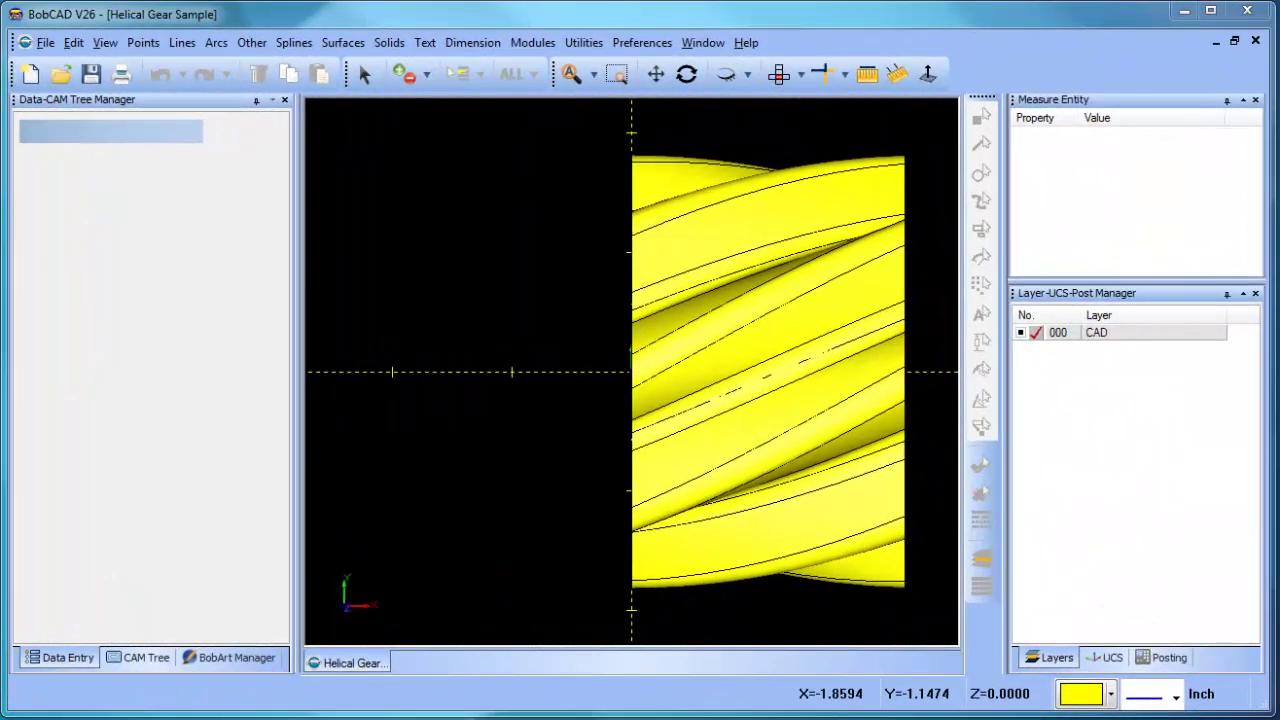
Turn off the X-Y axis display in the part's display settings and apply the change
click(687, 75)
drag(723, 517, 663, 337)
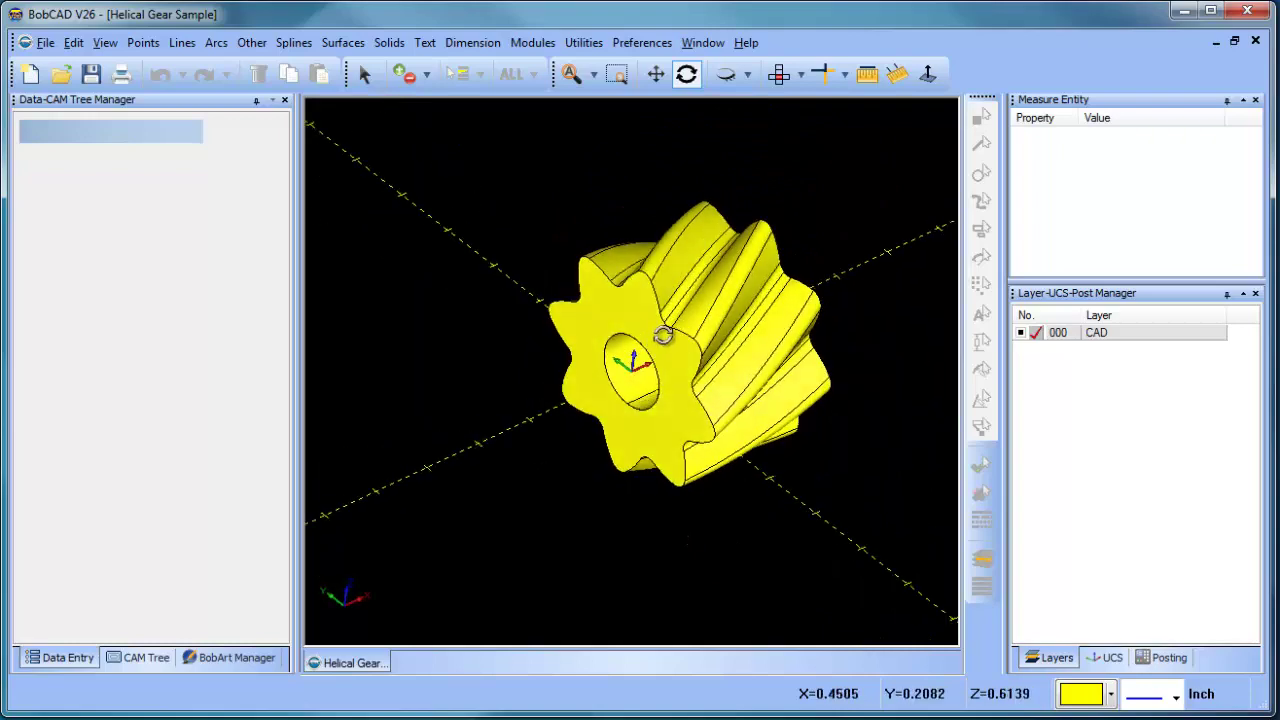
scroll(663, 336, up, 2)
scroll(663, 364, down, 1)
mouse_move(660, 366)
middle_down()
mouse_move(580, 443)
mouse_move(678, 362)
middle_up()
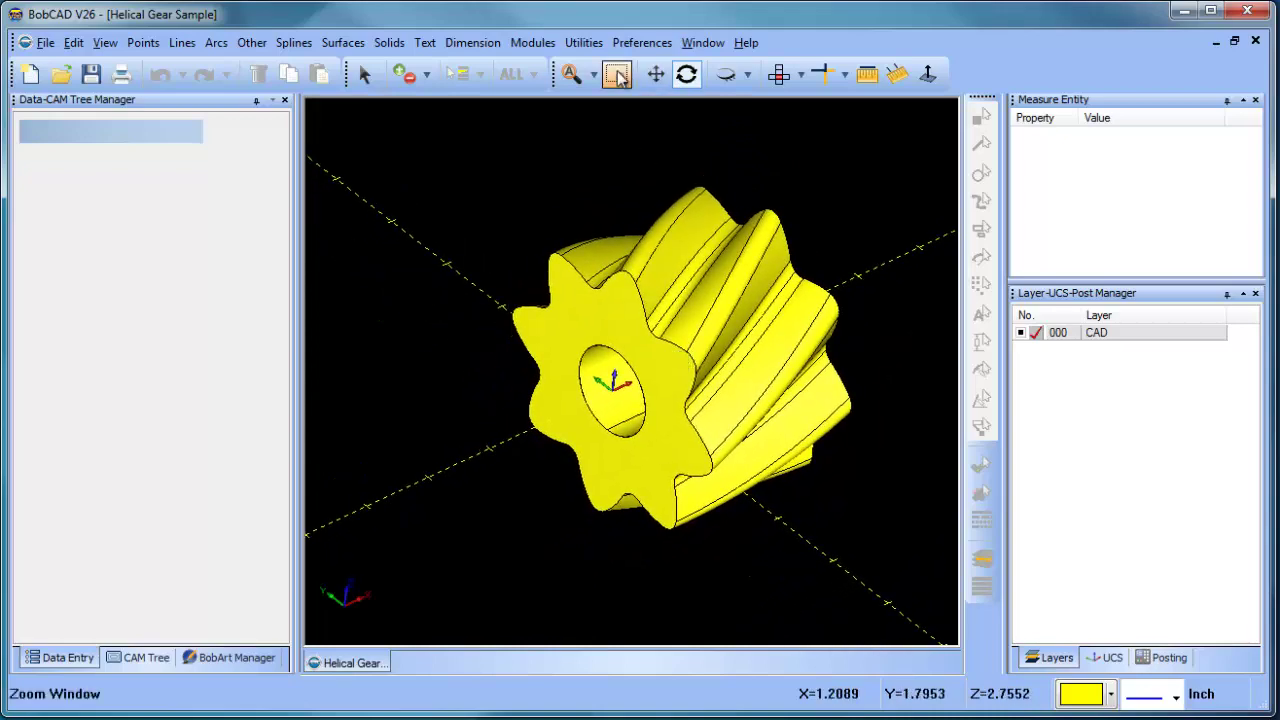
click(642, 42)
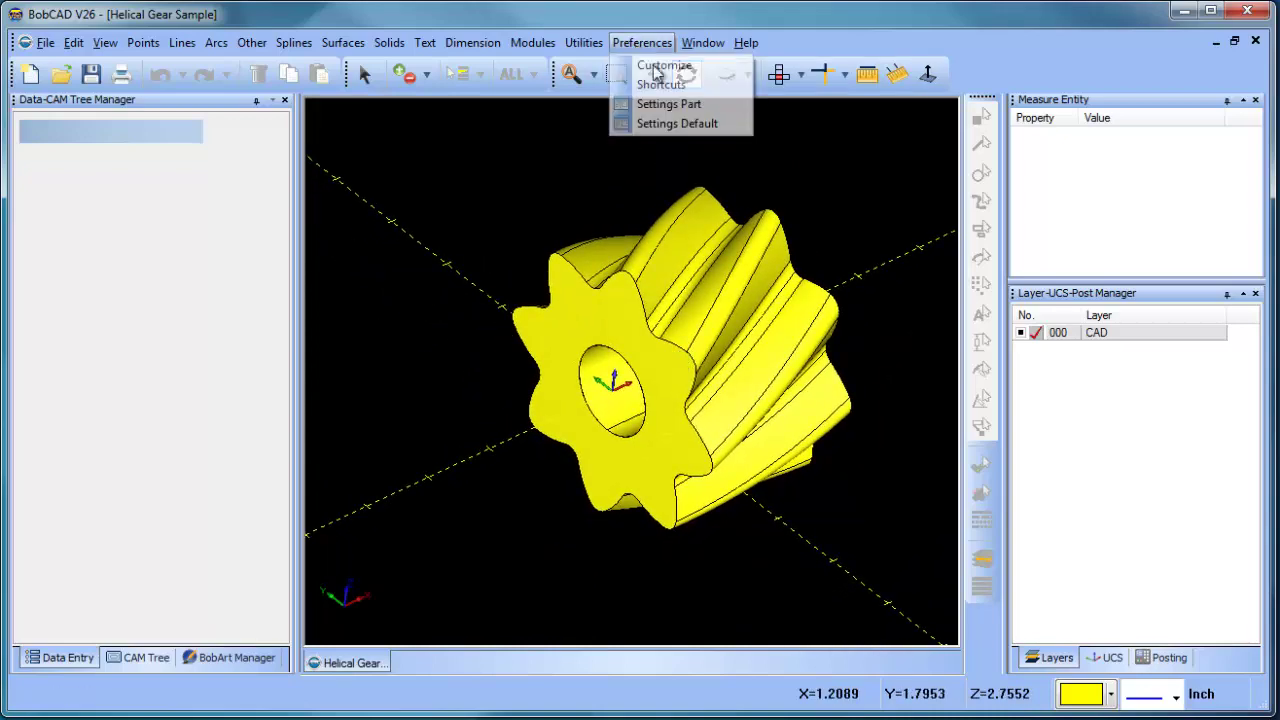
click(707, 105)
click(793, 574)
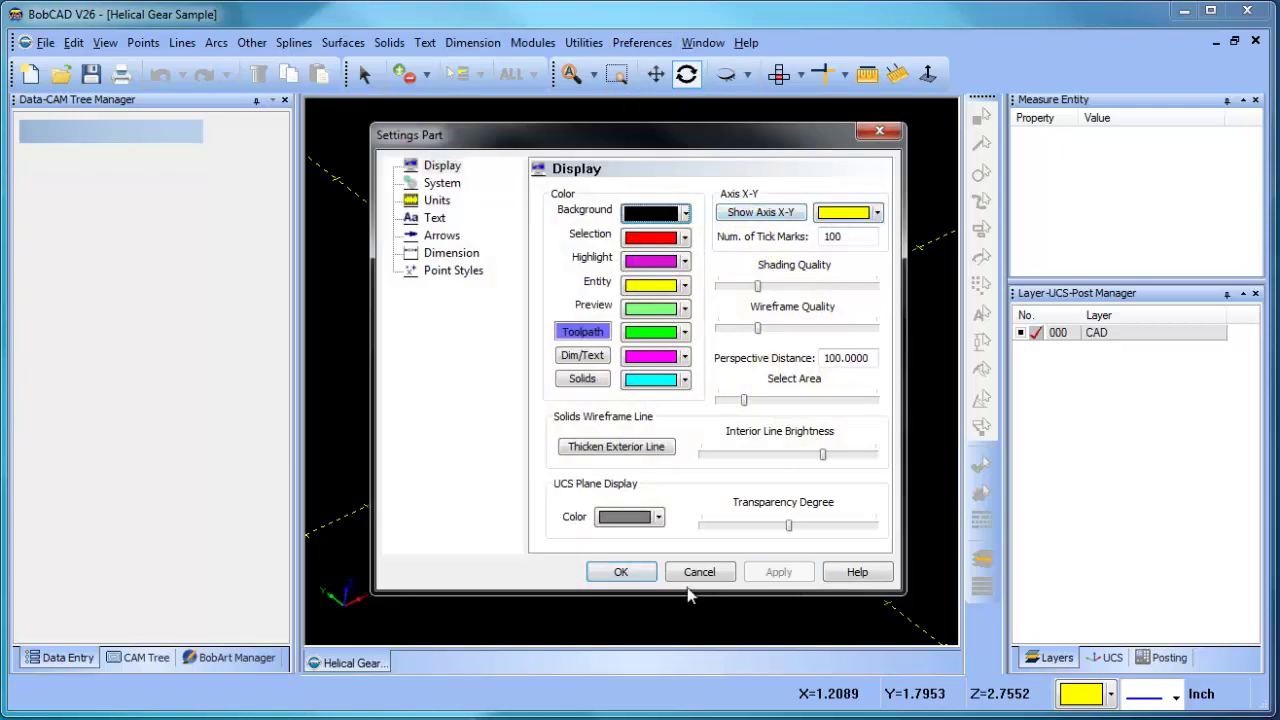
click(622, 572)
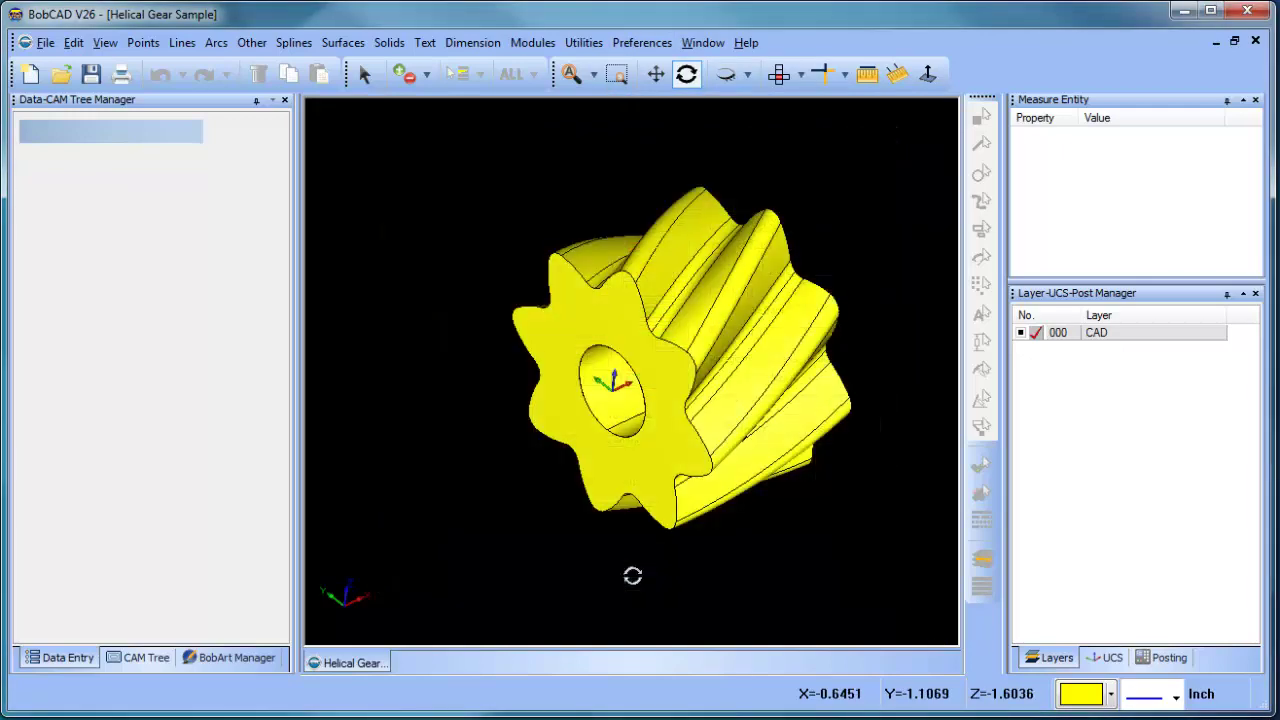
Make the Side (Y/Z) coordinate system active
drag(667, 529, 692, 427)
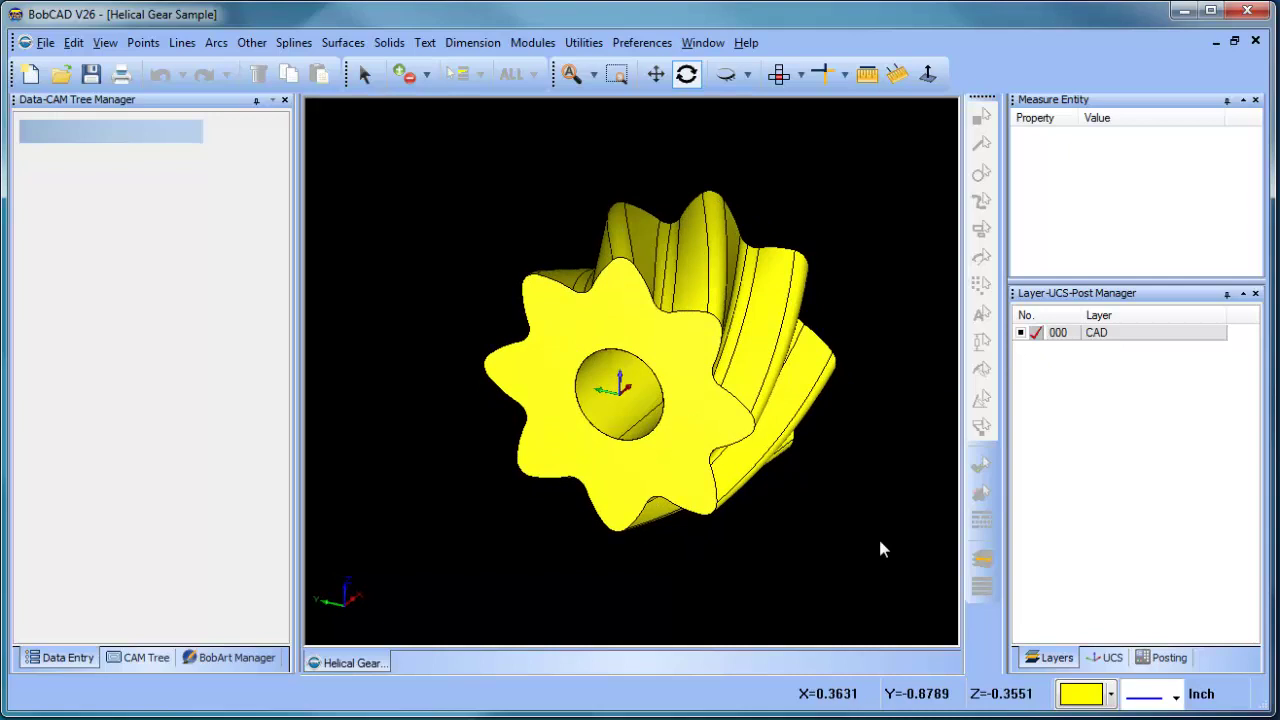
click(1108, 658)
click(1043, 348)
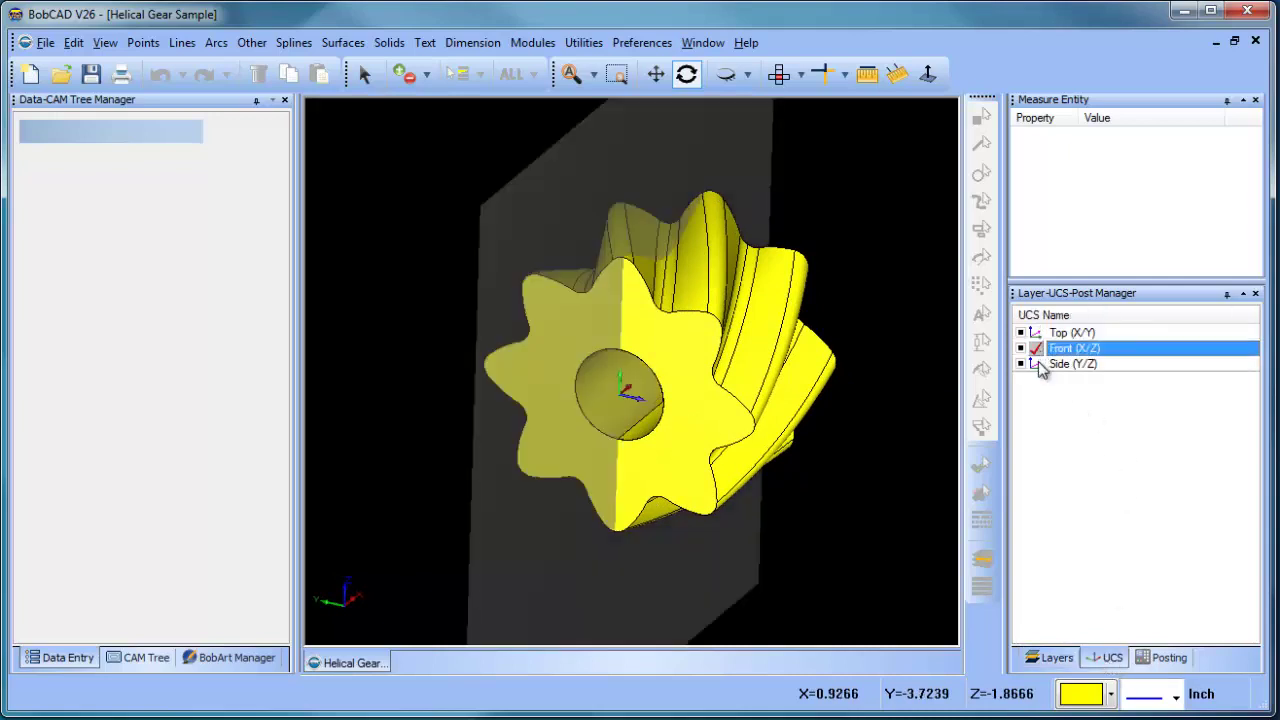
click(1040, 364)
Set the current drawing colour to orange and add a new layer for the construction geometry
click(1110, 694)
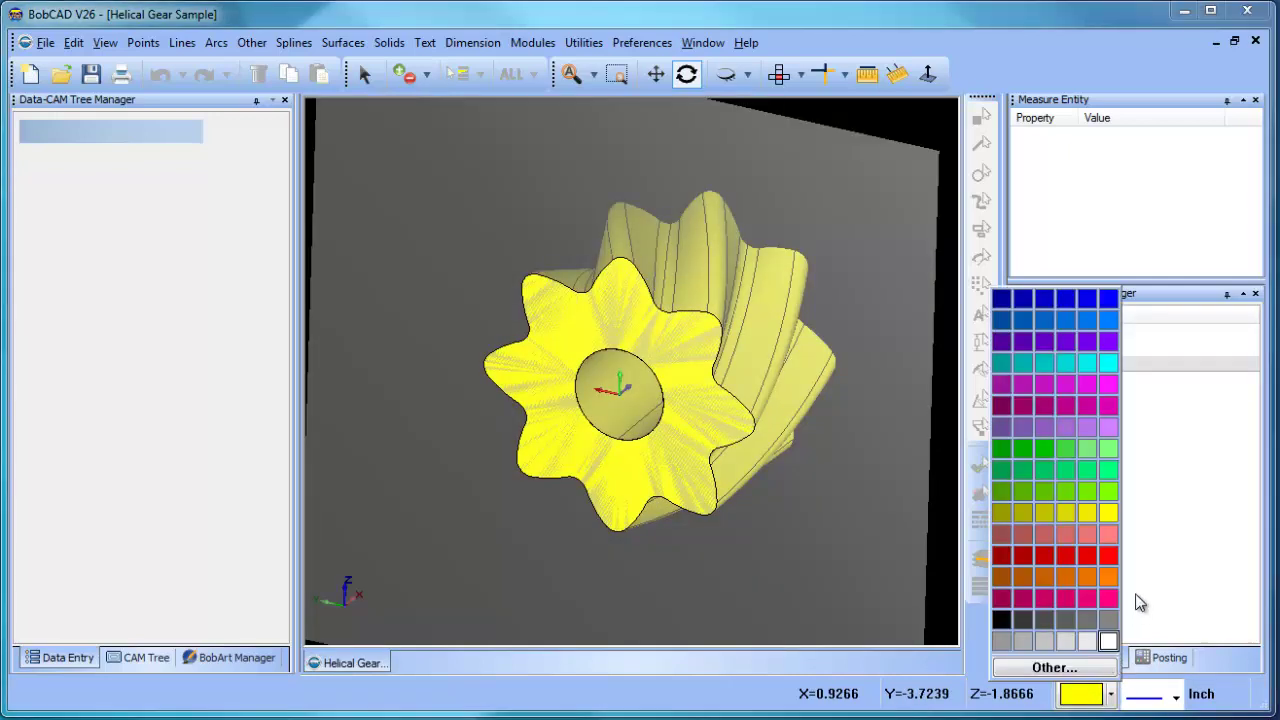
click(1110, 577)
click(1048, 657)
right_click(1111, 333)
click(1165, 343)
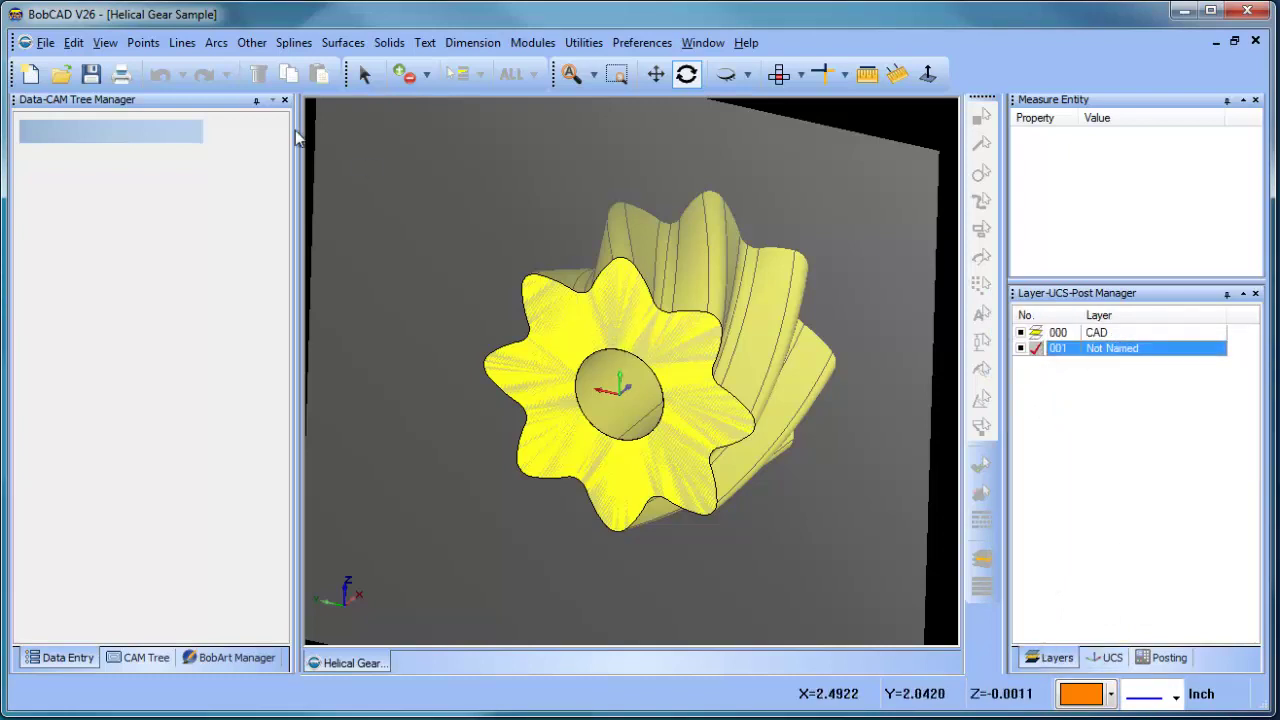
Try to draw a two-point circle across opposite tooth tips of the gear's end face, then undo it from the Left view
click(216, 43)
click(289, 162)
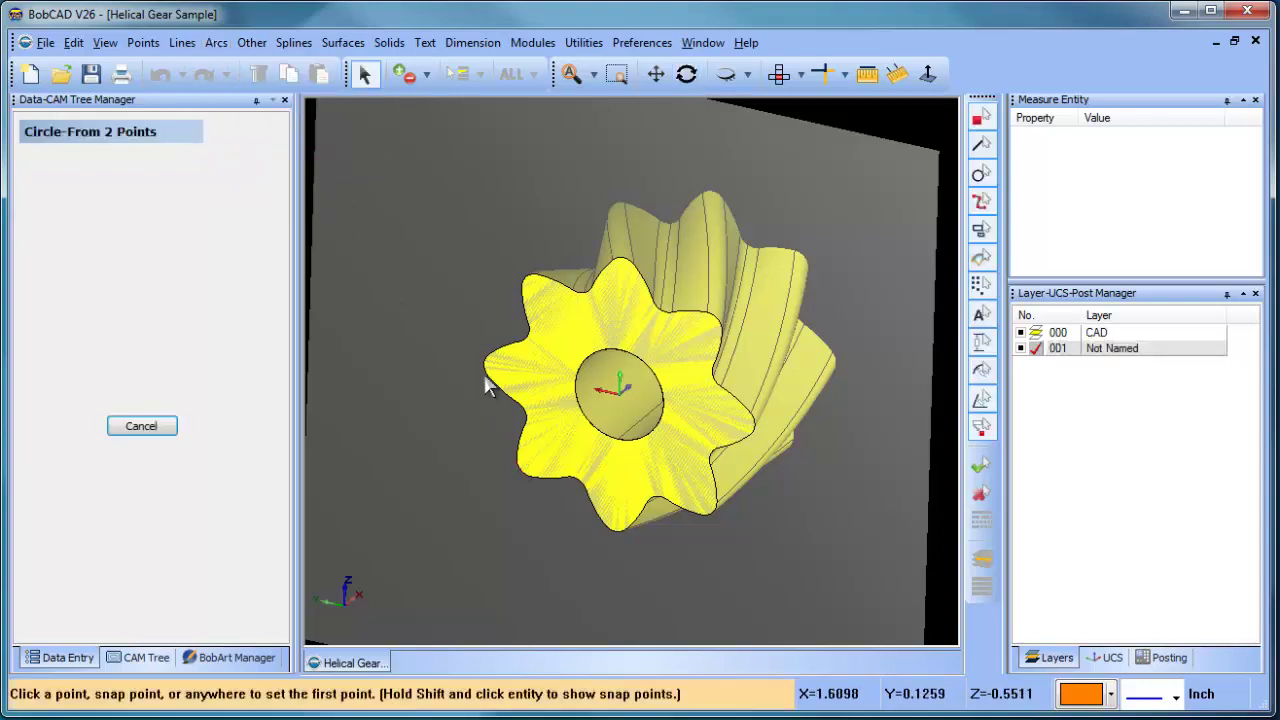
click(485, 368)
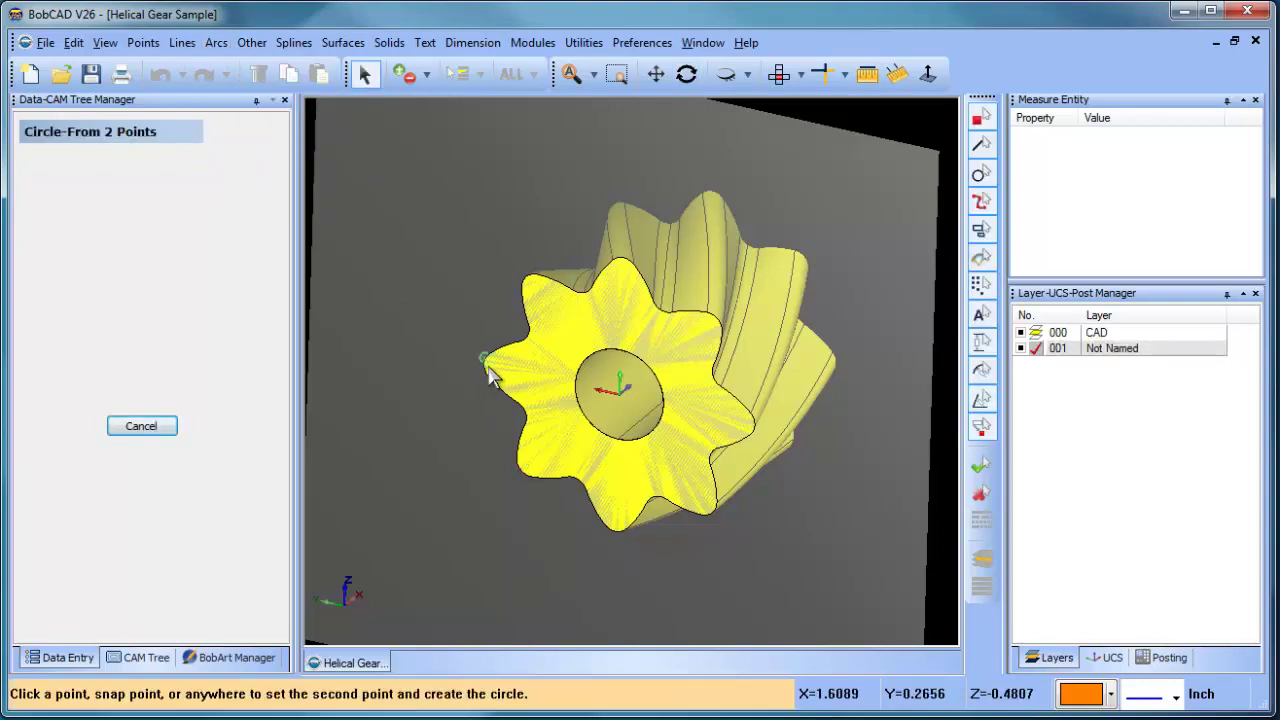
click(757, 435)
middle_drag(715, 475, 748, 420)
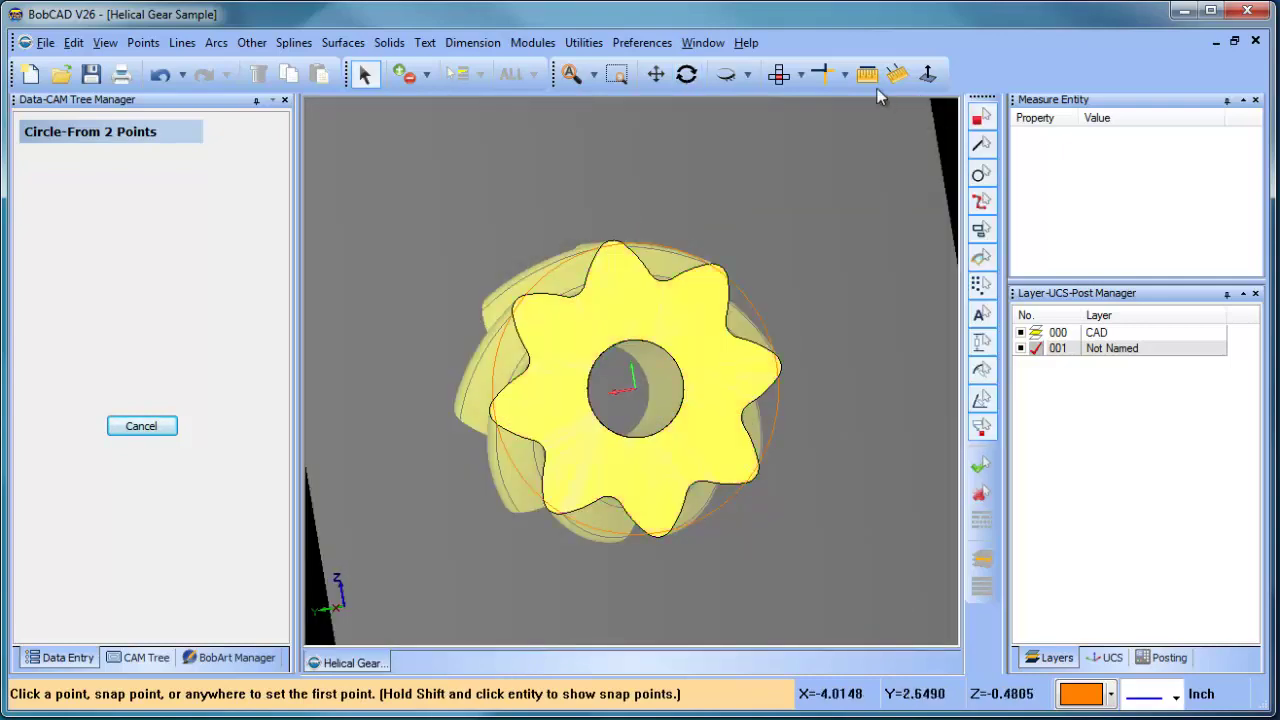
click(802, 76)
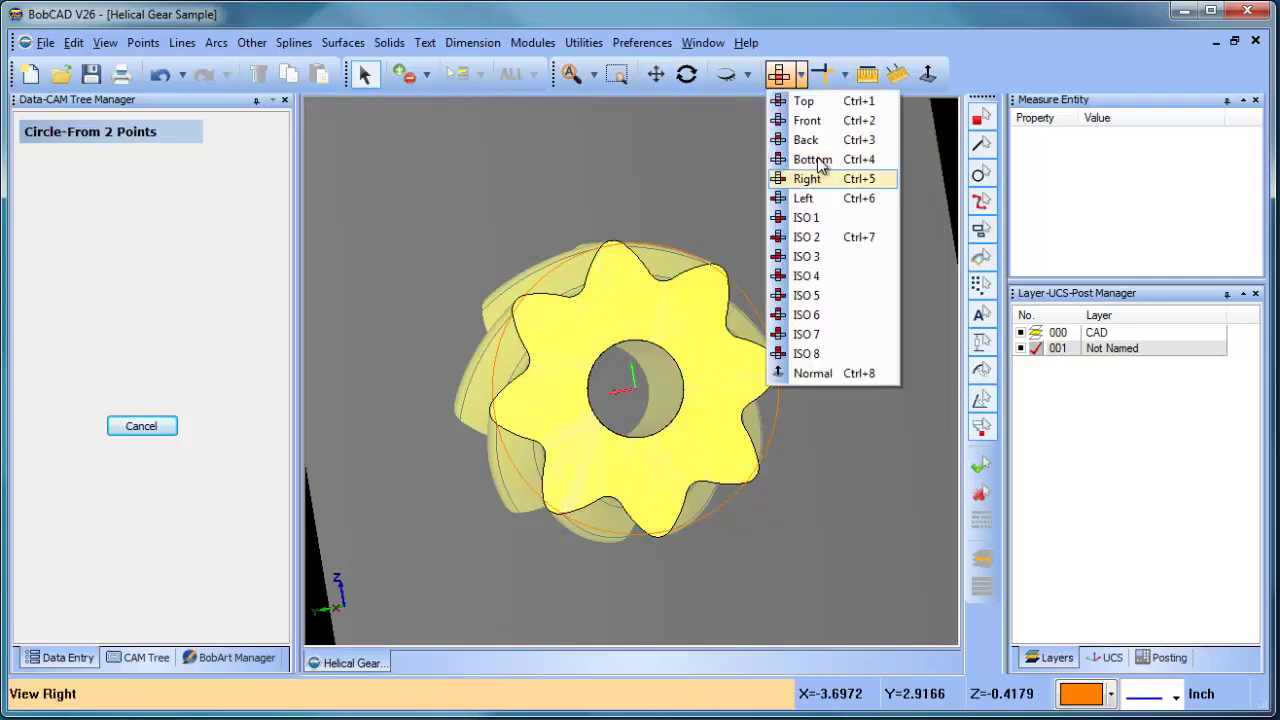
click(806, 198)
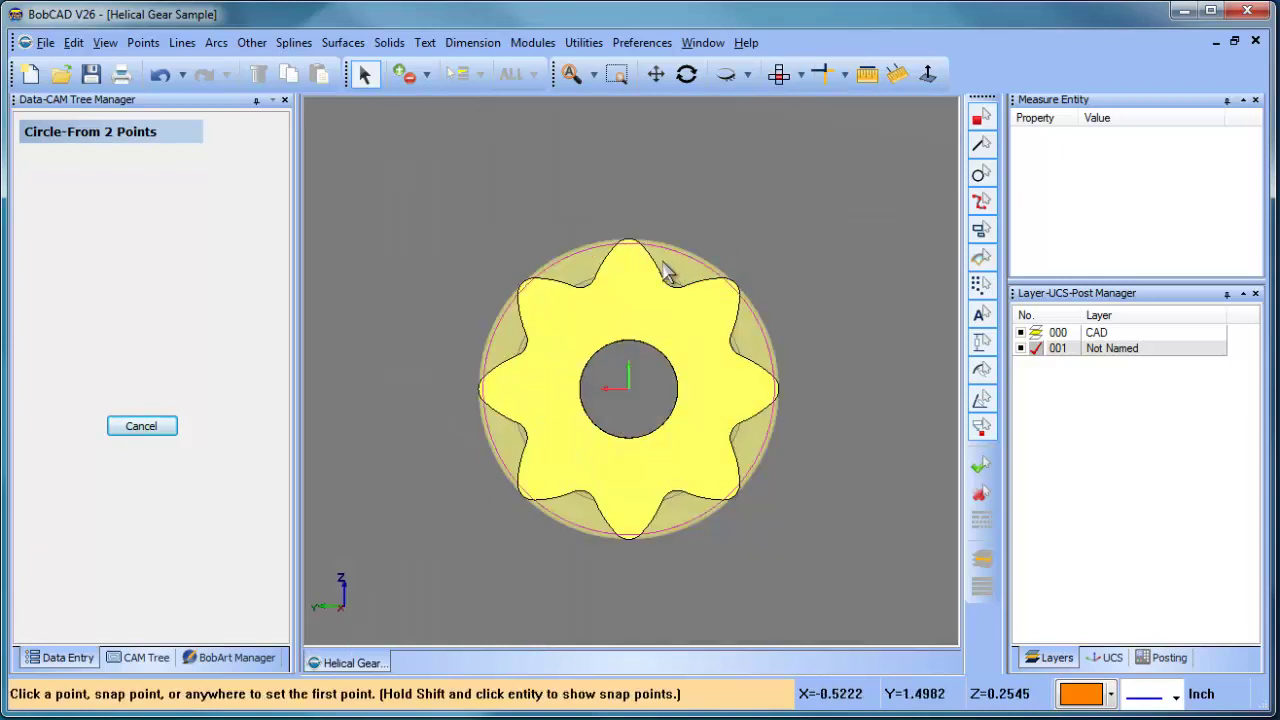
click(161, 74)
scroll(492, 413, up, 1)
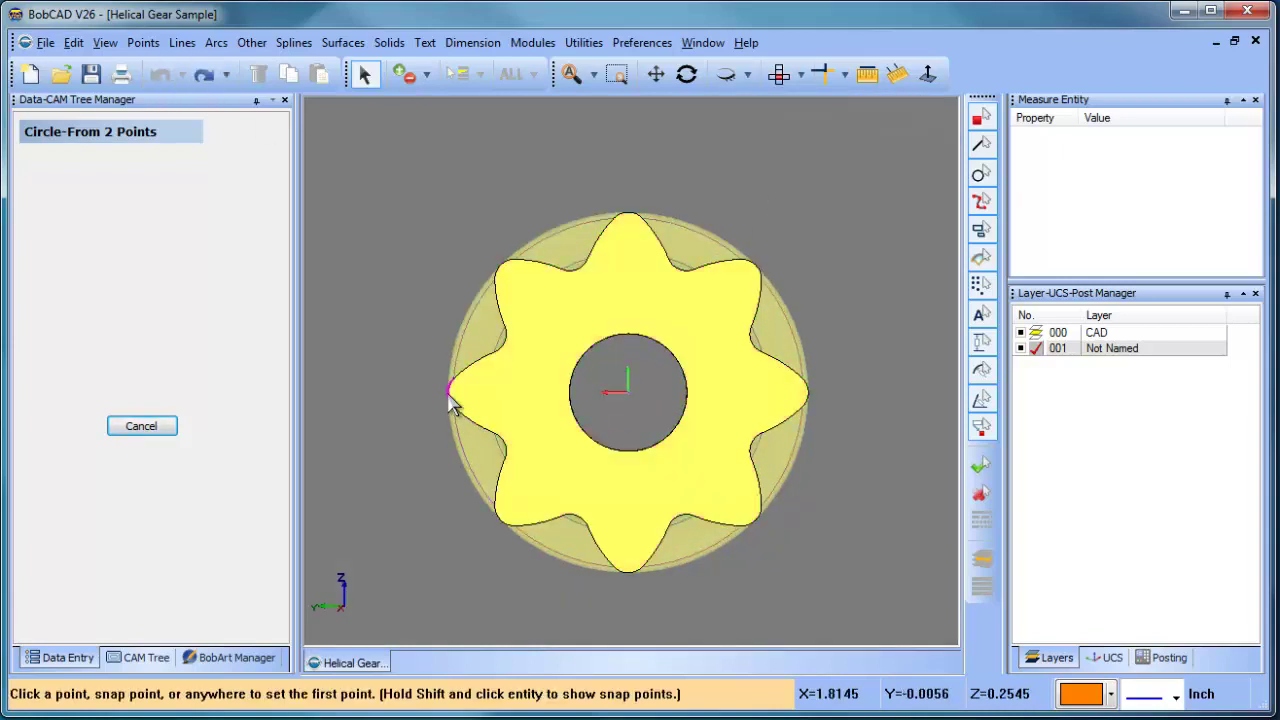
click(450, 396)
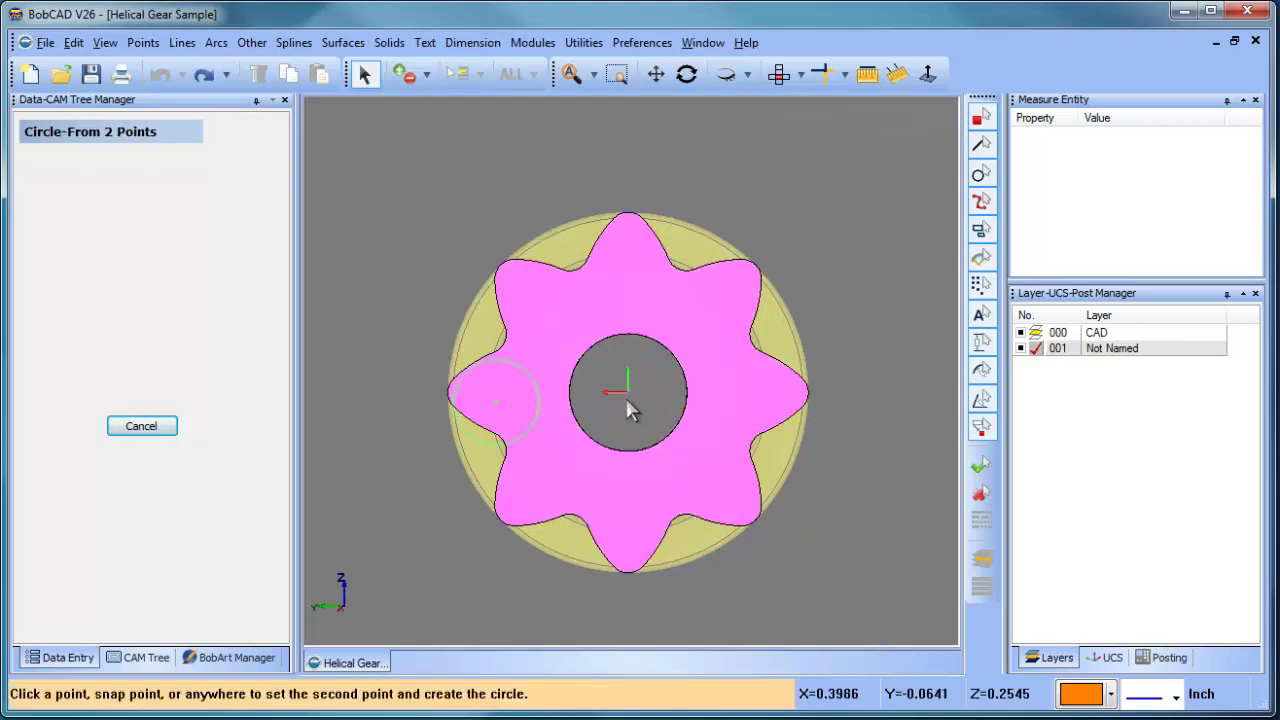
right_click(695, 397)
click(745, 415)
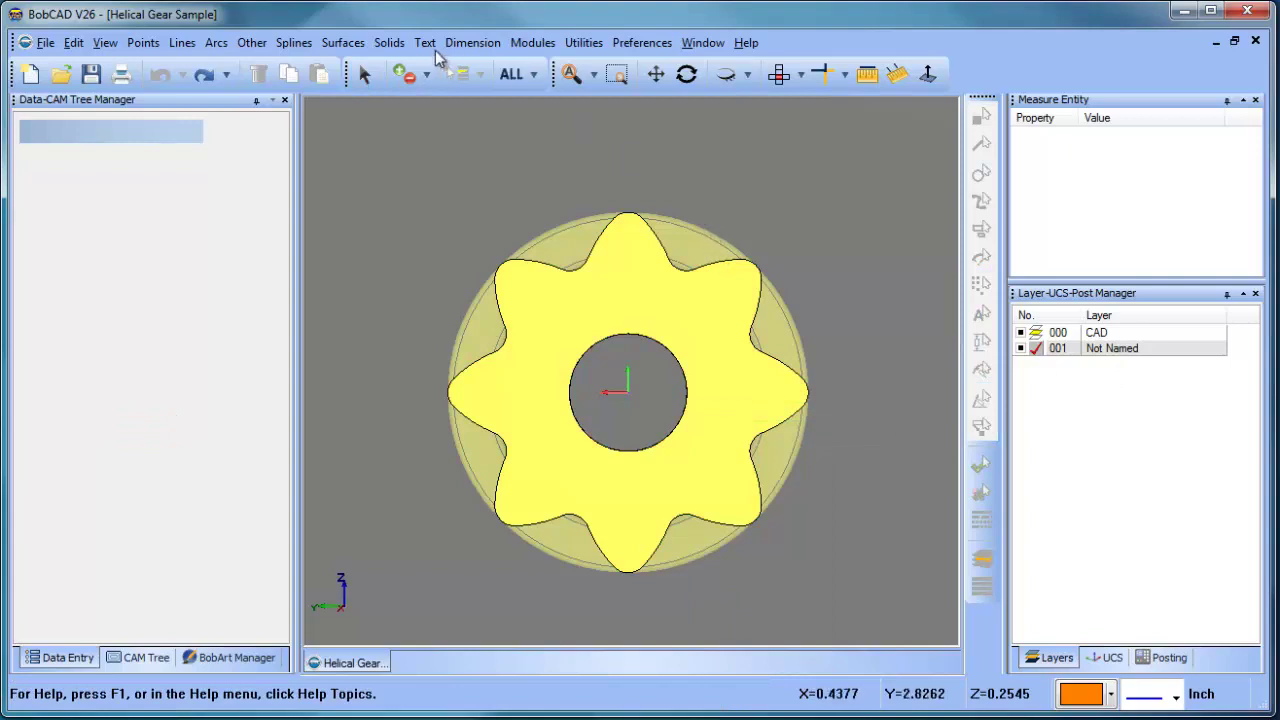
Extract the edges of the gear's end face with Extract Single Edge and hide the CAD layer
click(216, 42)
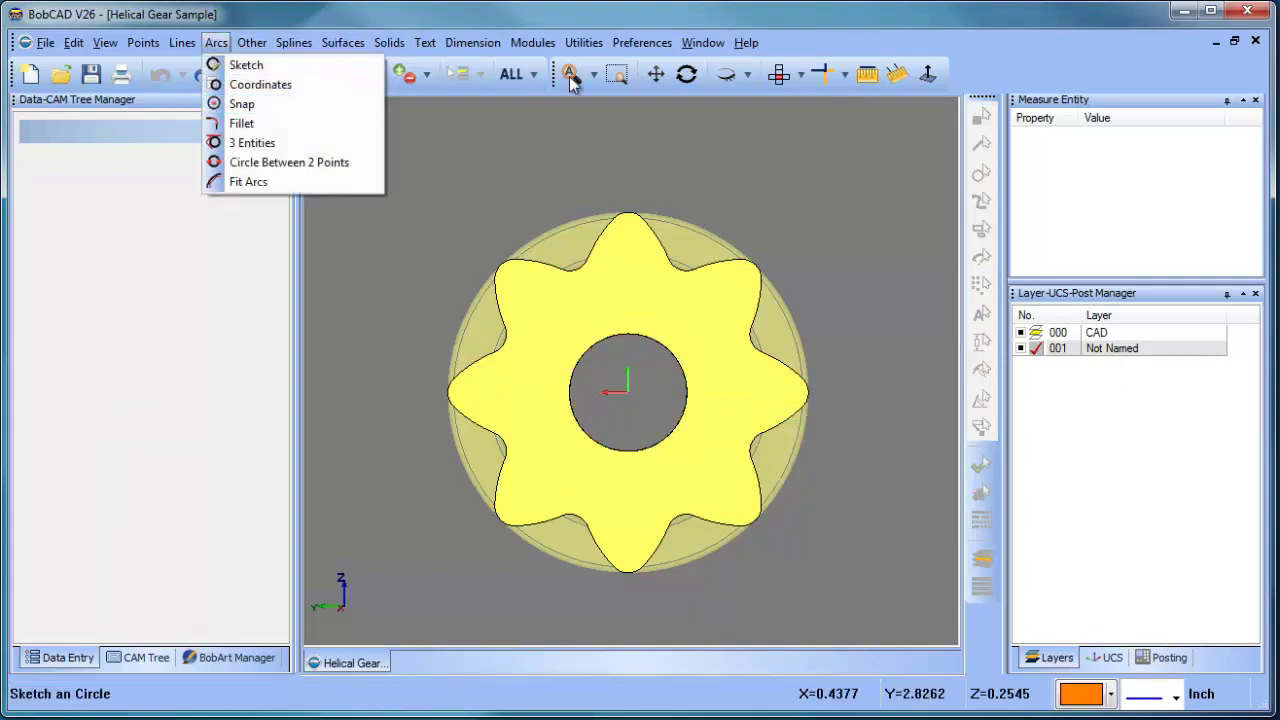
click(583, 42)
mouse_move(690, 206)
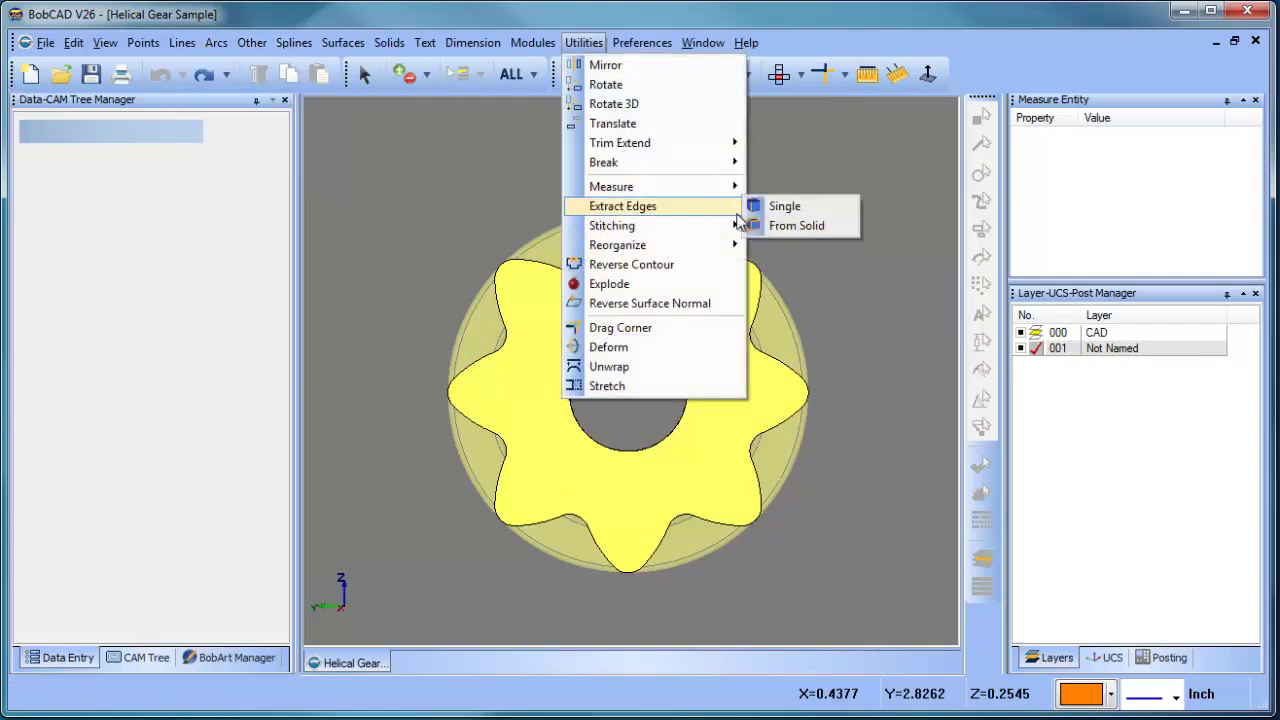
click(791, 208)
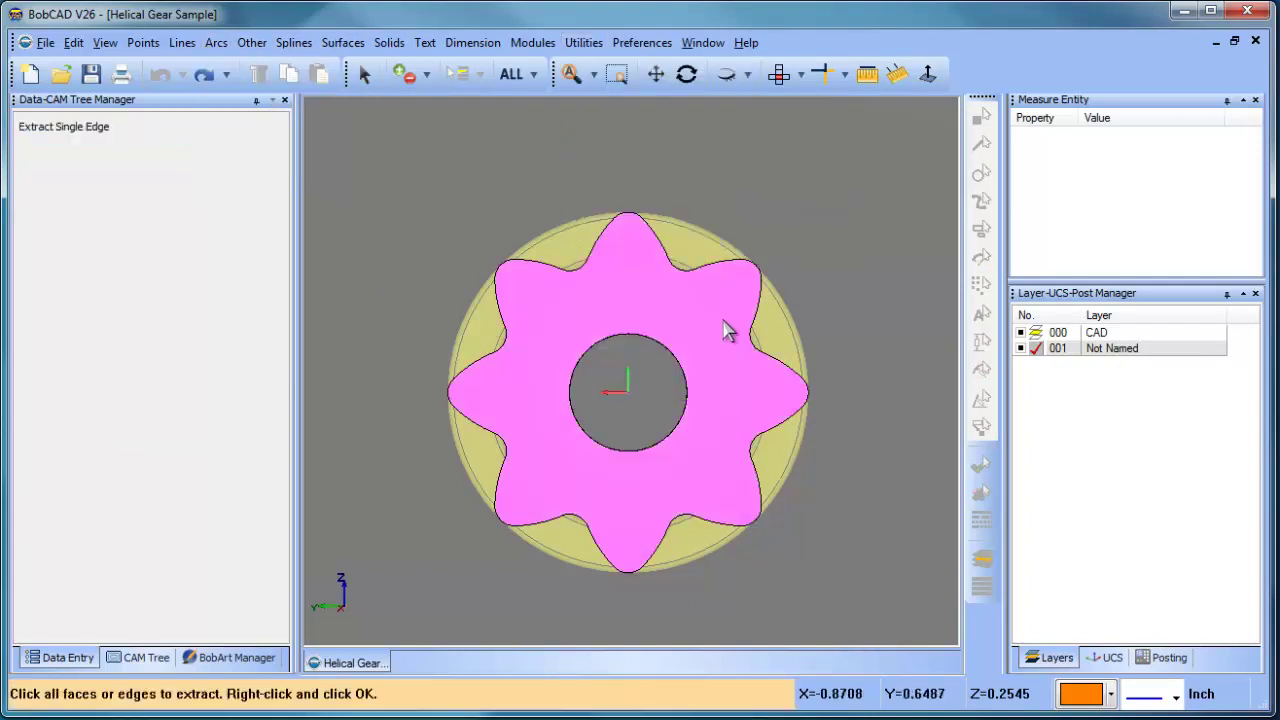
click(1020, 332)
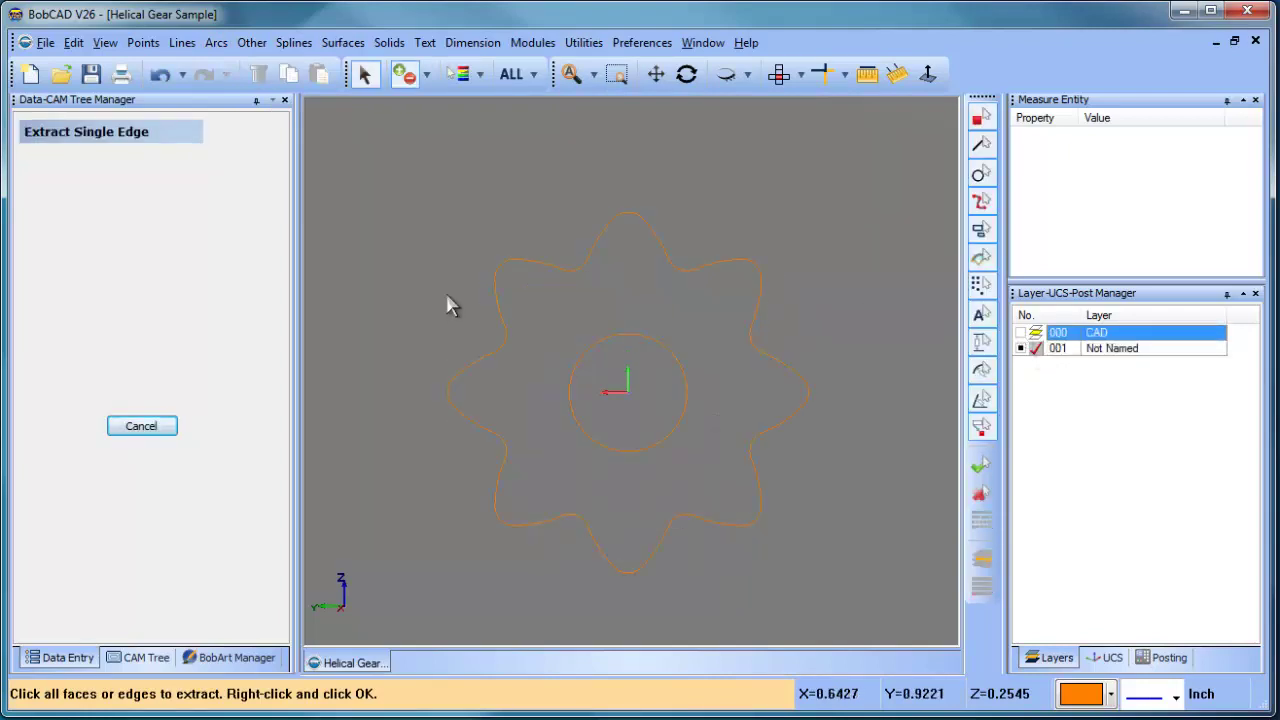
Draw a circle between two points at the outermost snap points of opposite tooth tips on the extracted gear profile
click(214, 43)
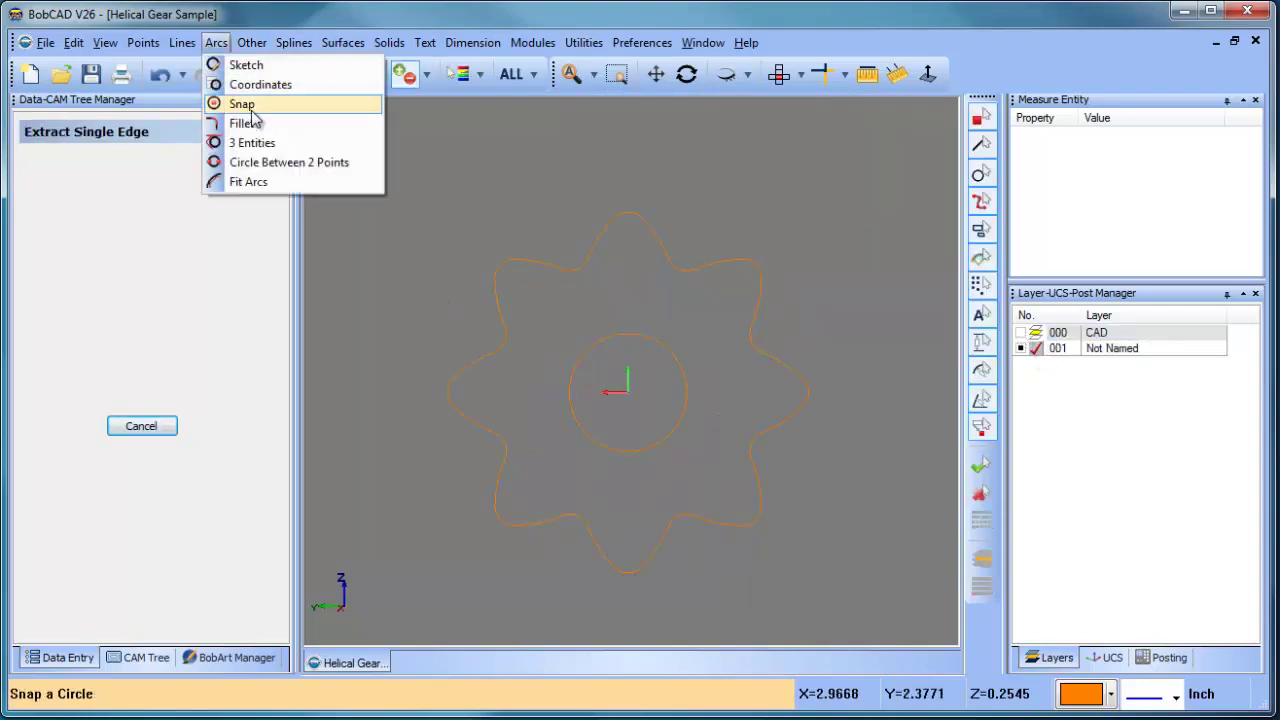
click(280, 163)
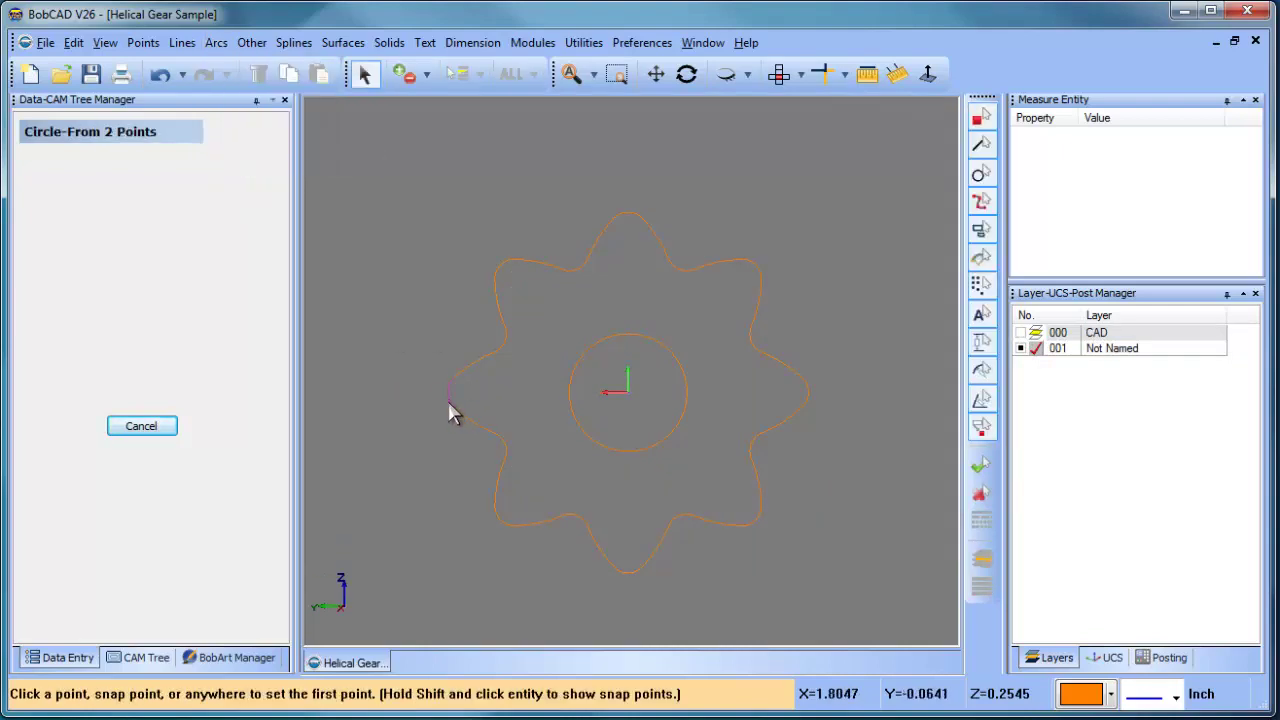
click(449, 398)
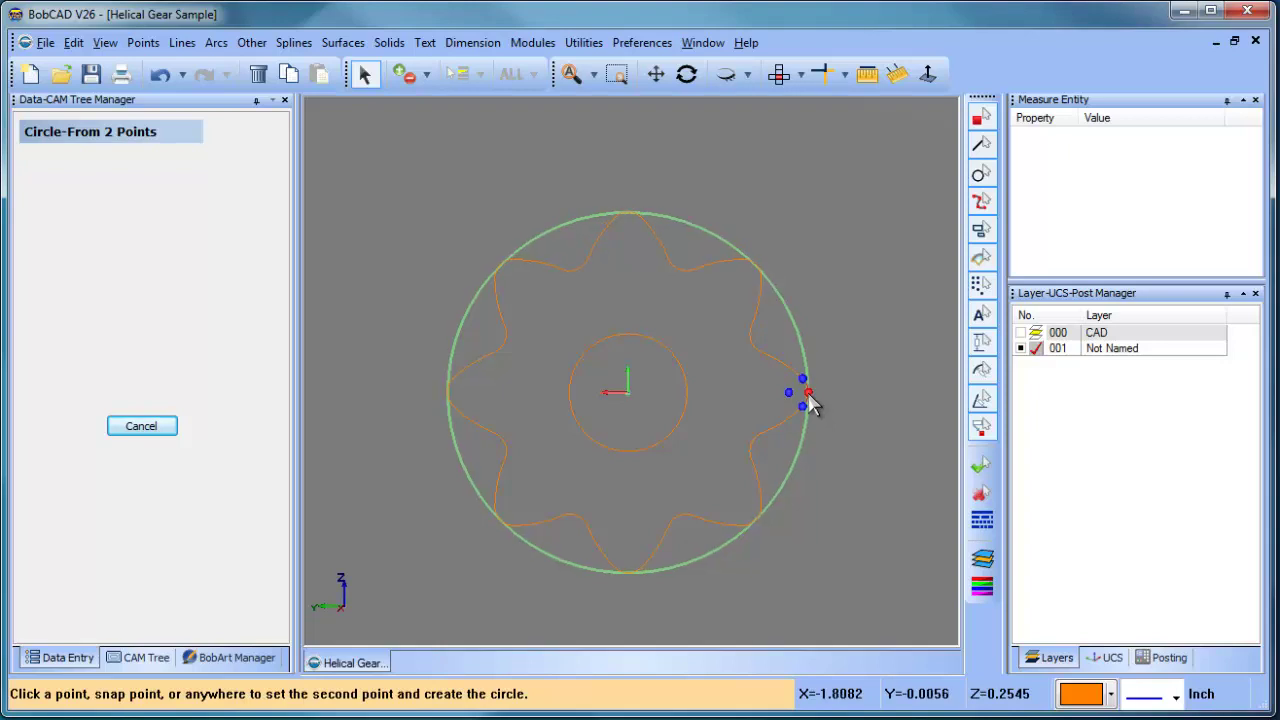
click(808, 396)
right_click(819, 268)
click(860, 289)
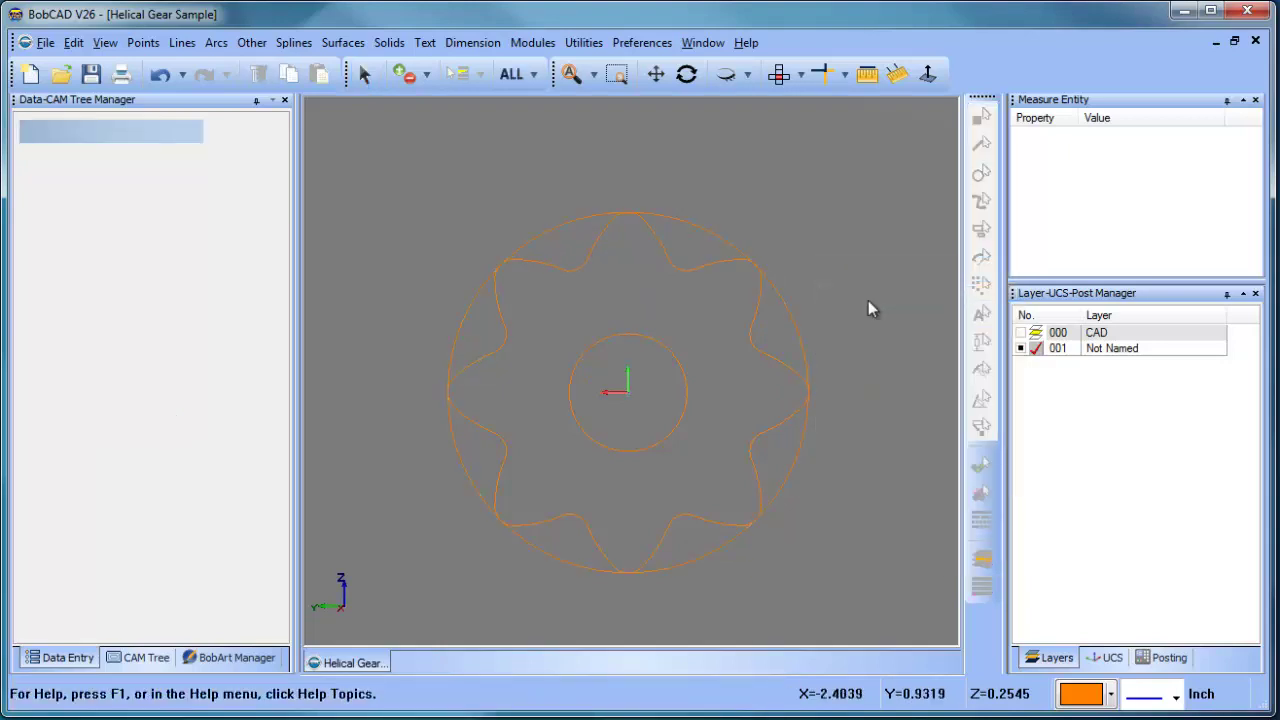
Add a horizontal dimension across the outer circle's diameter with both tolerances turned off, placed above the circle
click(472, 42)
click(490, 61)
click(40, 293)
click(124, 293)
click(452, 445)
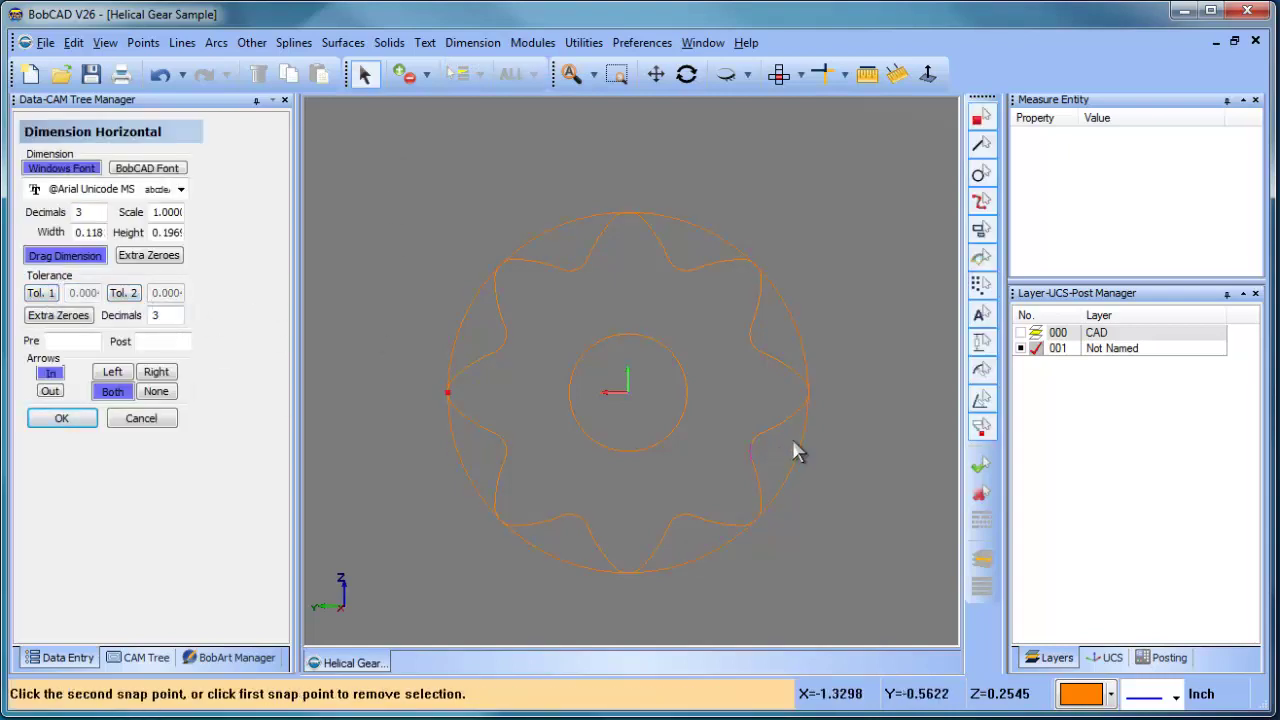
click(808, 392)
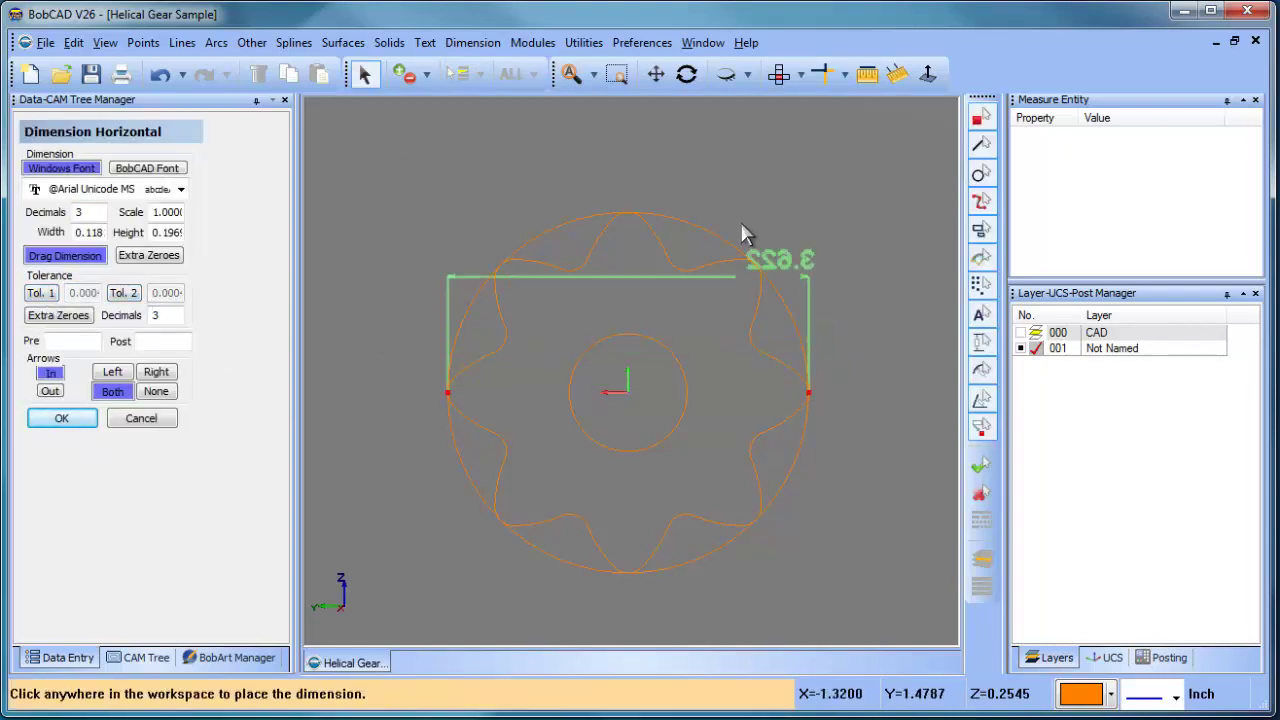
click(650, 177)
right_click(884, 228)
click(922, 259)
Show the CAD layer again and make the Top (X/Y) coordinate system active
middle_drag(850, 373, 640, 414)
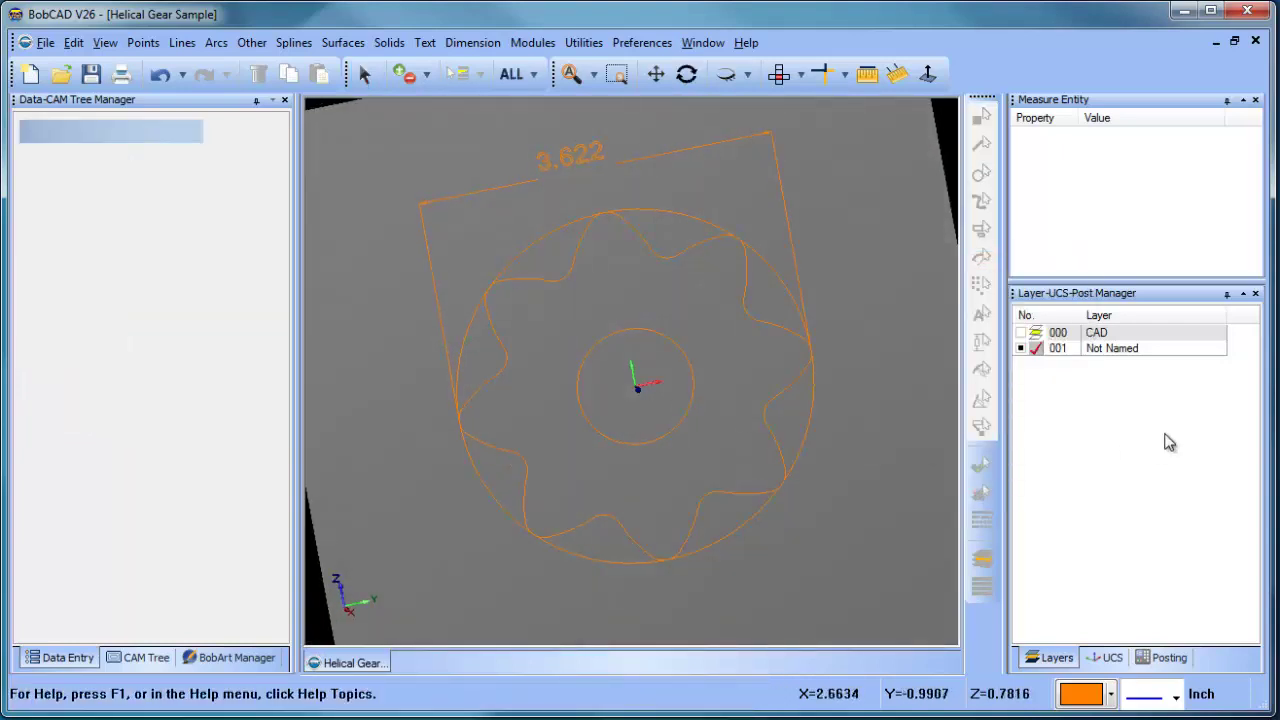
click(1020, 333)
click(1107, 657)
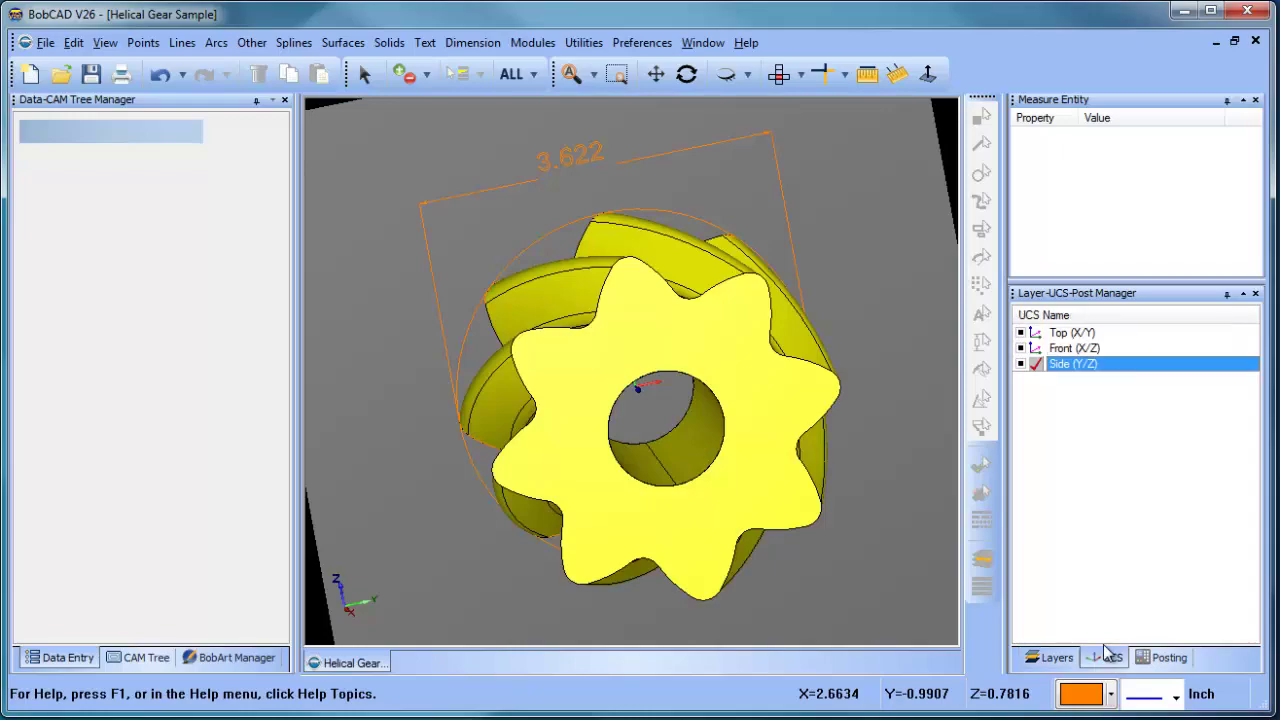
click(1072, 332)
middle_drag(717, 444, 683, 396)
scroll(668, 395, down, 3)
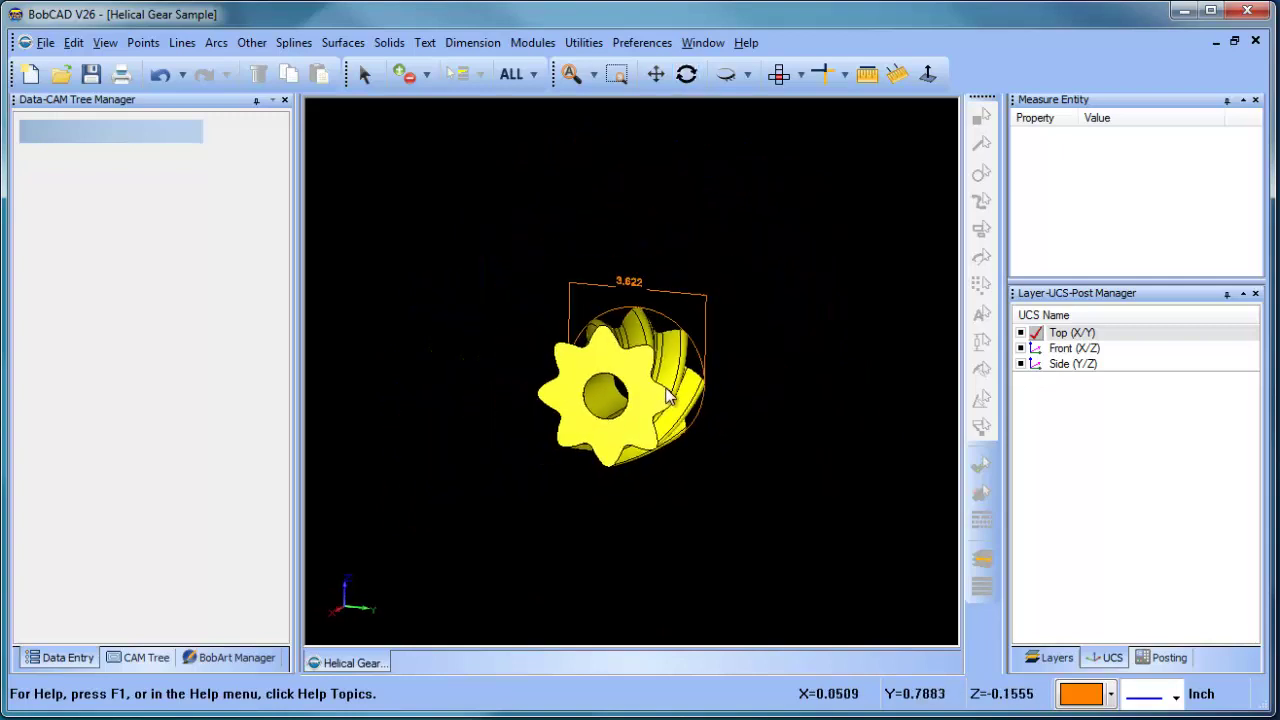
Add another new layer, keep it active, and set the current drawing colour to spring green
click(1047, 658)
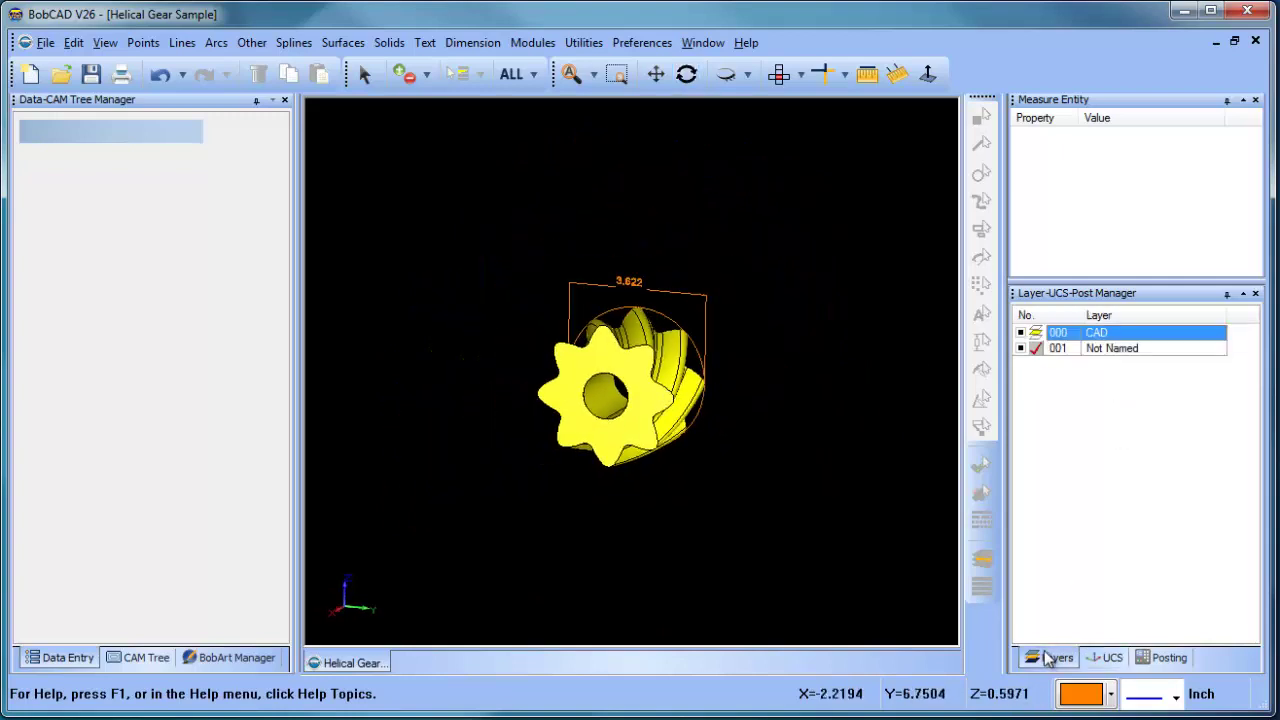
right_click(1117, 362)
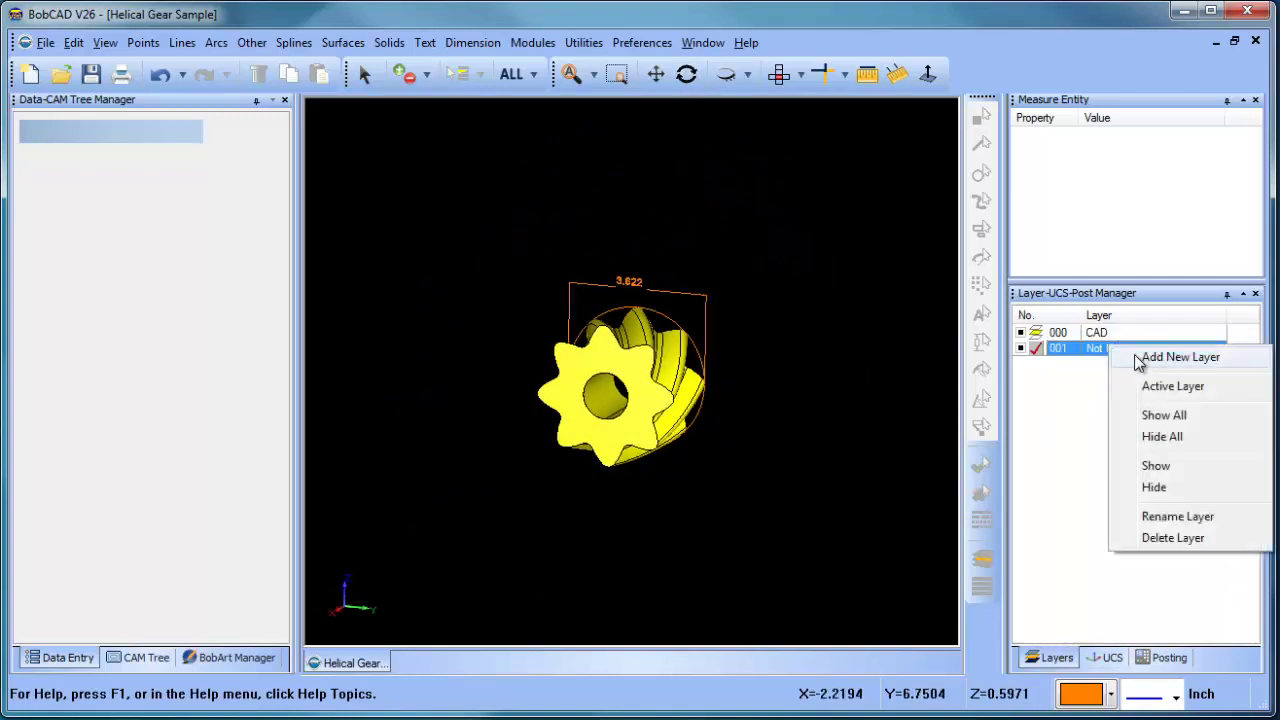
click(1145, 354)
click(1047, 366)
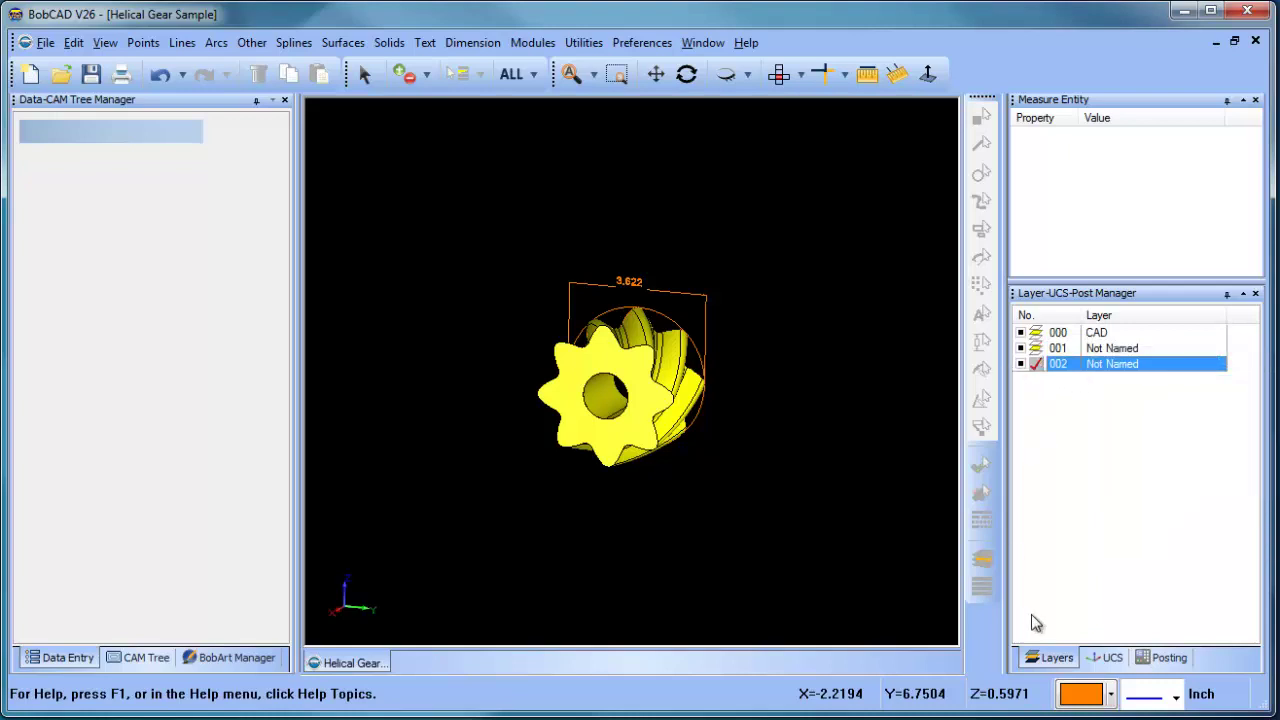
click(1110, 693)
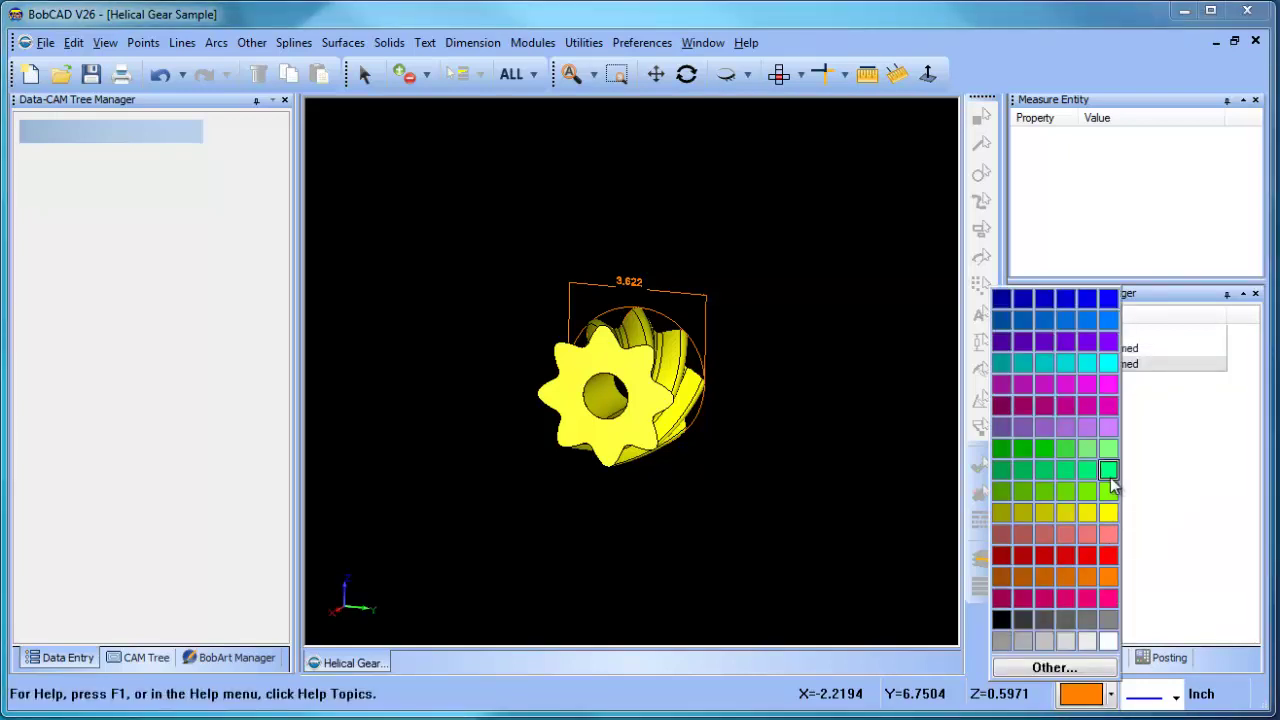
click(1111, 482)
Try unwrapping the whole gear about the X axis with automatic diameter, and undo the result
middle_drag(624, 449, 774, 480)
click(588, 46)
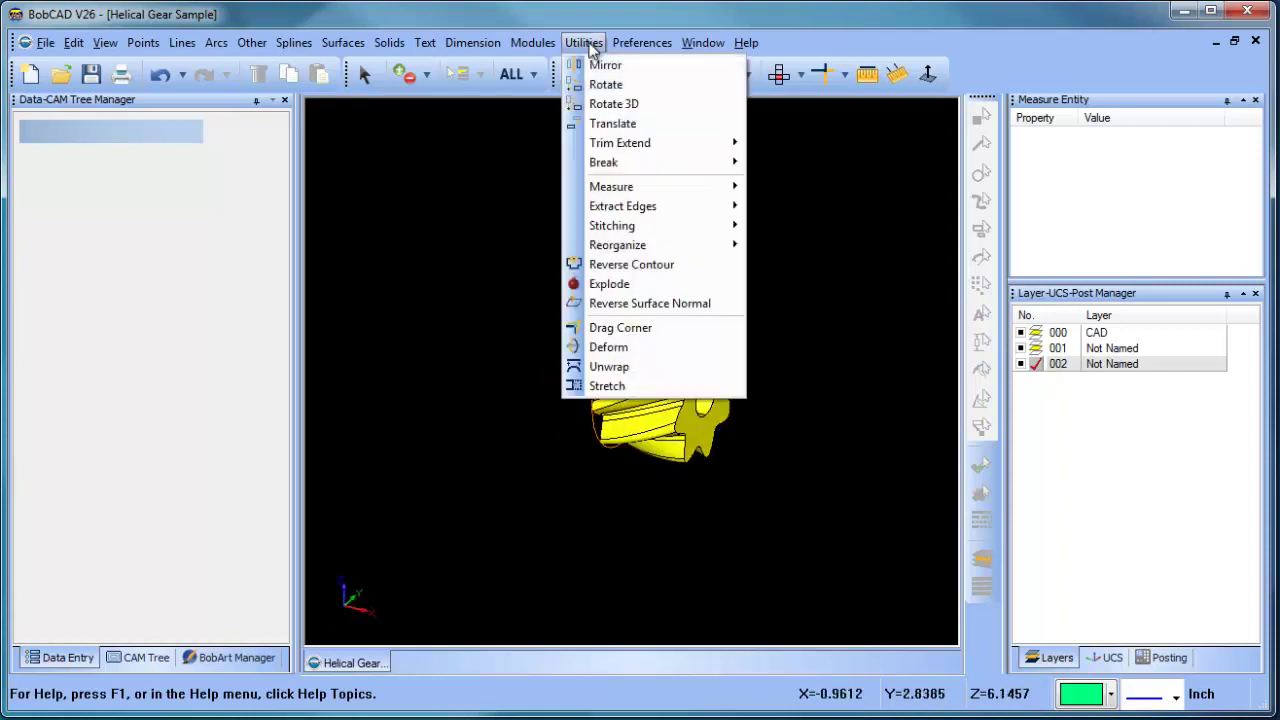
click(683, 367)
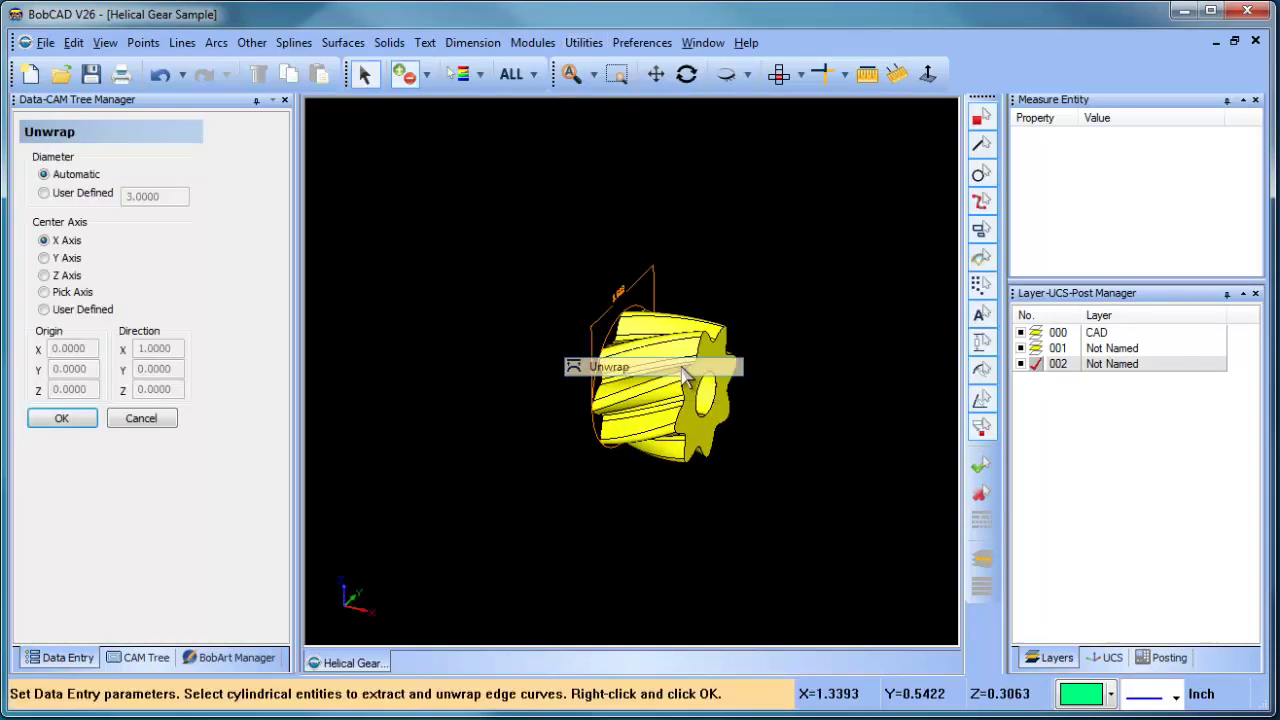
click(795, 78)
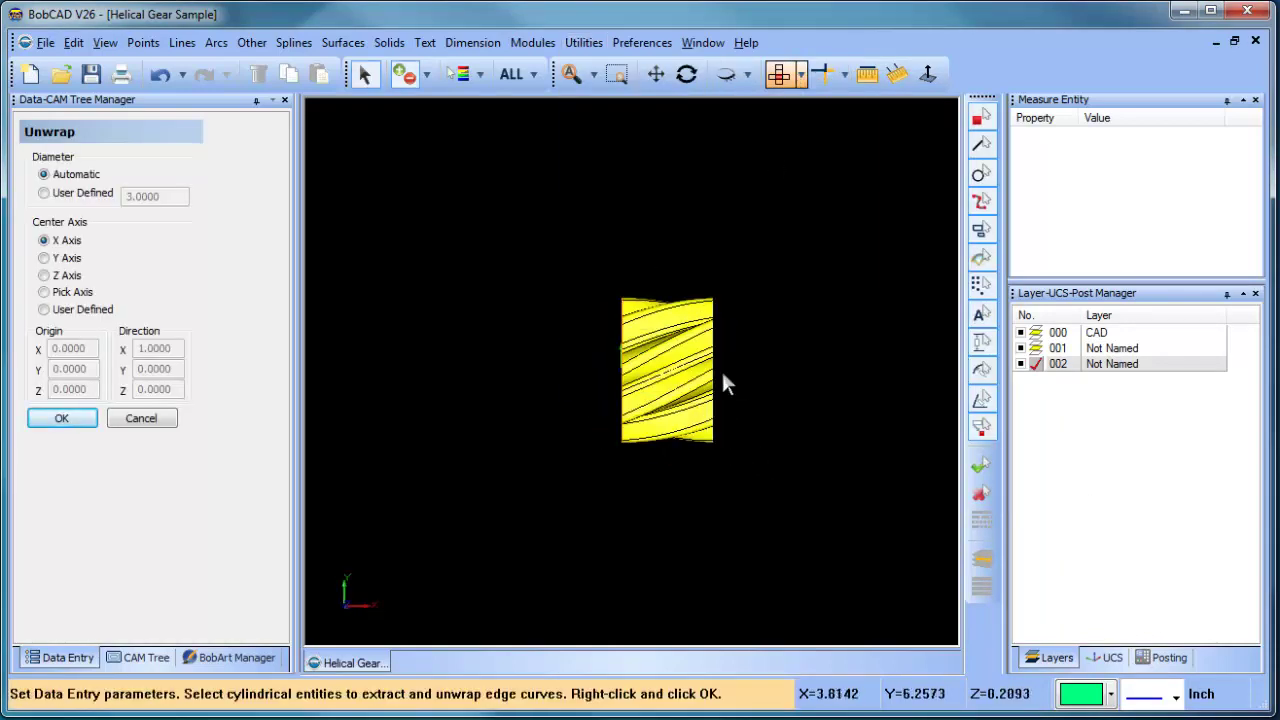
click(687, 482)
right_click(478, 299)
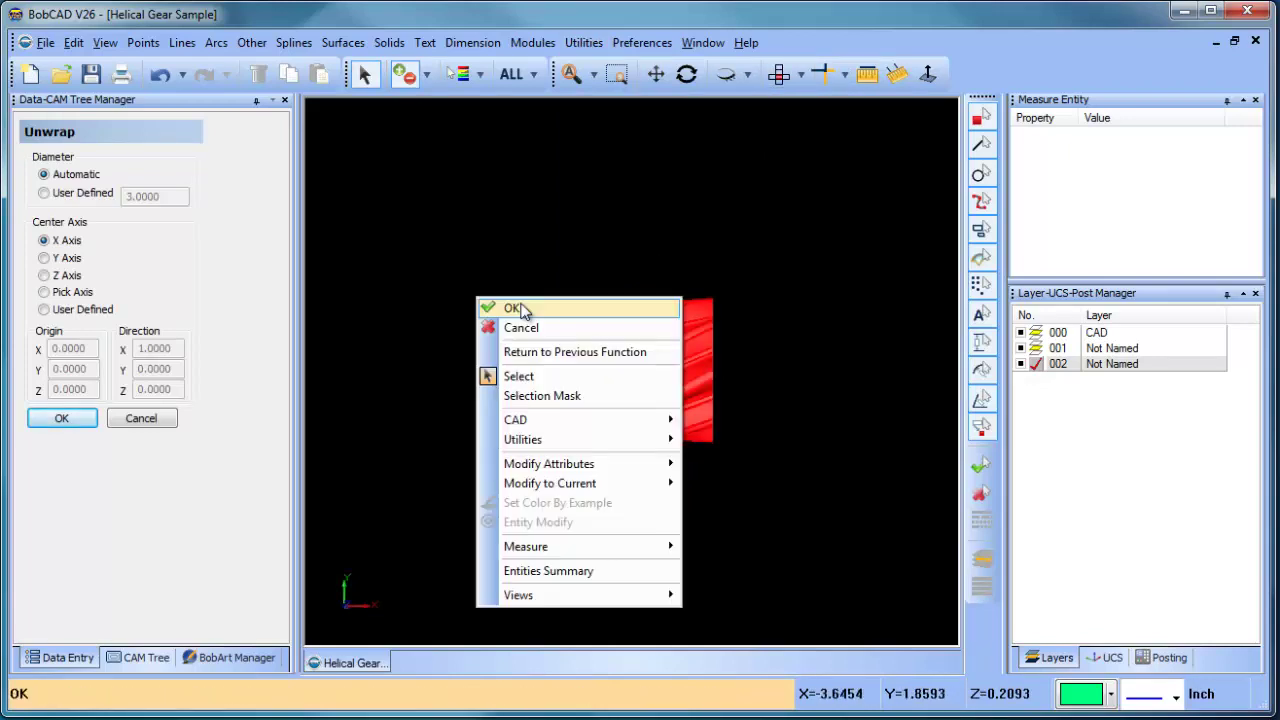
click(513, 308)
click(160, 74)
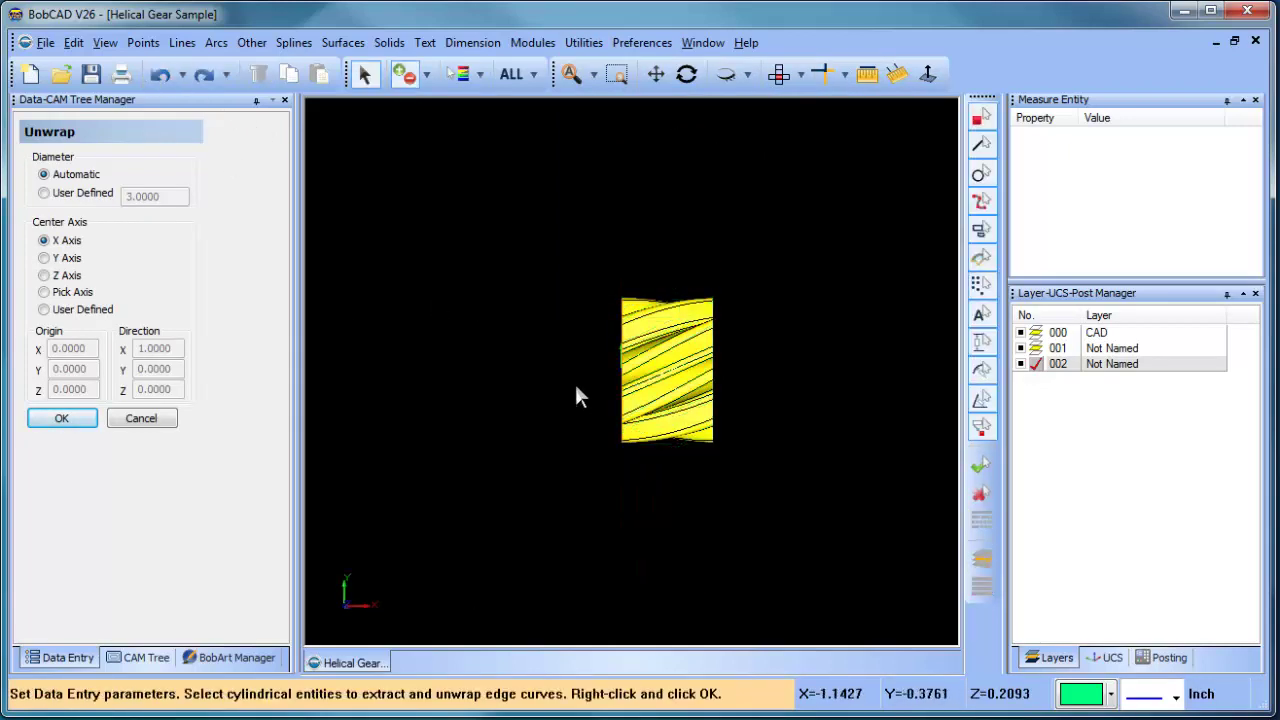
Unwrap the whole gear about the X axis with a user-defined diameter of 3.622, and close the Unwrap command
click(44, 194)
middle_drag(638, 478, 549, 388)
scroll(596, 270, up, 2)
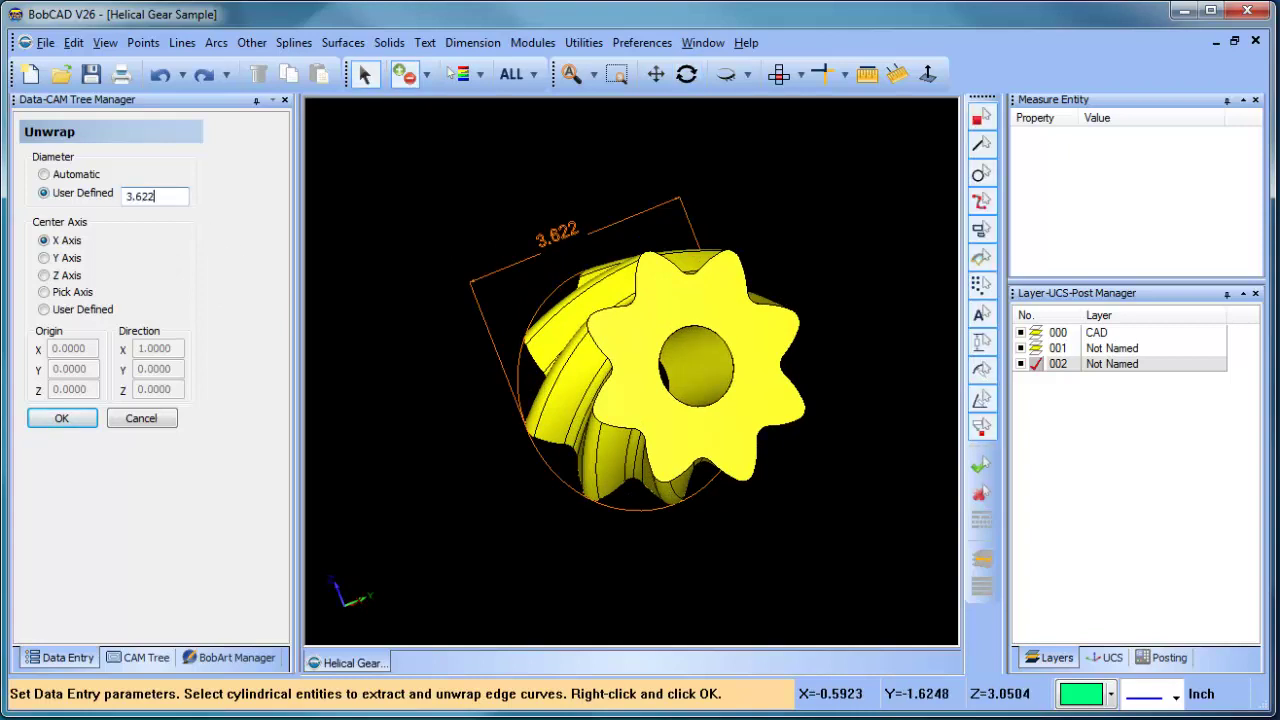
click(779, 73)
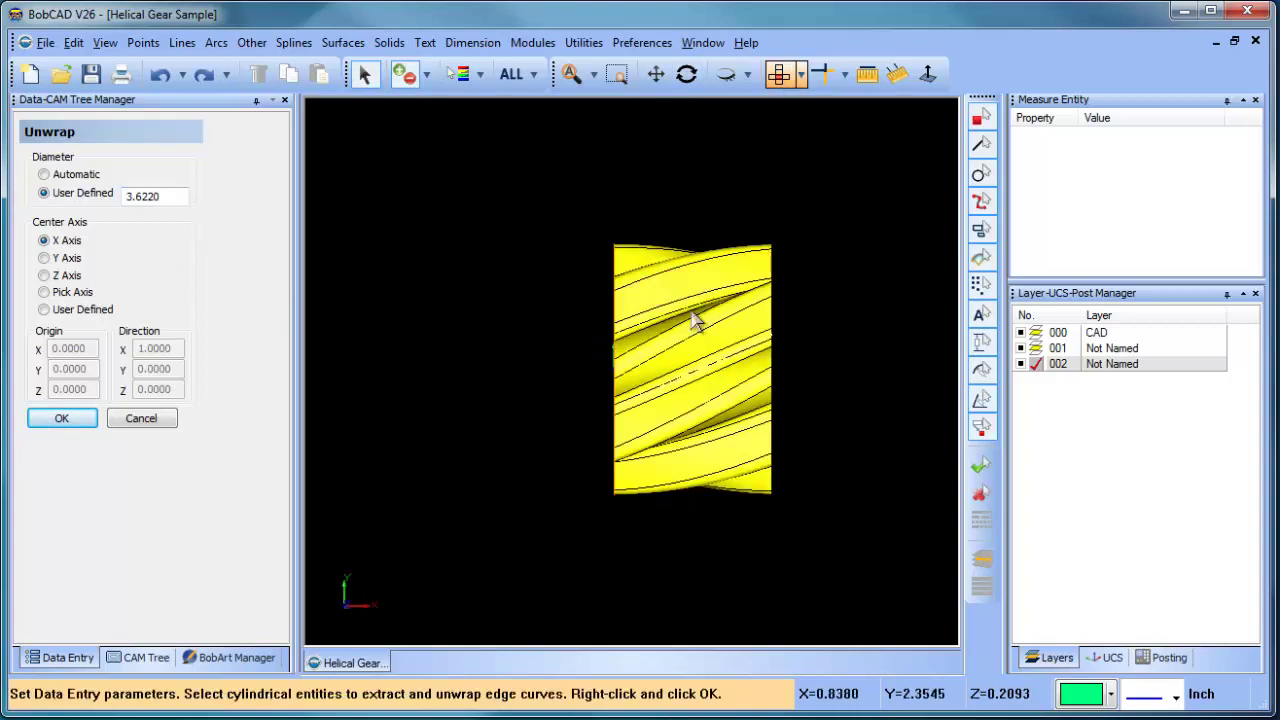
drag(714, 579, 718, 582)
right_click(443, 272)
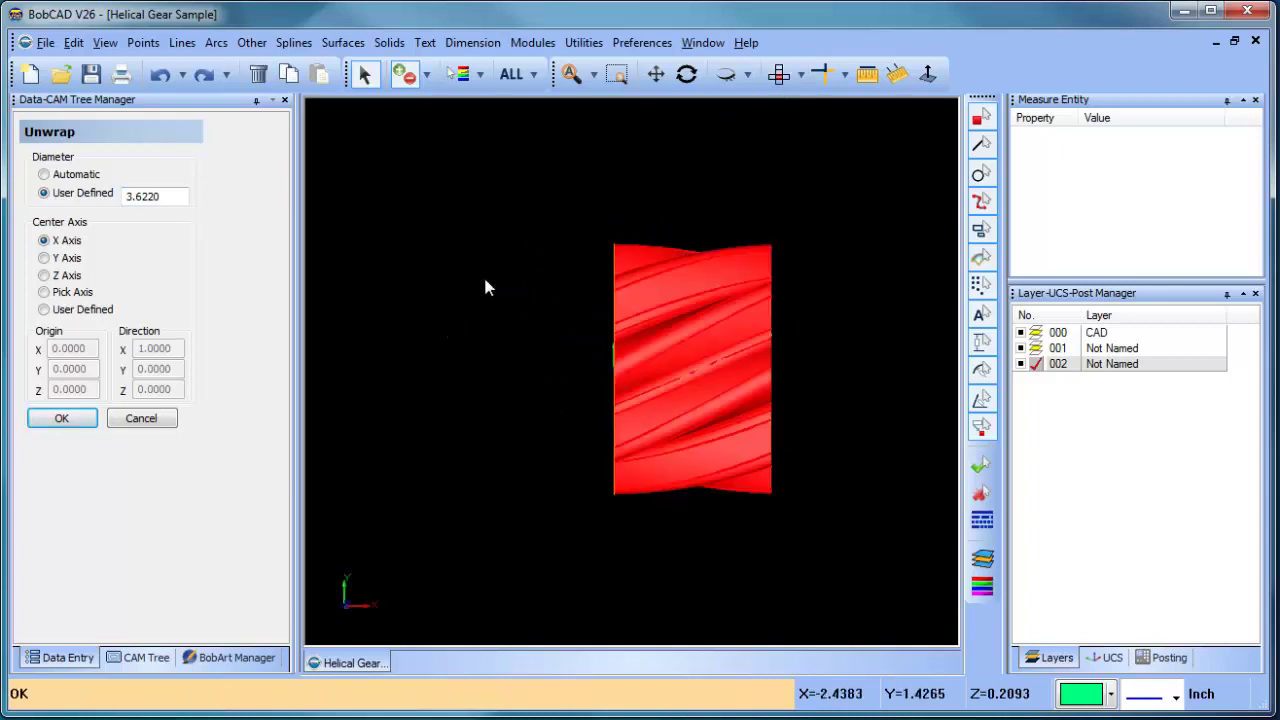
click(485, 279)
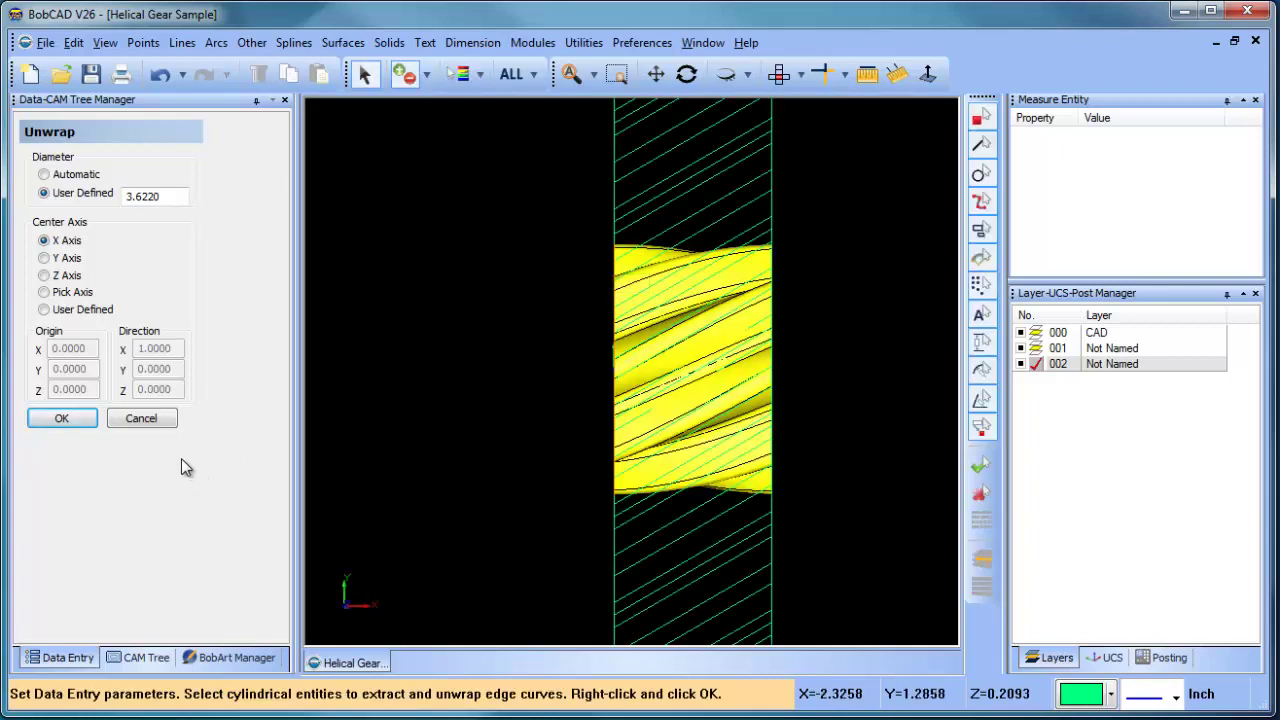
click(145, 420)
Hide the CAD layer and layer 001 so only the unwrapped geometry is displayed
click(1020, 332)
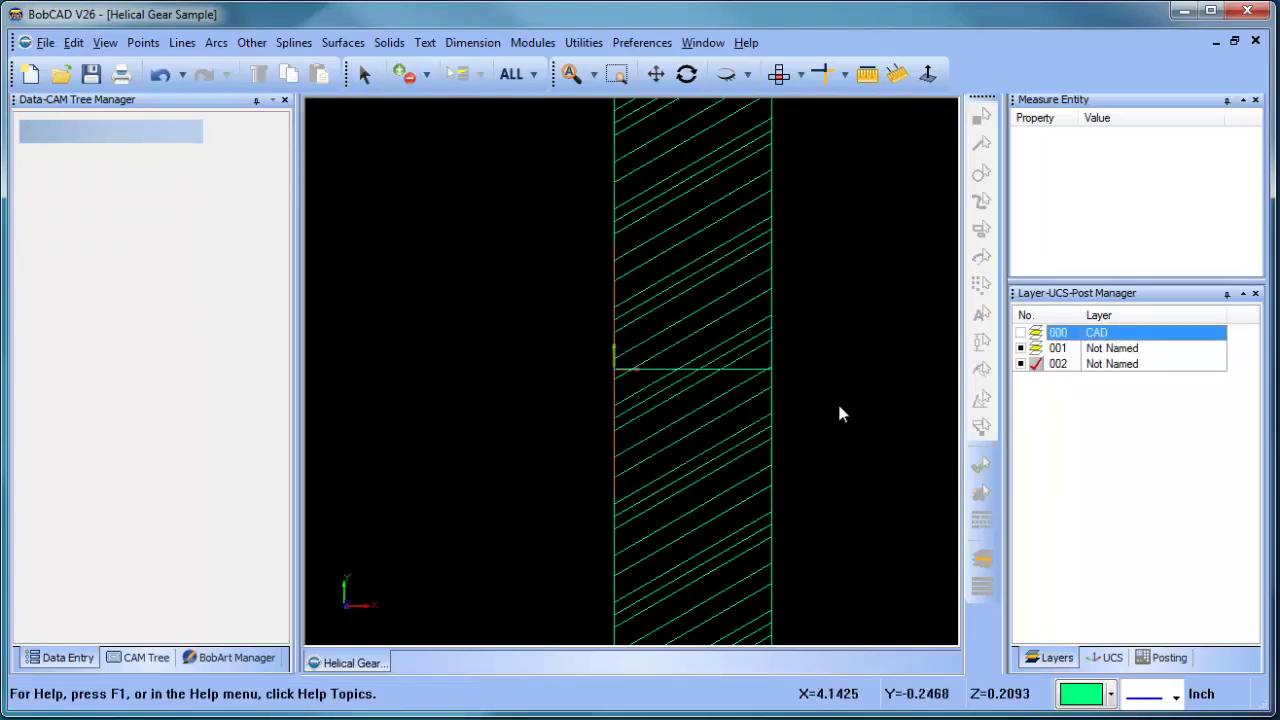
middle_drag(744, 496, 656, 420)
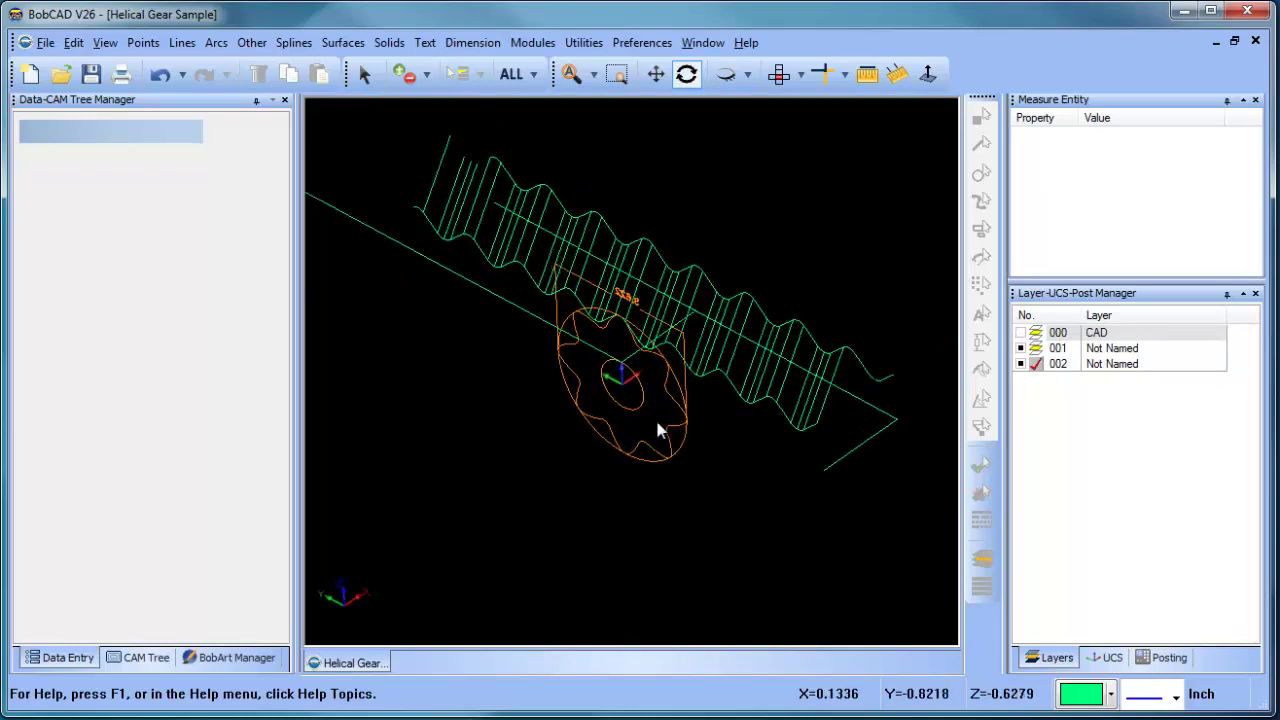
click(1021, 348)
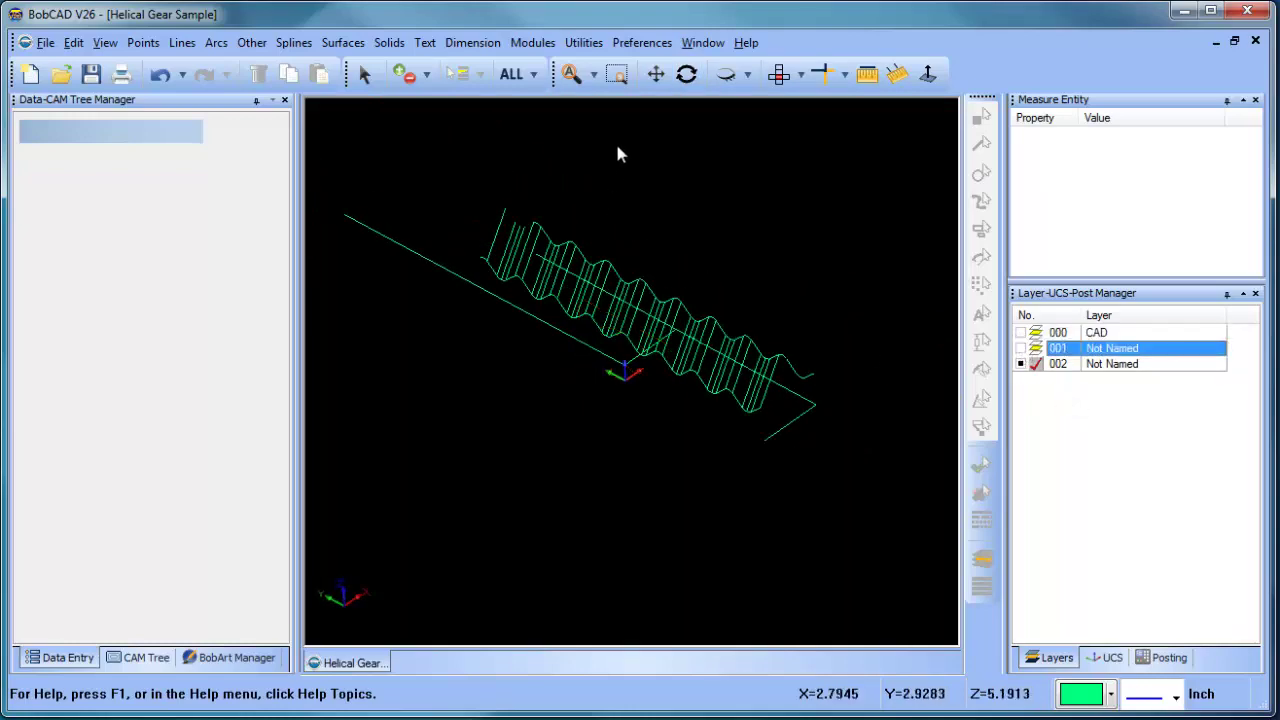
Delete the stray line extending beyond the upper end of the unwrapped tooth pattern in the top view
click(779, 74)
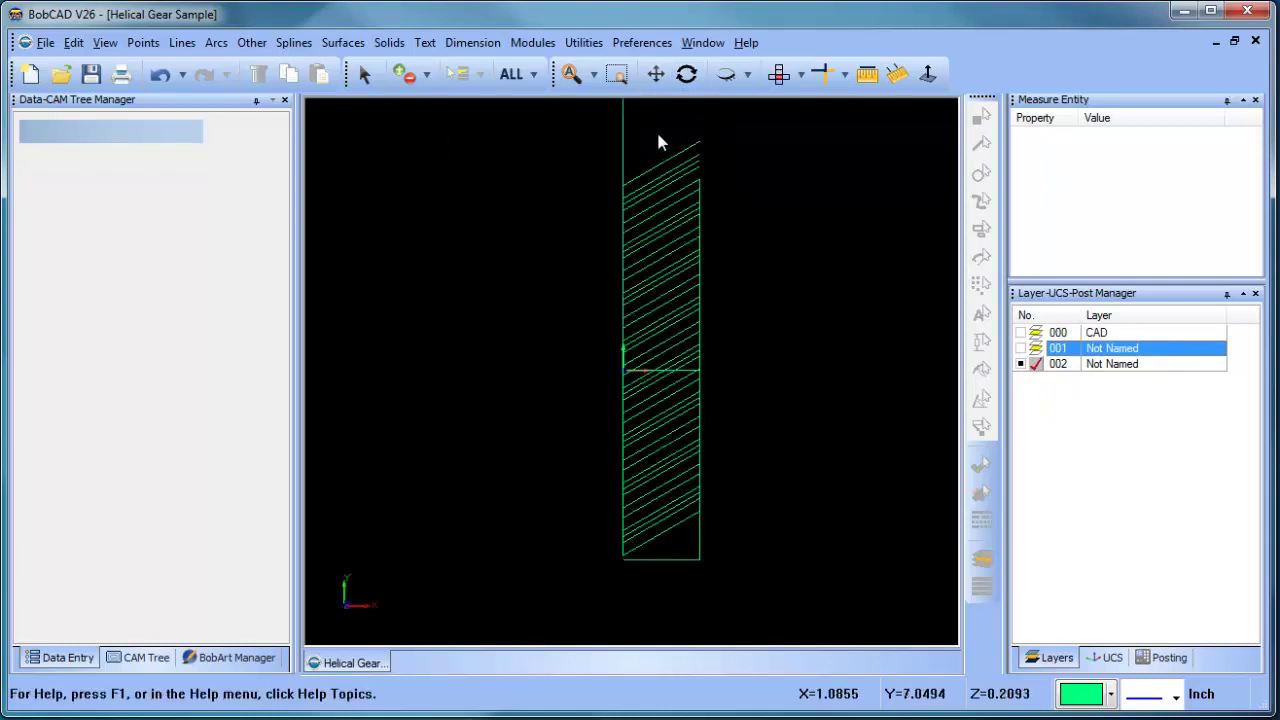
scroll(811, 203, down, 3)
shift+middle_drag(744, 258, 730, 302)
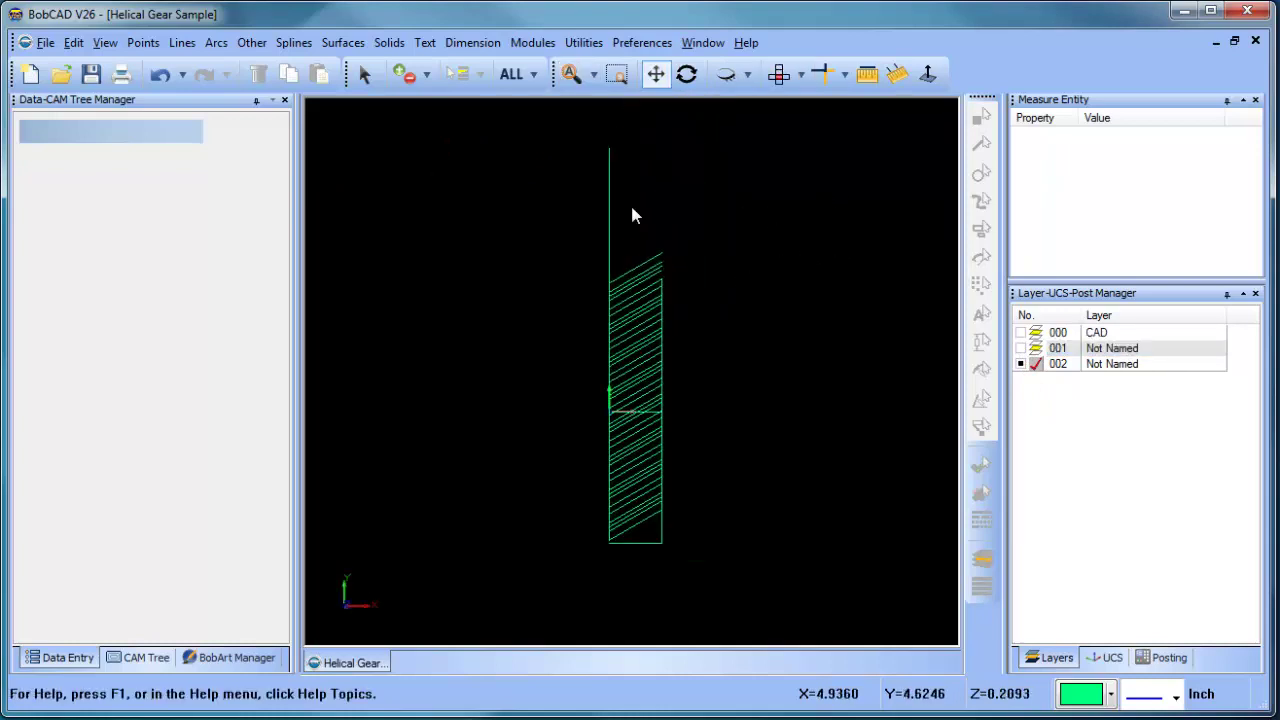
click(364, 74)
drag(654, 195, 648, 194)
key(Delete)
Delete the flat line running from the origin, the long line at the pattern's lower end and the short line joining it
shift+middle_drag(733, 441, 764, 390)
scroll(685, 445, up, 3)
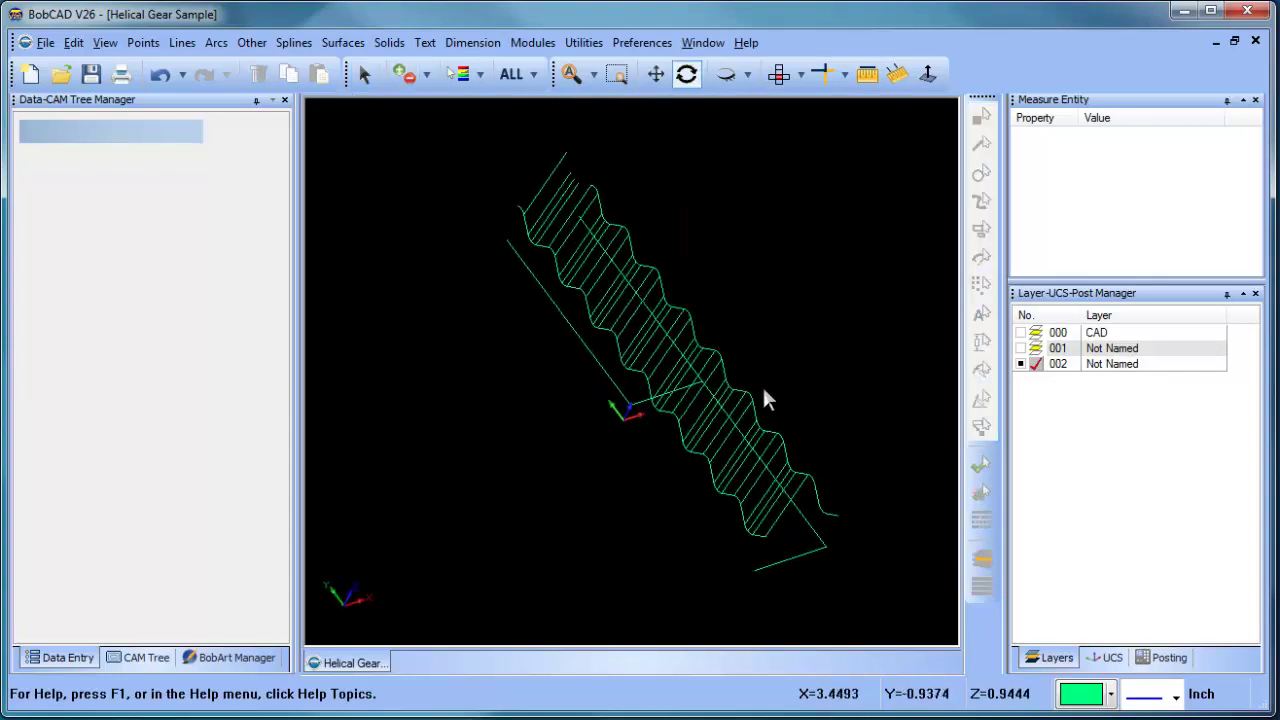
click(619, 386)
key(Delete)
click(813, 527)
key(Delete)
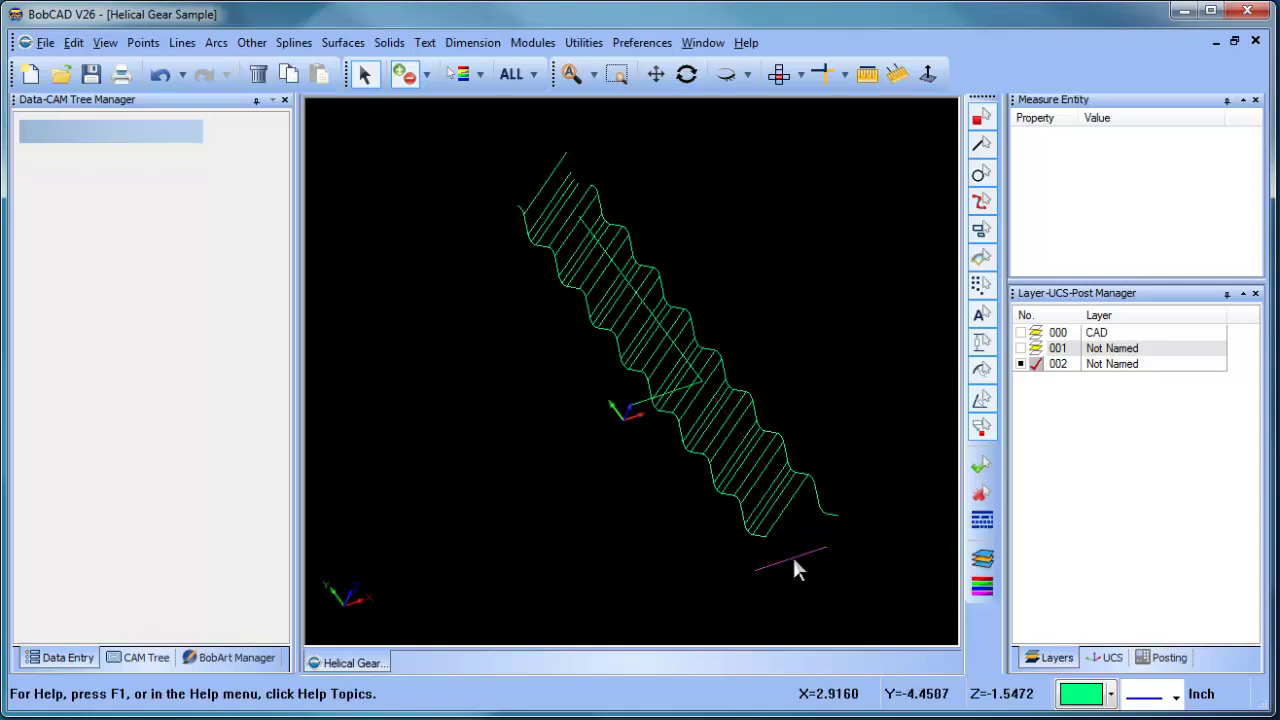
click(813, 553)
key(Delete)
Delete the remaining two connected flat lines starting near the origin below the unwrapped tooth curves
middle_drag(851, 457, 657, 390)
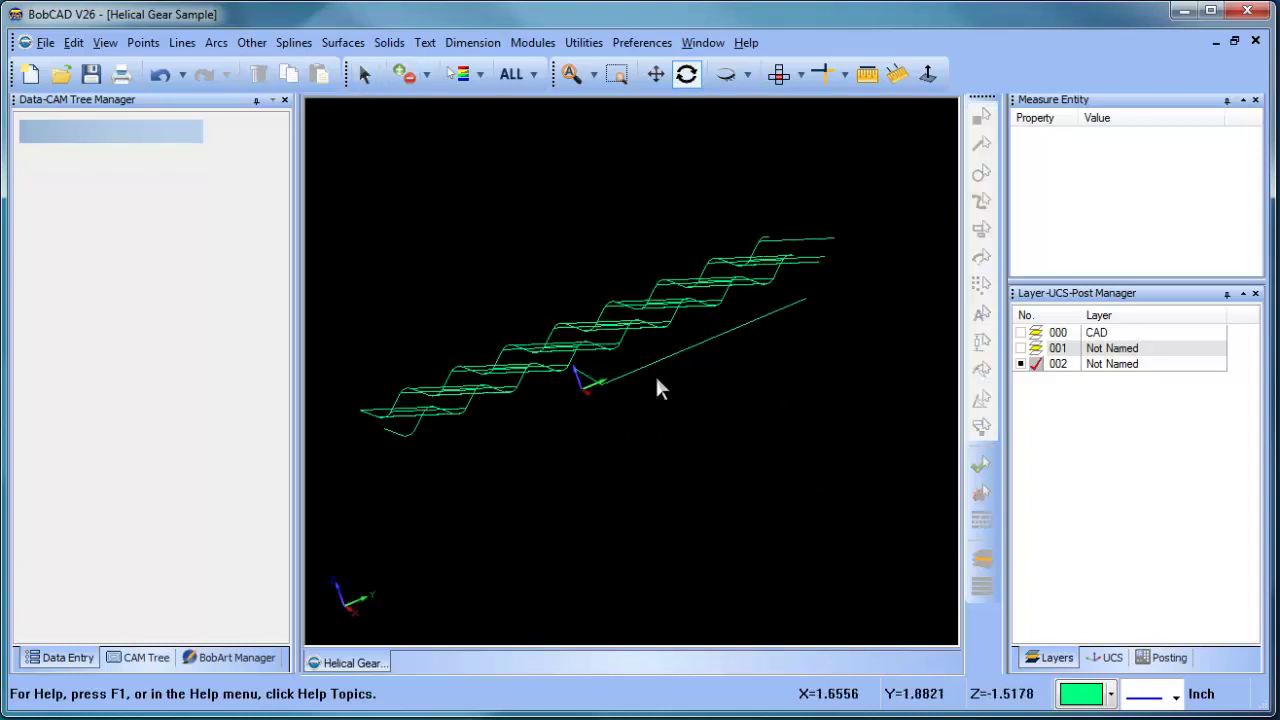
drag(588, 373, 661, 433)
key(Delete)
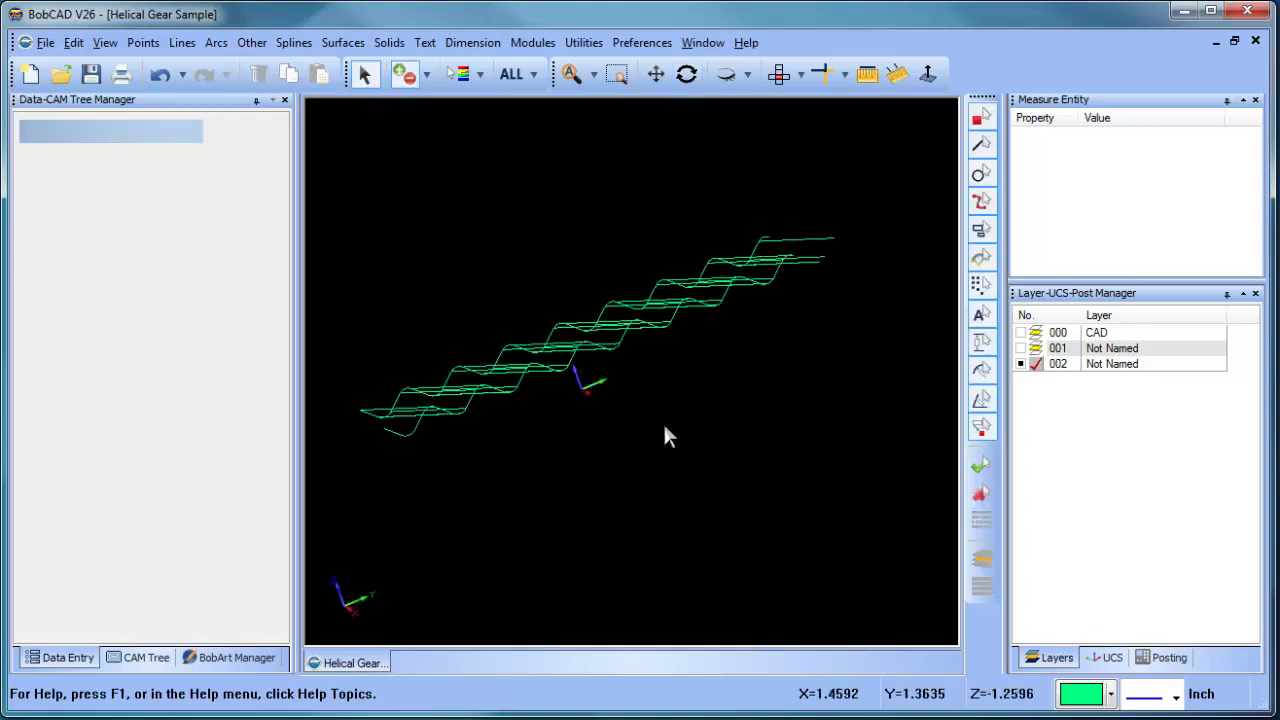
Examine the edge curve that overhangs the last diagonal line at the lower end of the unwrapped pattern
middle_drag(661, 433, 698, 478)
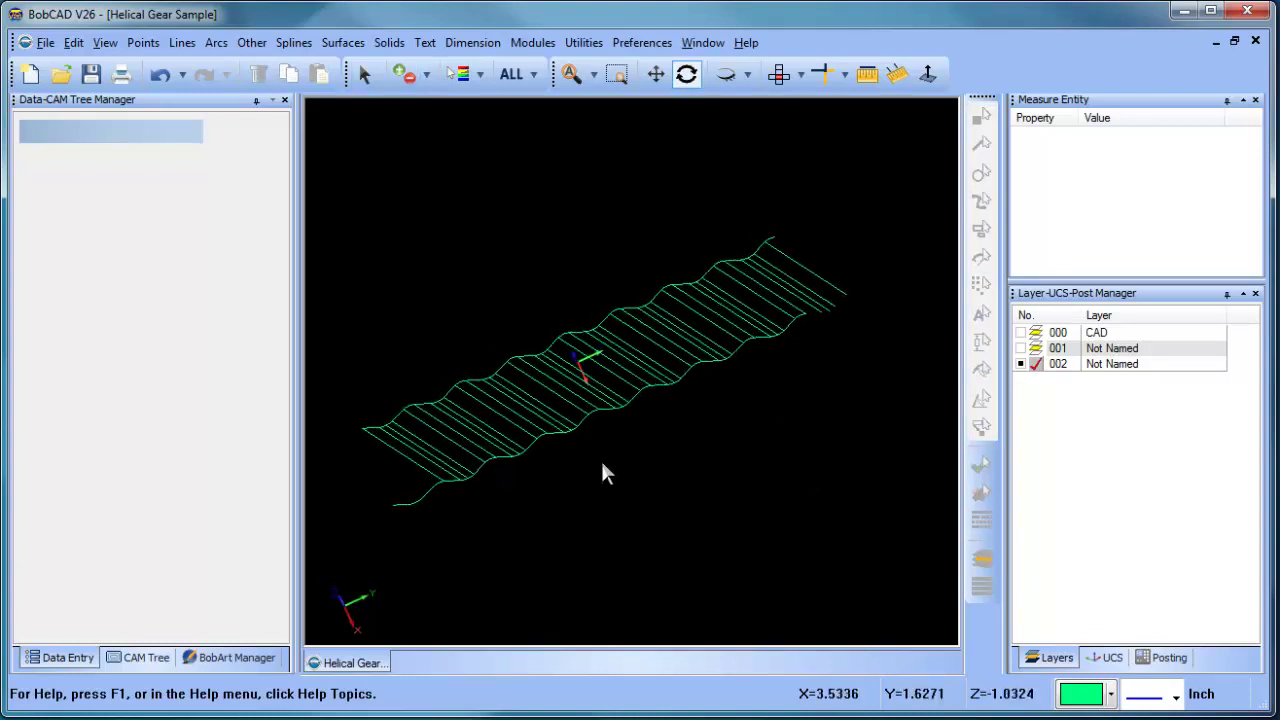
click(779, 73)
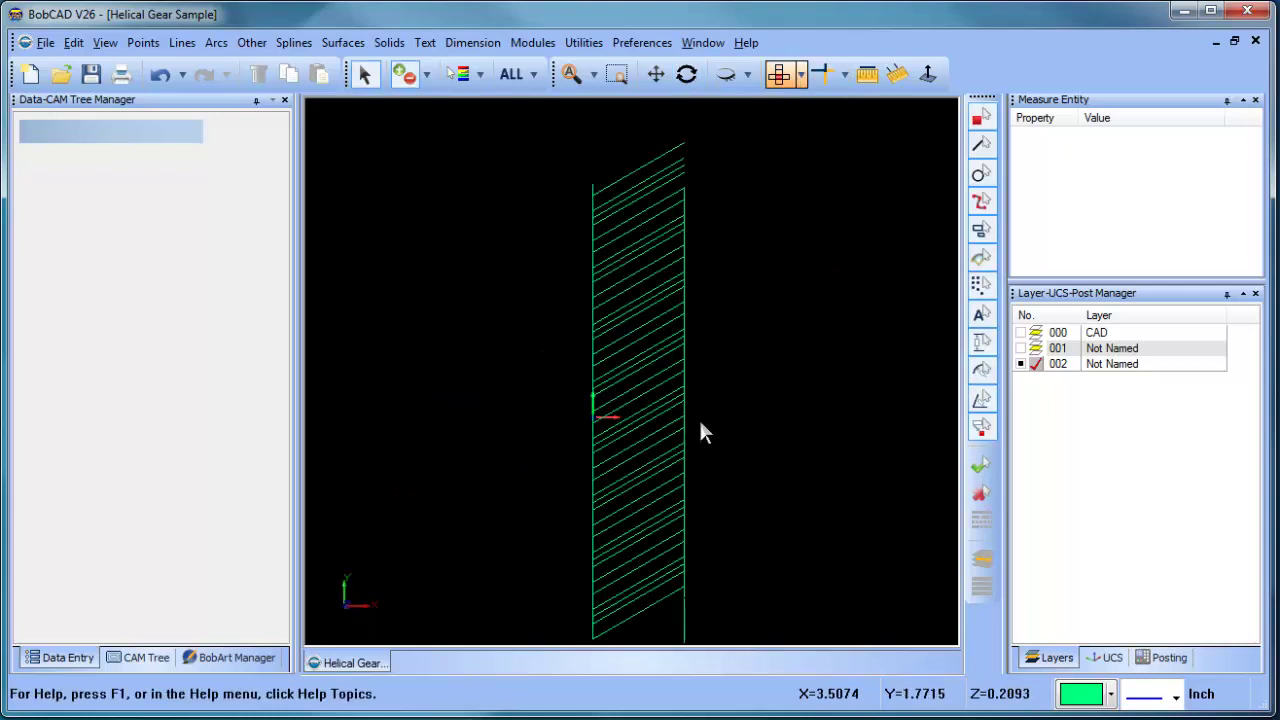
scroll(602, 366, up, 2)
scroll(752, 490, down, 5)
ctrl+middle_drag(755, 470, 751, 339)
scroll(632, 371, up, 6)
ctrl+middle_drag(700, 377, 535, 361)
scroll(727, 426, up, 2)
ctrl+middle_drag(689, 404, 520, 340)
scroll(615, 354, up, 2)
key(Escape)
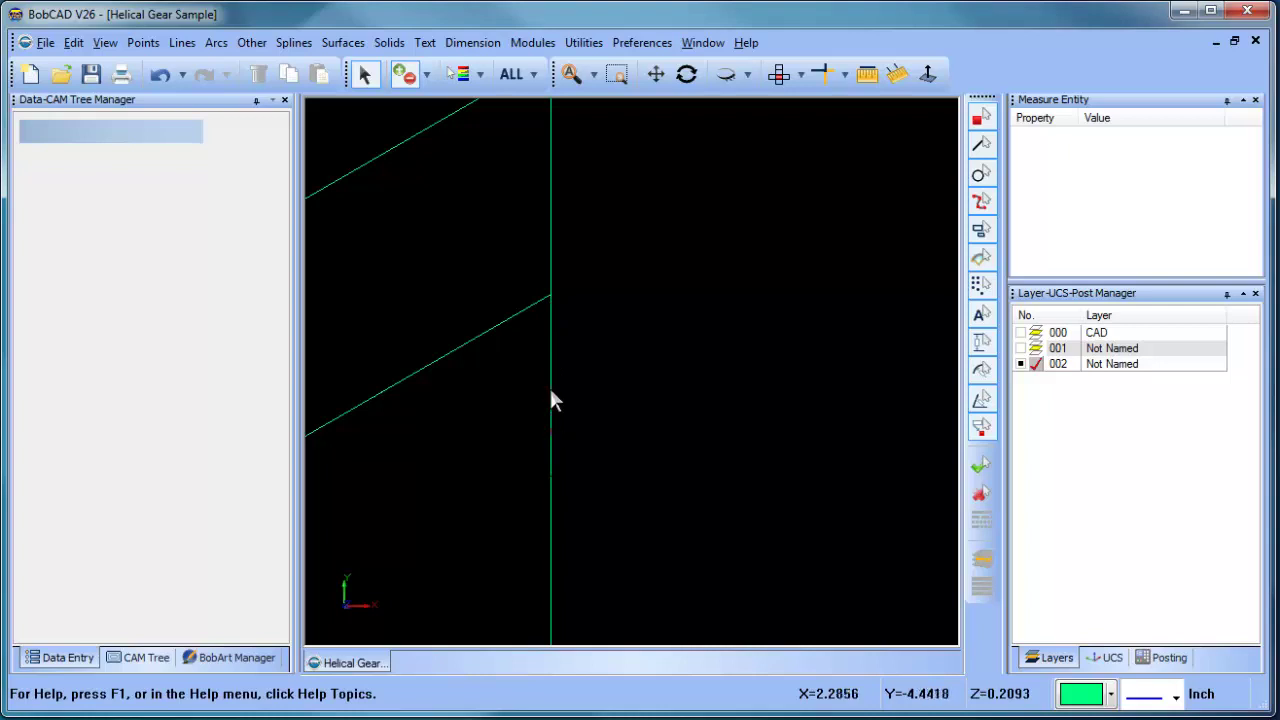
scroll(645, 300, down, 4)
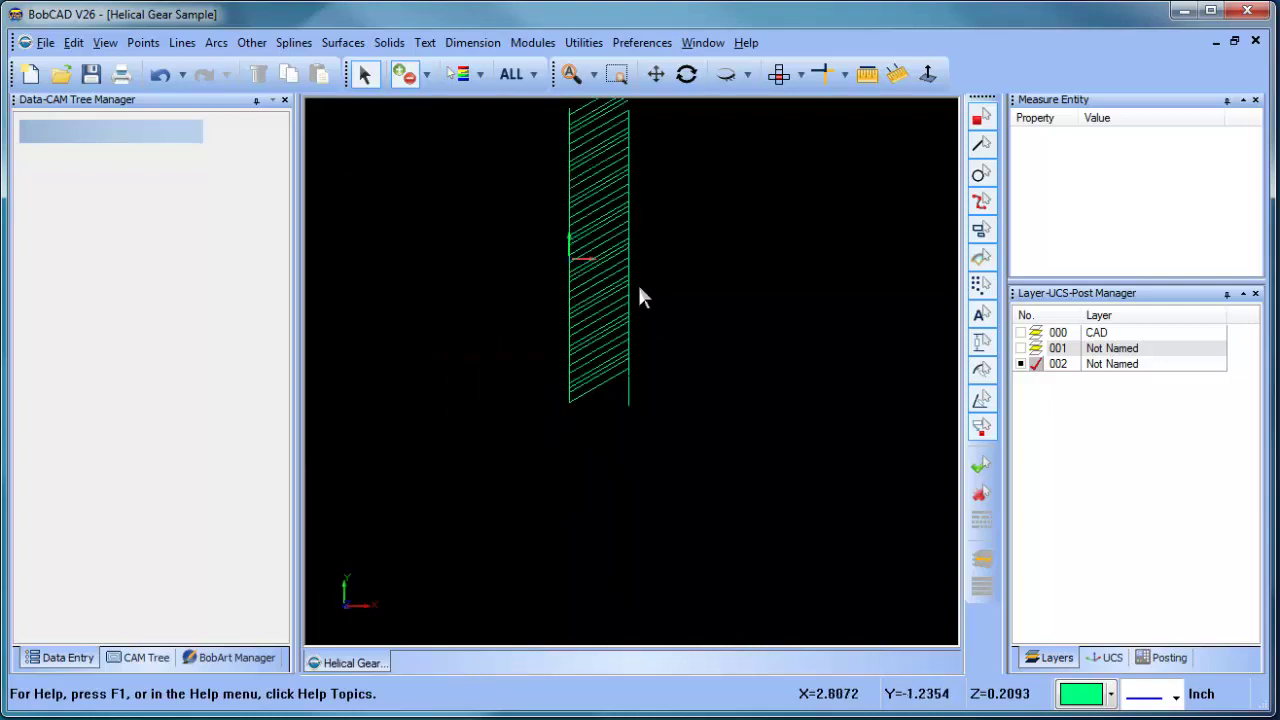
click(217, 43)
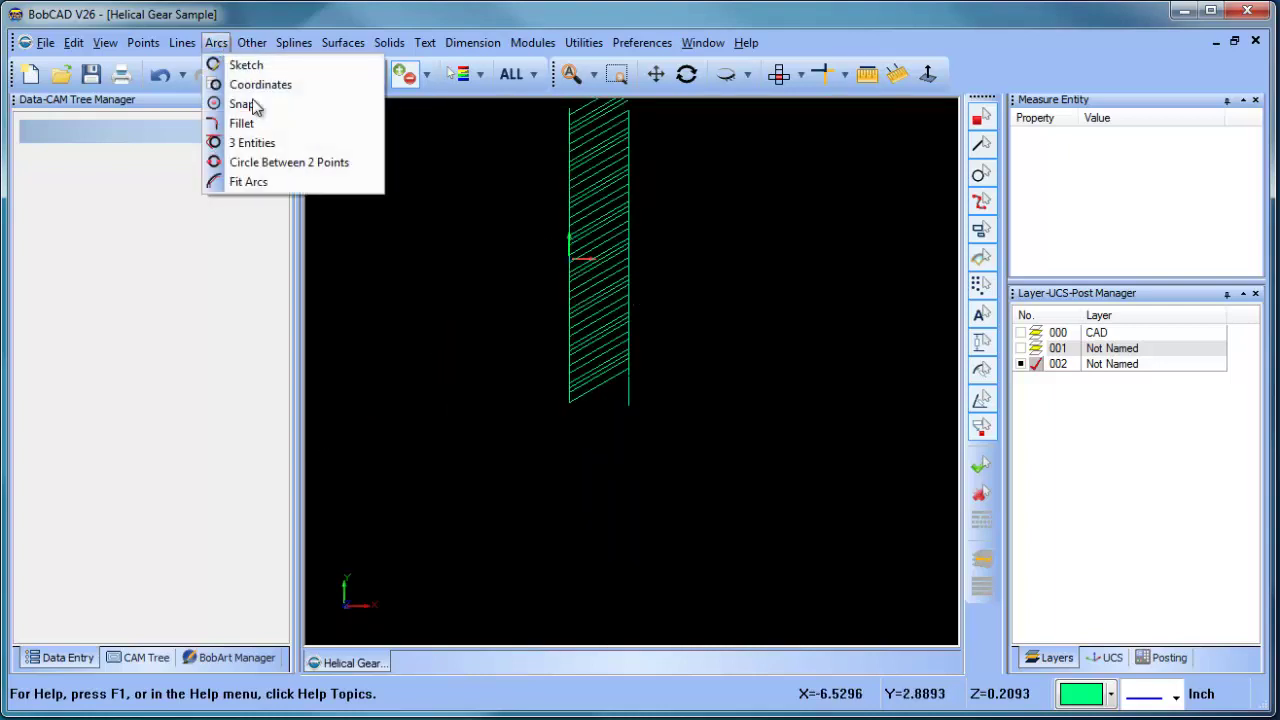
click(248, 181)
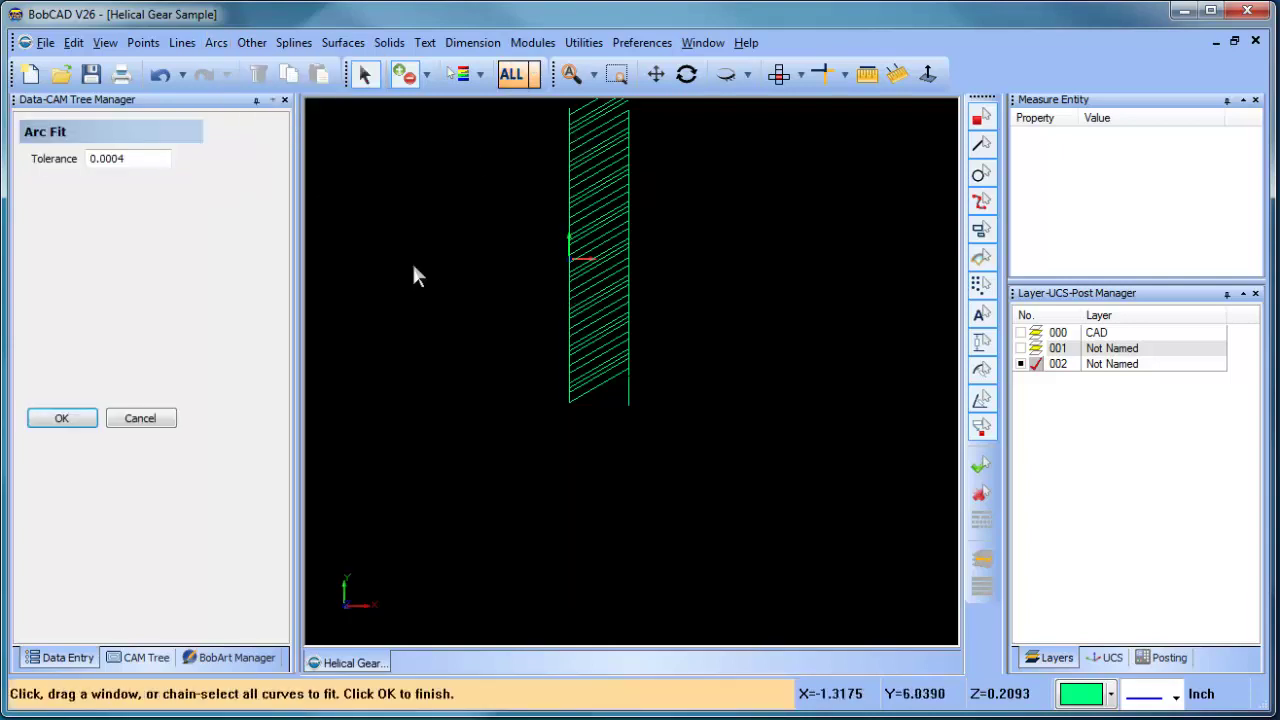
right_click(380, 290)
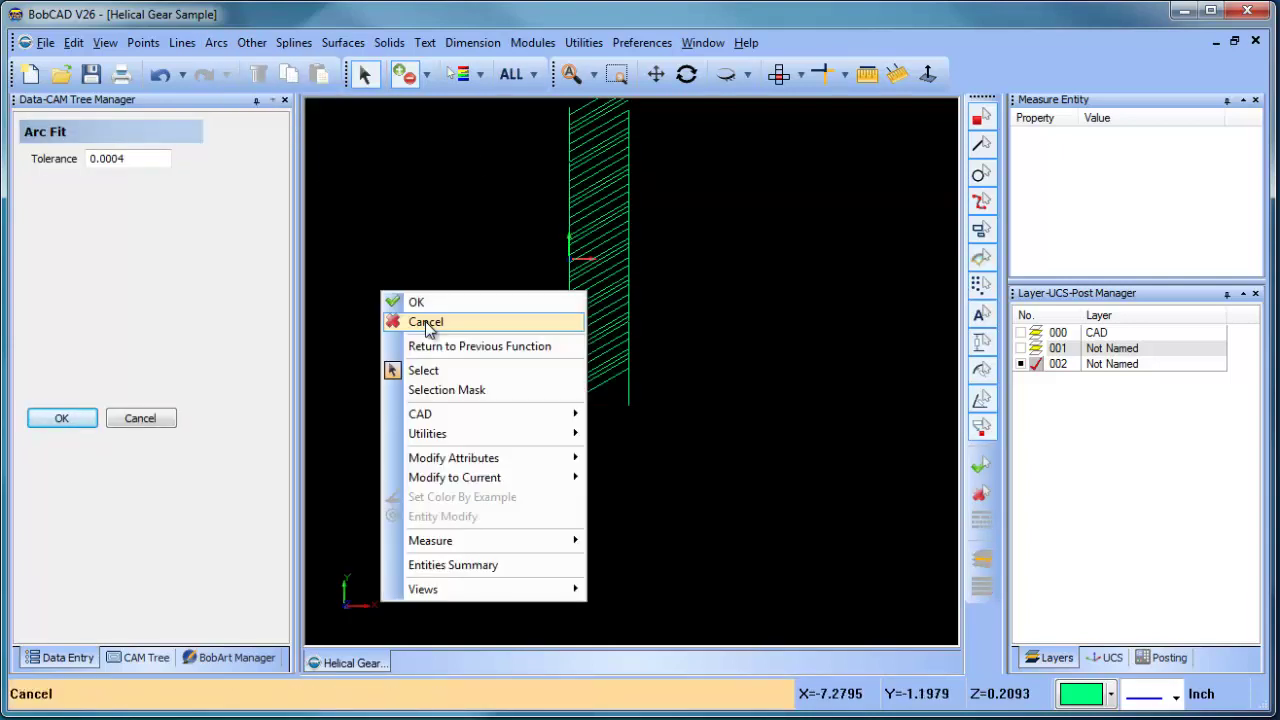
click(427, 322)
Start a Translate using picked start and end points, and confirm the overhanging lower edge curve as the entity to move
scroll(680, 390, up, 3)
scroll(680, 410, up, 1)
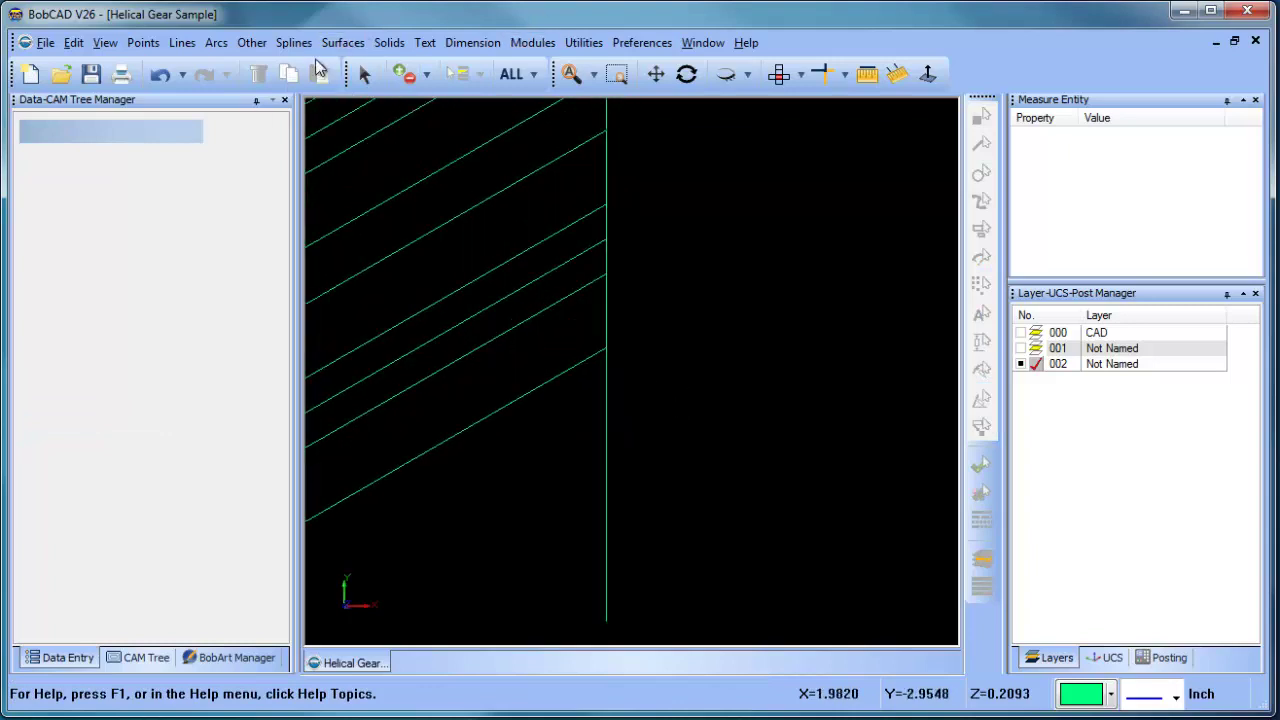
click(584, 42)
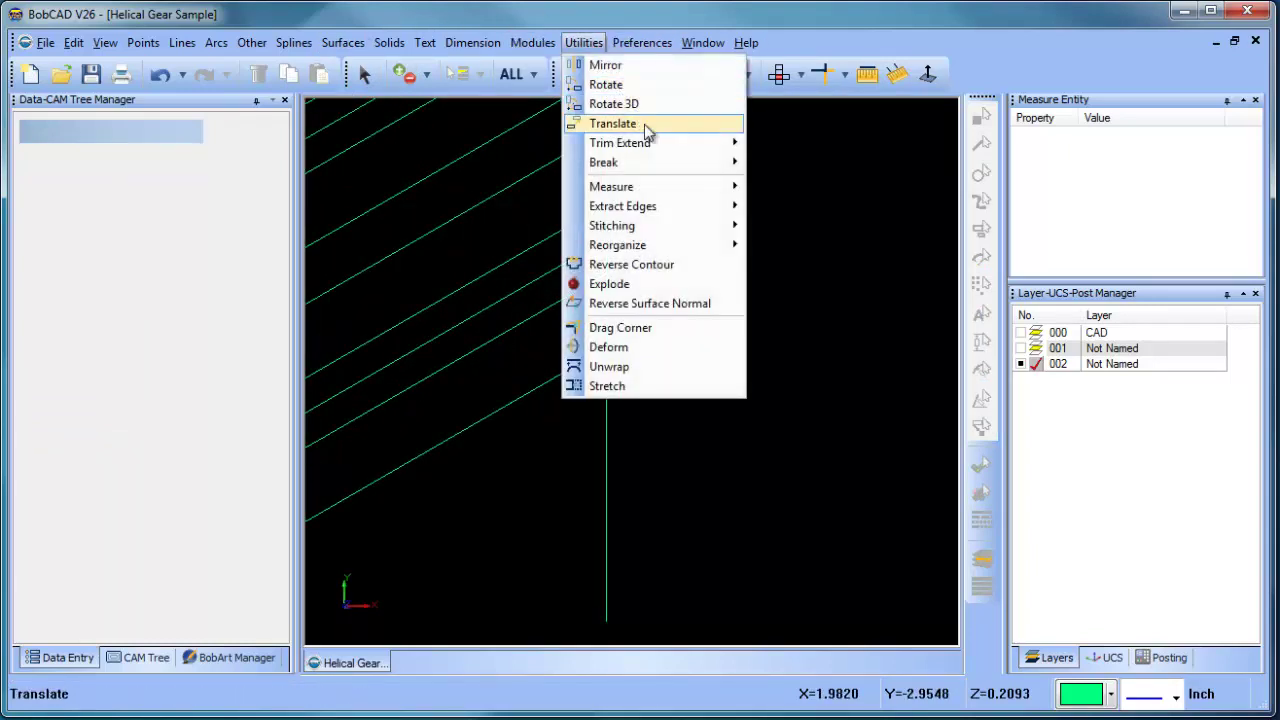
click(645, 124)
click(113, 163)
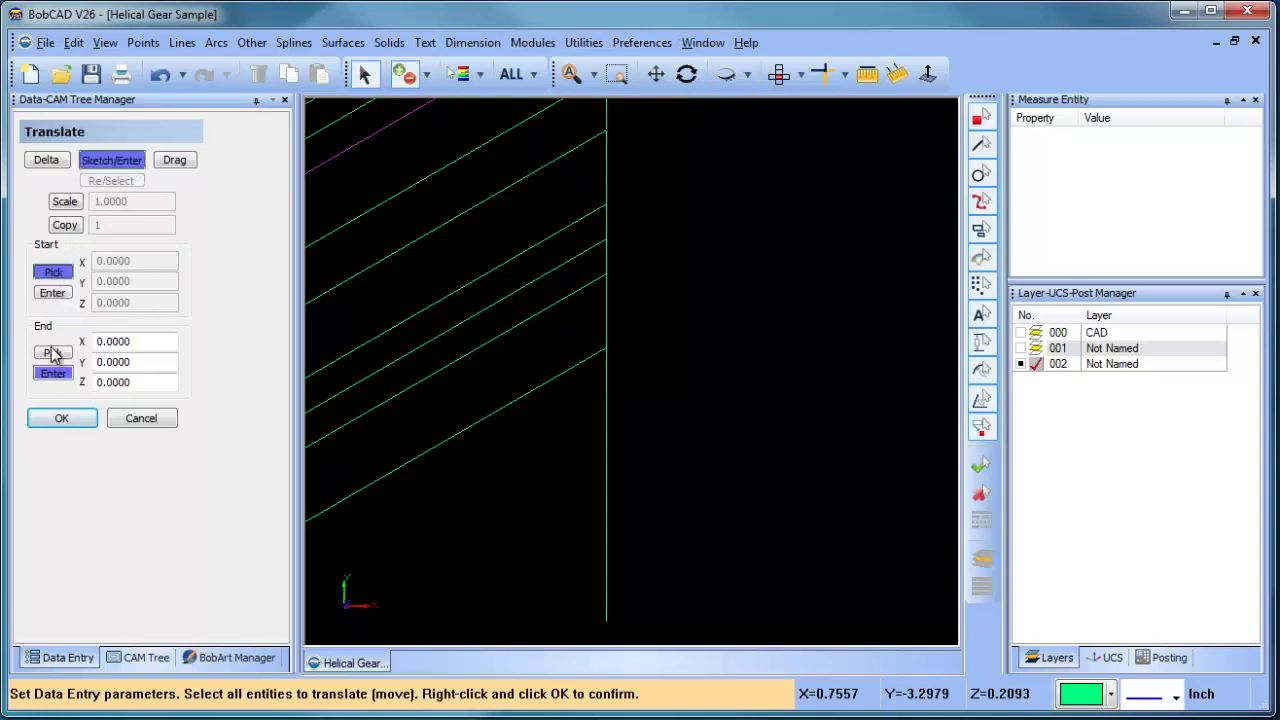
click(607, 617)
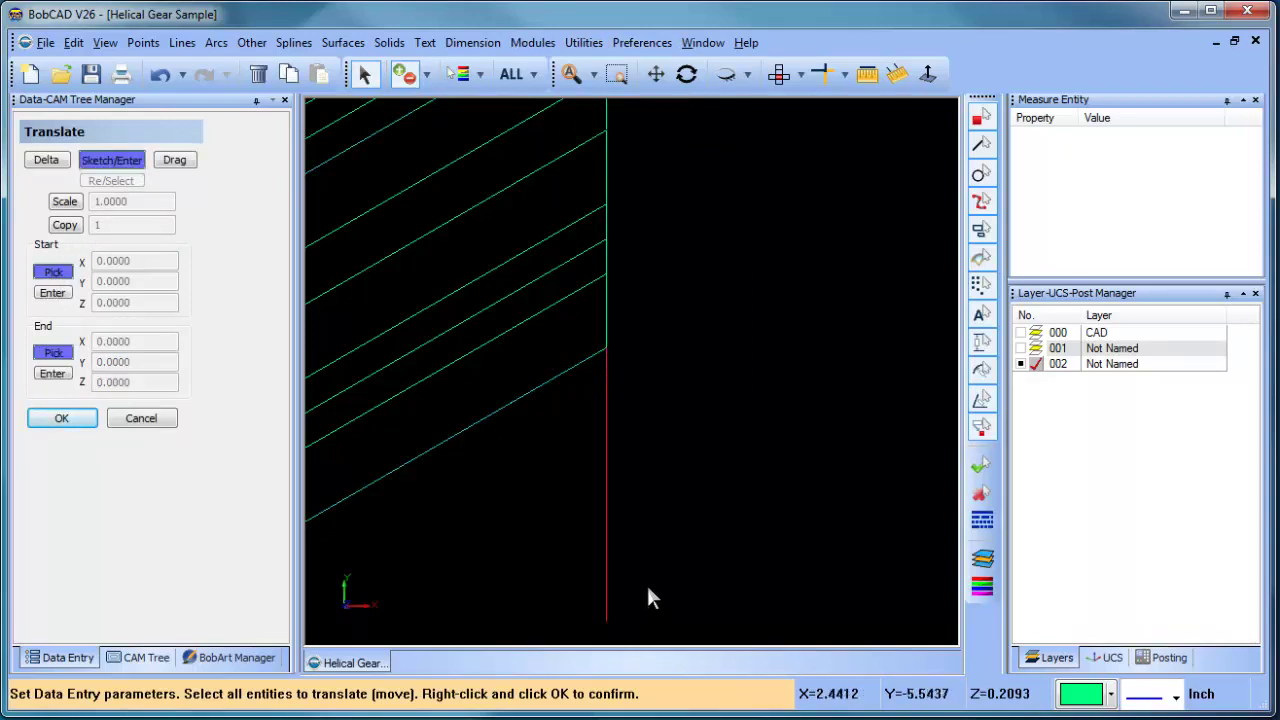
right_click(705, 414)
click(742, 416)
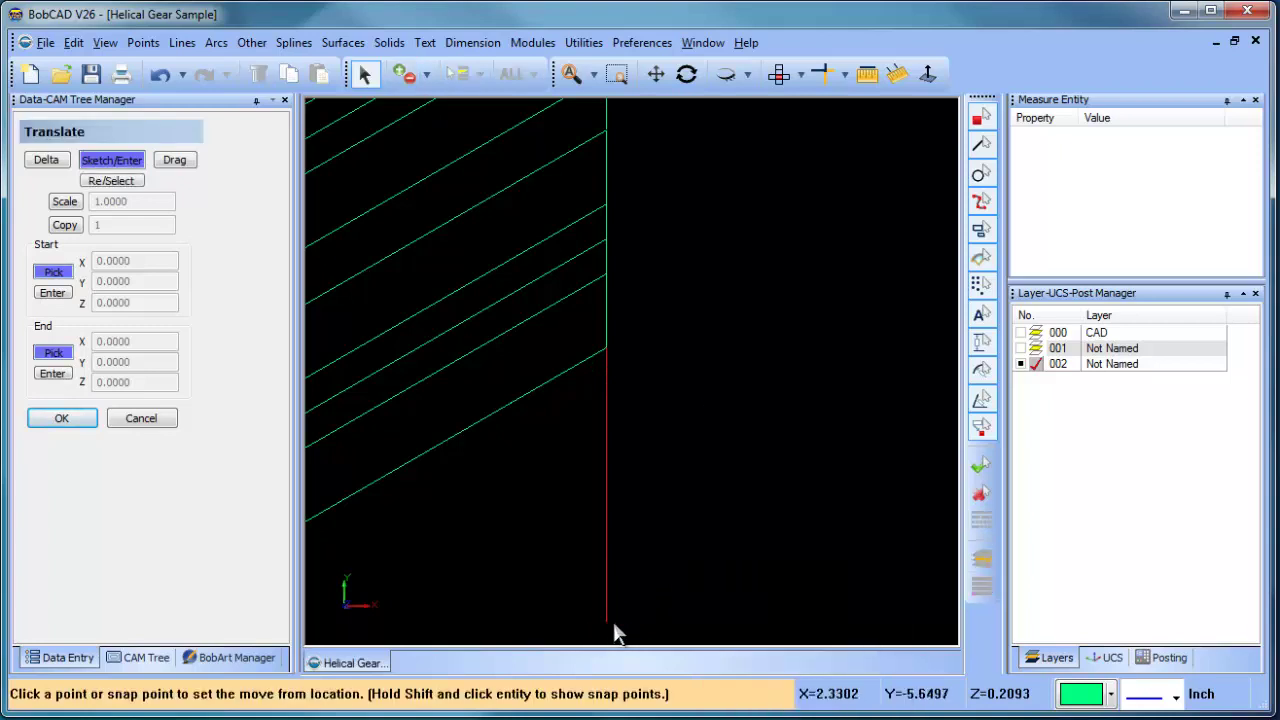
Move the overhanging curve from its lower endpoint to the upper end of the same pattern edge, and close Translate
scroll(722, 279, down, 5)
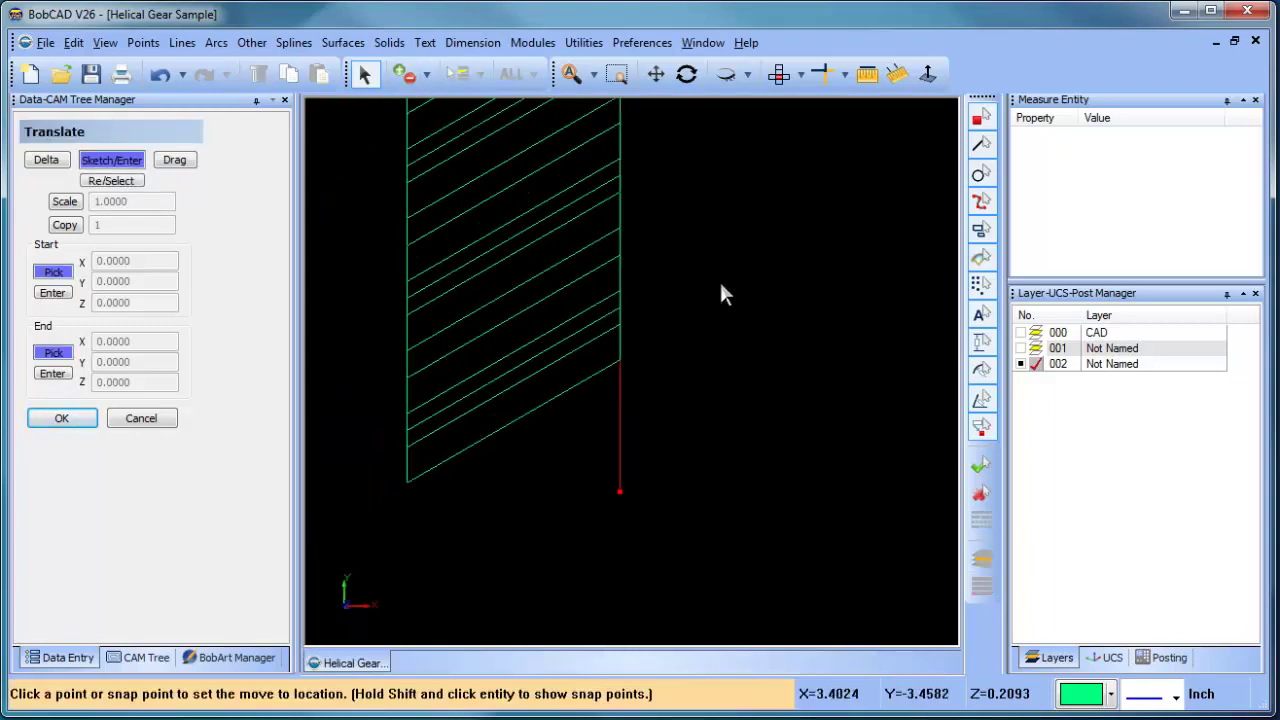
middle_drag(648, 357, 645, 571)
scroll(591, 206, up, 1)
middle_drag(591, 206, 618, 366)
scroll(618, 375, up, 3)
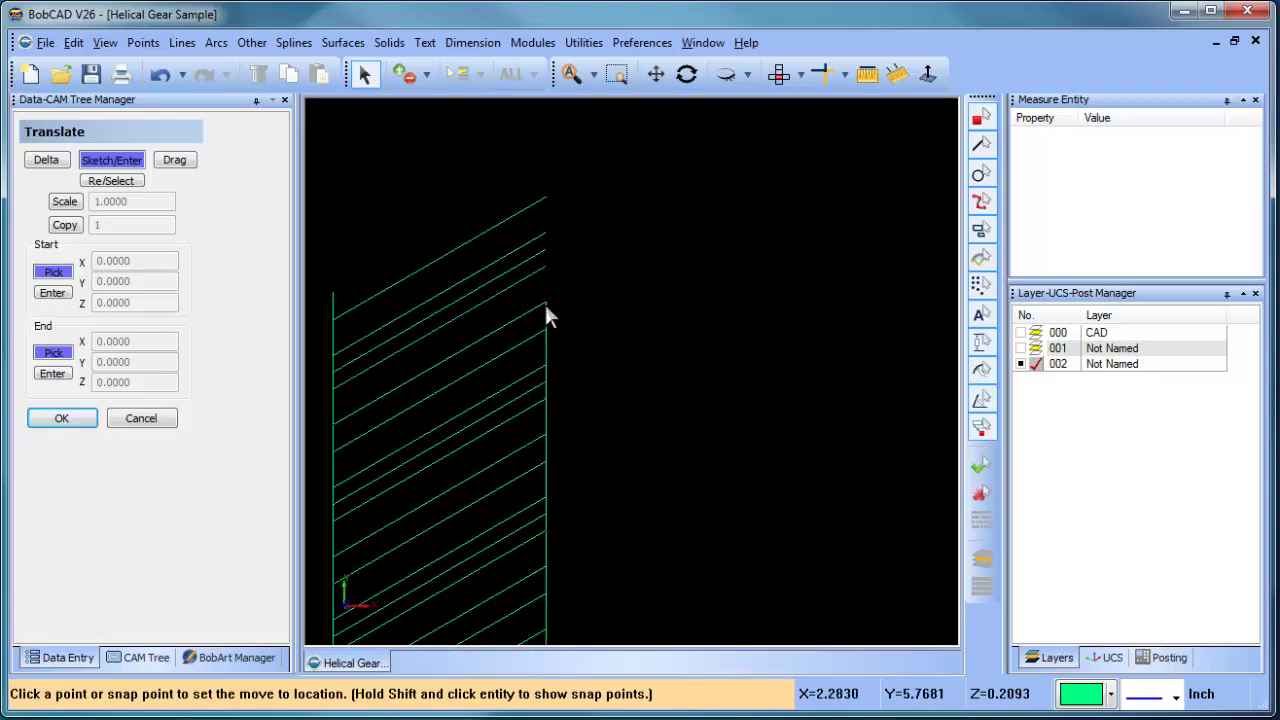
click(544, 300)
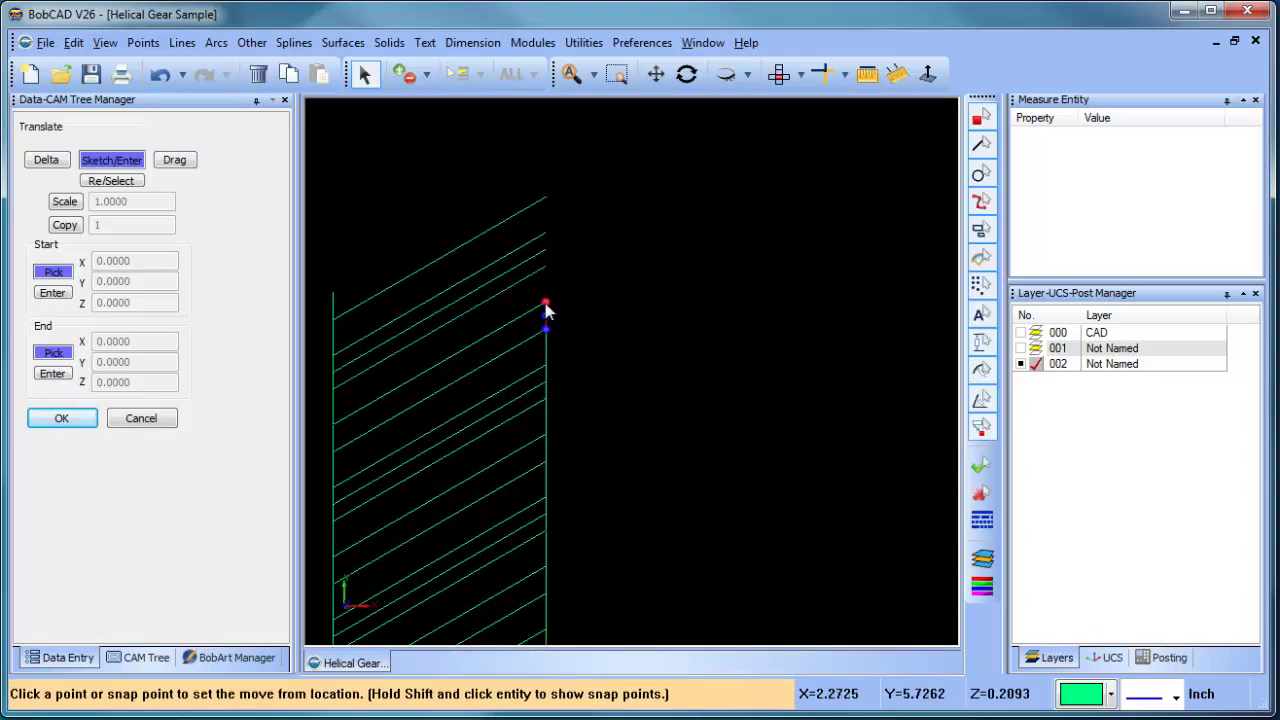
right_click(611, 291)
click(655, 301)
right_click(626, 271)
click(680, 303)
scroll(640, 380, down, 4)
middle_drag(660, 466, 700, 398)
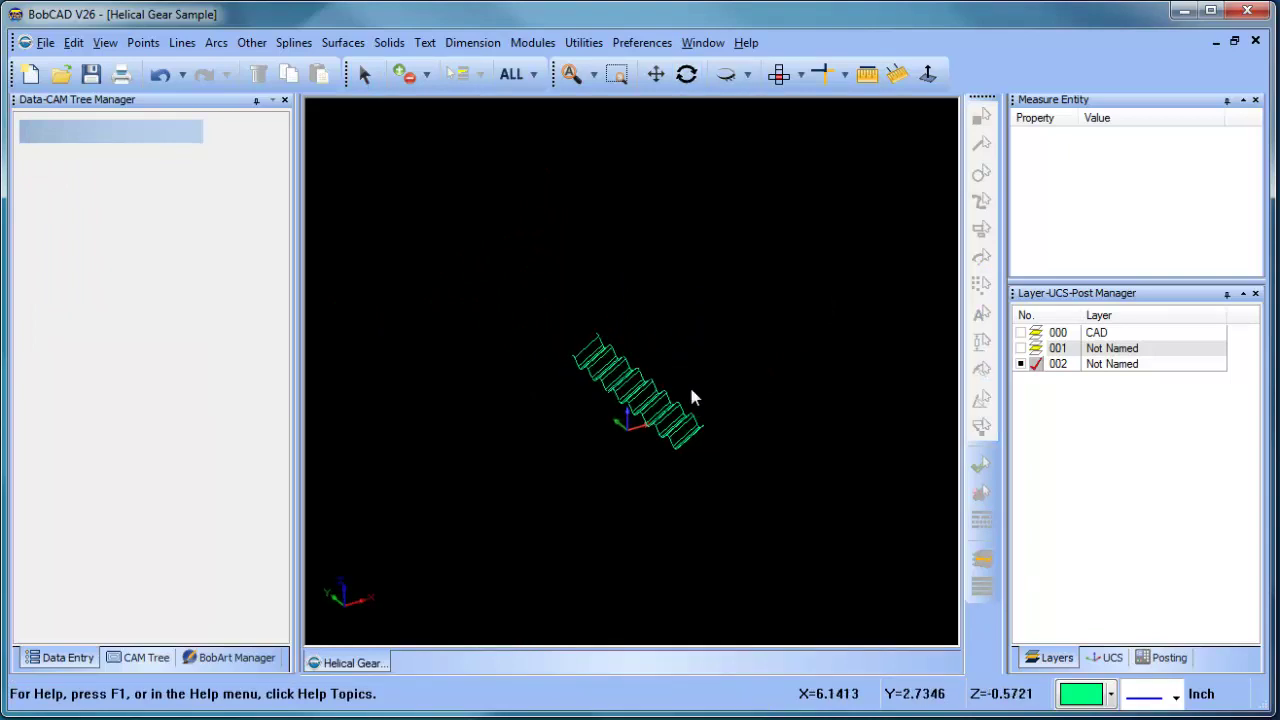
scroll(665, 400, up, 2)
ctrl+middle_drag(685, 347, 645, 264)
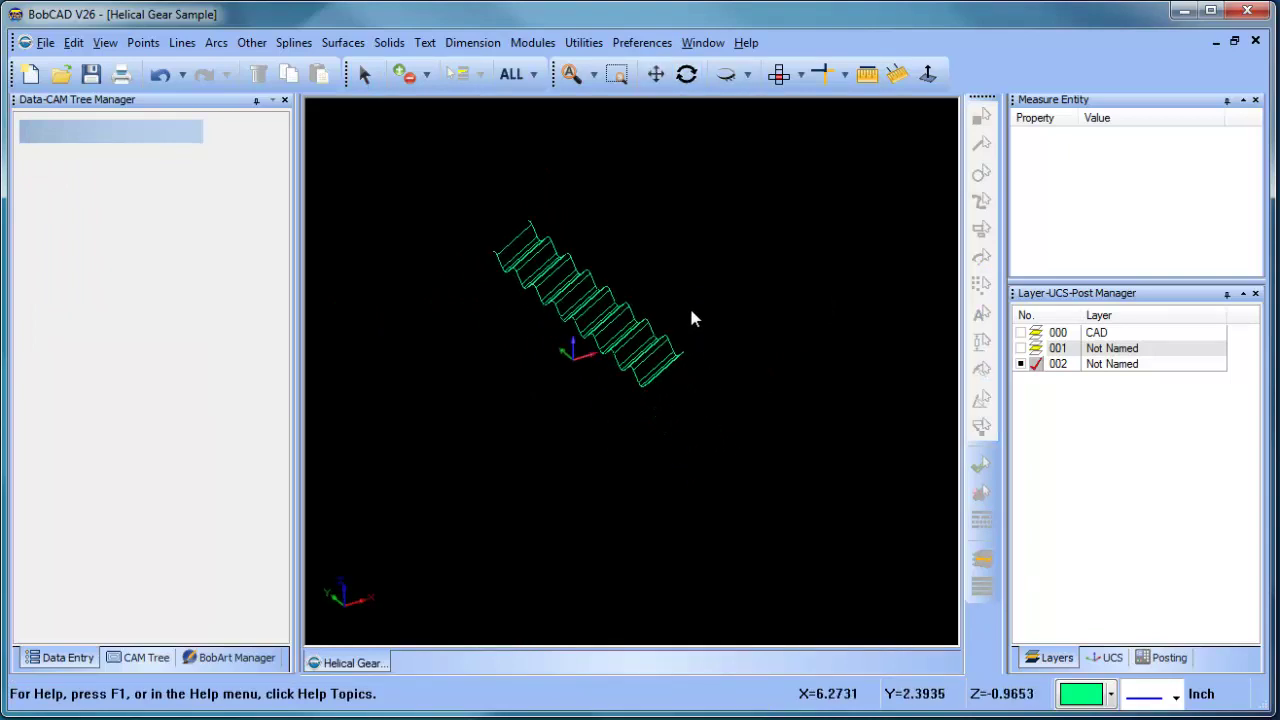
Add a new layer 003 and make it the active layer
scroll(689, 305, up, 1)
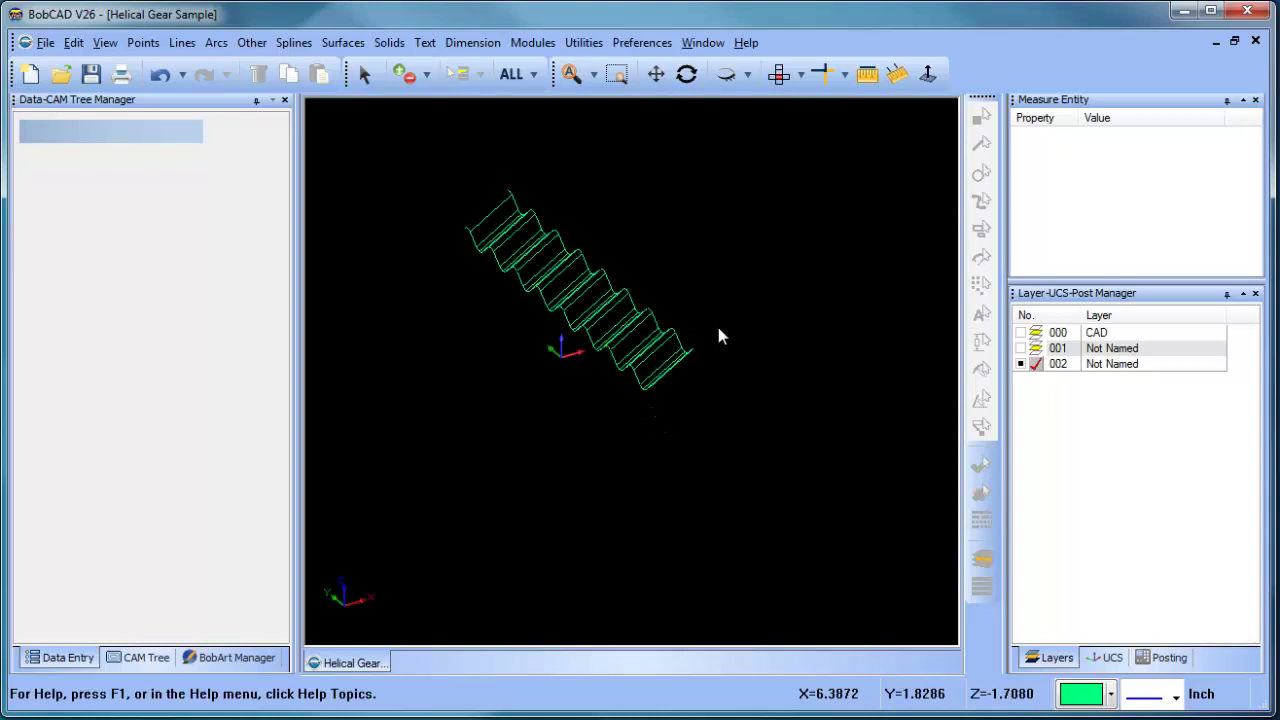
right_click(1108, 368)
click(1140, 372)
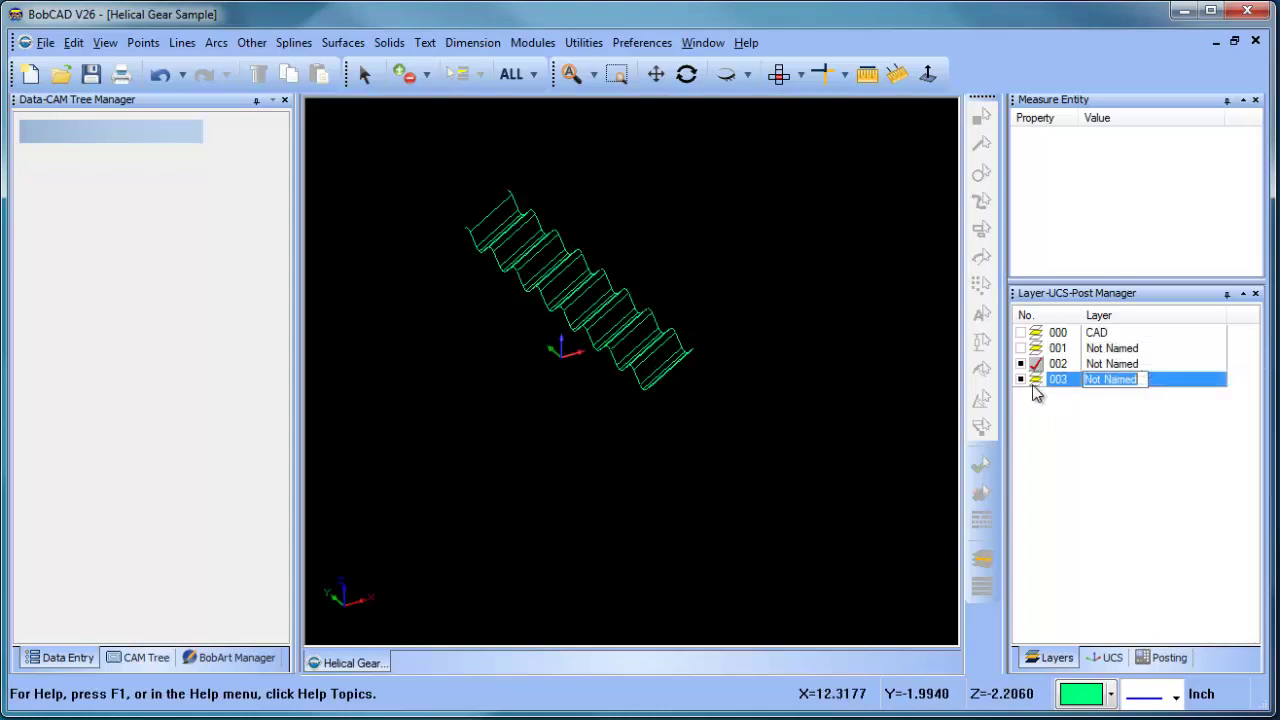
Select the consecutive diagonal lines that span one tooth space near the middle of the unwrapped pattern
click(779, 74)
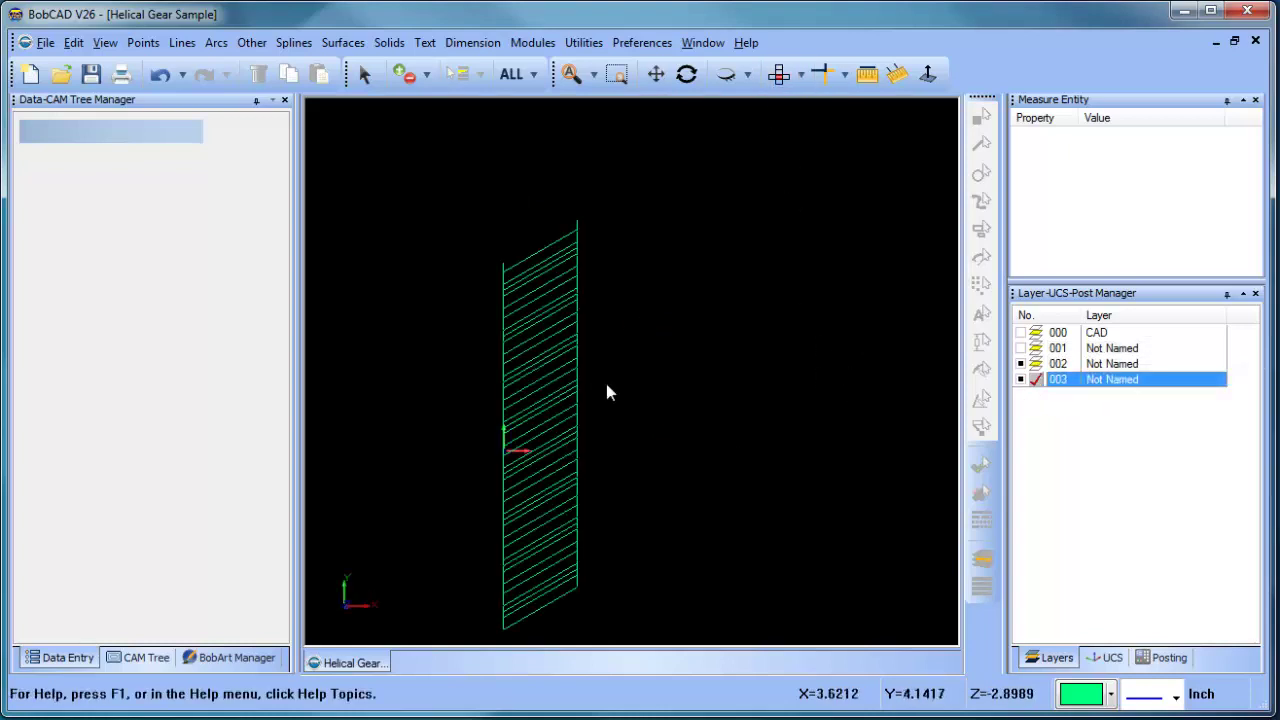
middle_drag(686, 403, 655, 387)
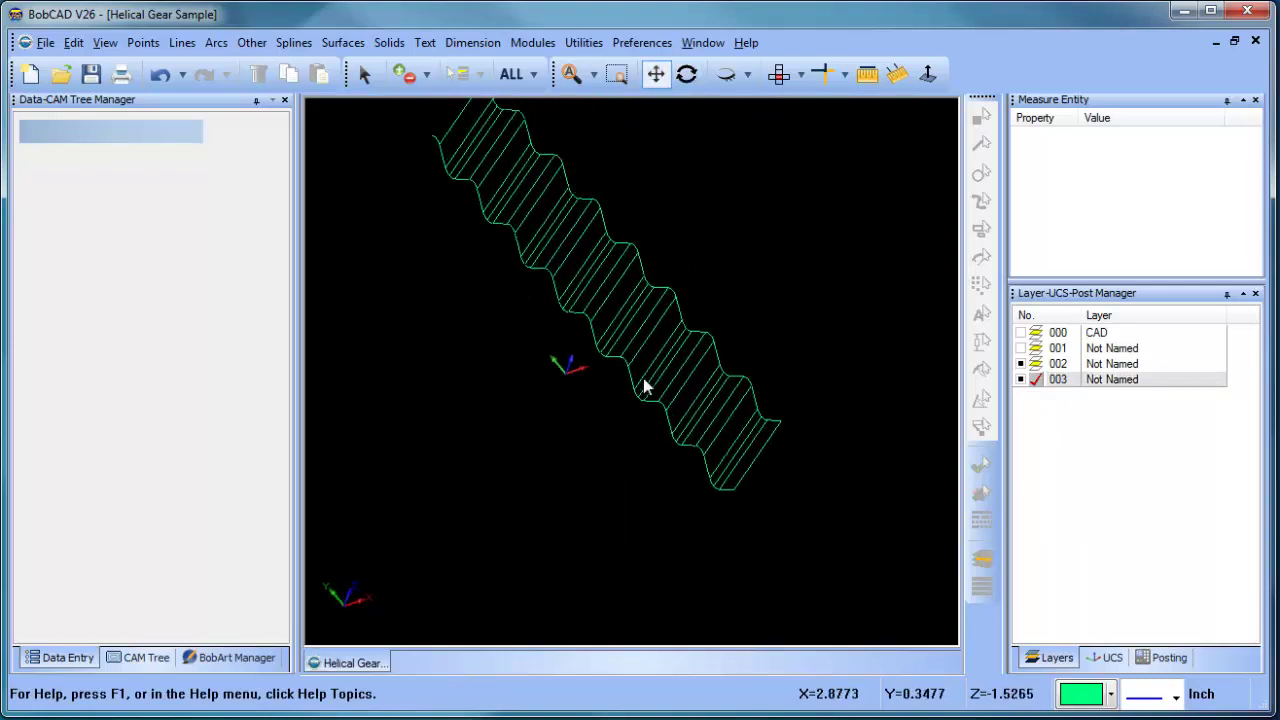
scroll(650, 366, up, 2)
scroll(634, 260, up, 1)
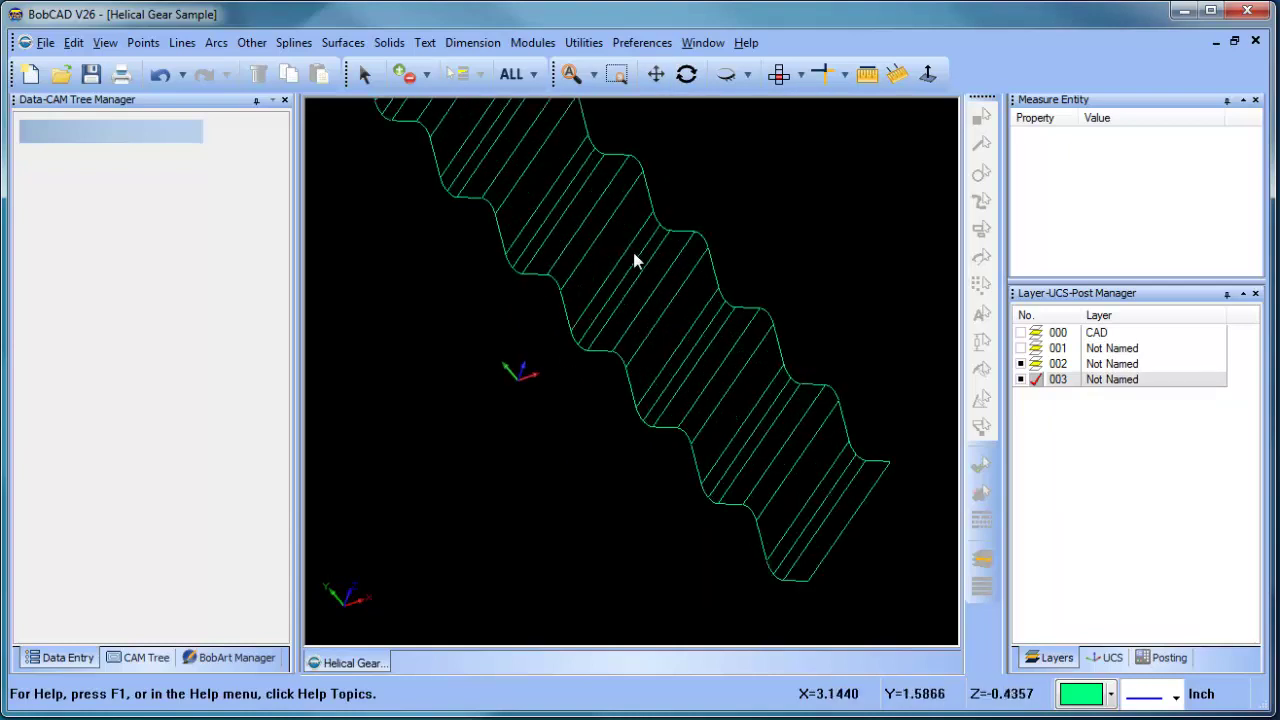
click(366, 76)
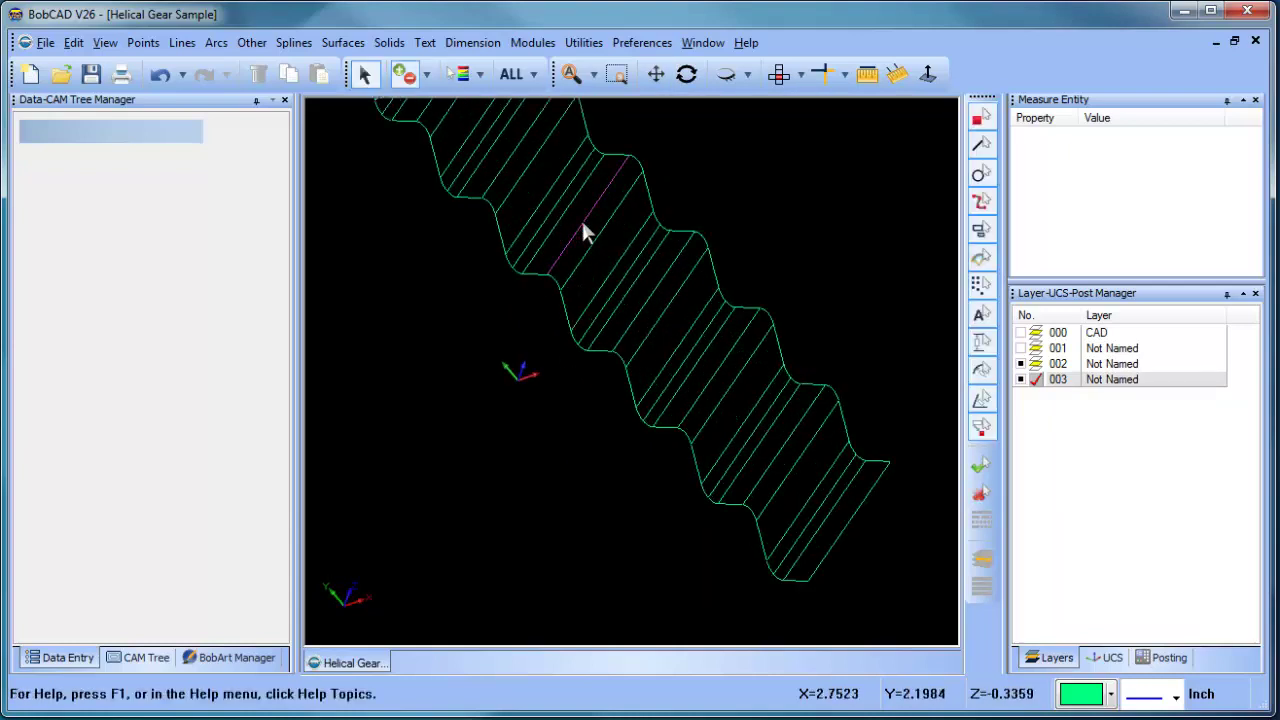
click(596, 285)
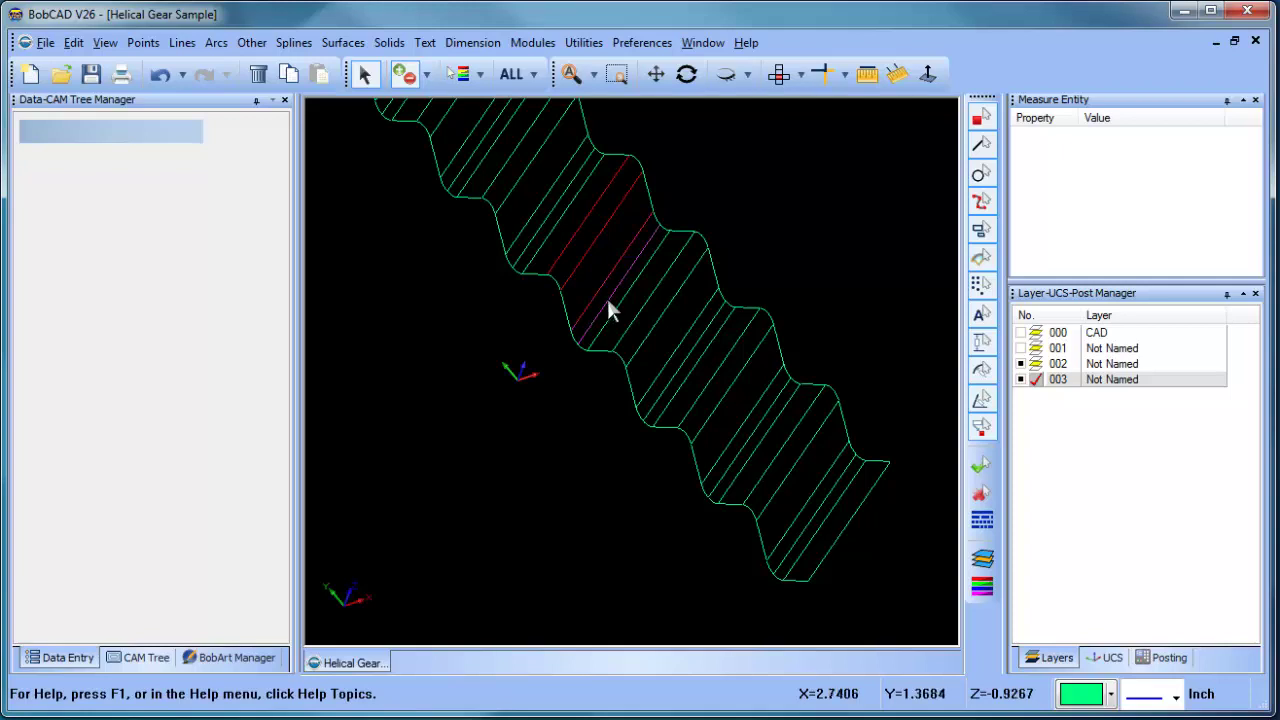
click(619, 304)
click(643, 324)
click(649, 330)
scroll(630, 374, up, 3)
Add the edge curves joining the selected diagonal lines at both ends of the tooth space to the selection
click(612, 350)
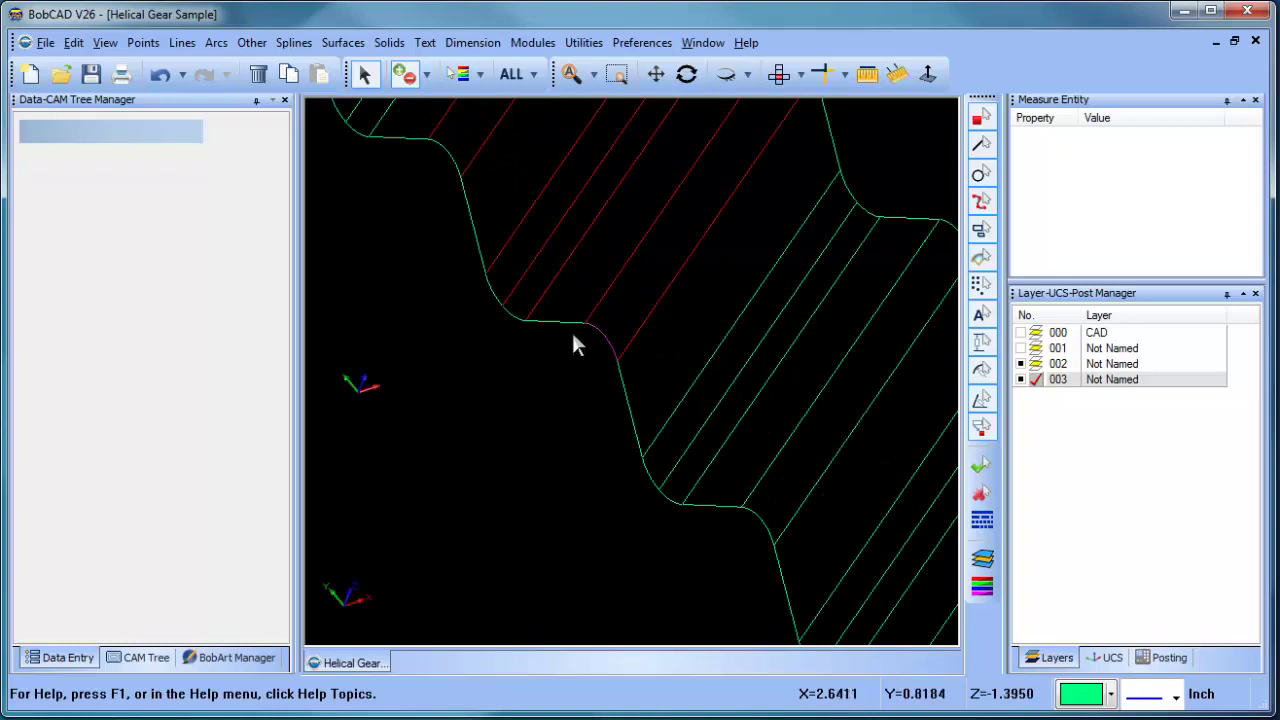
scroll(580, 346, down, 1)
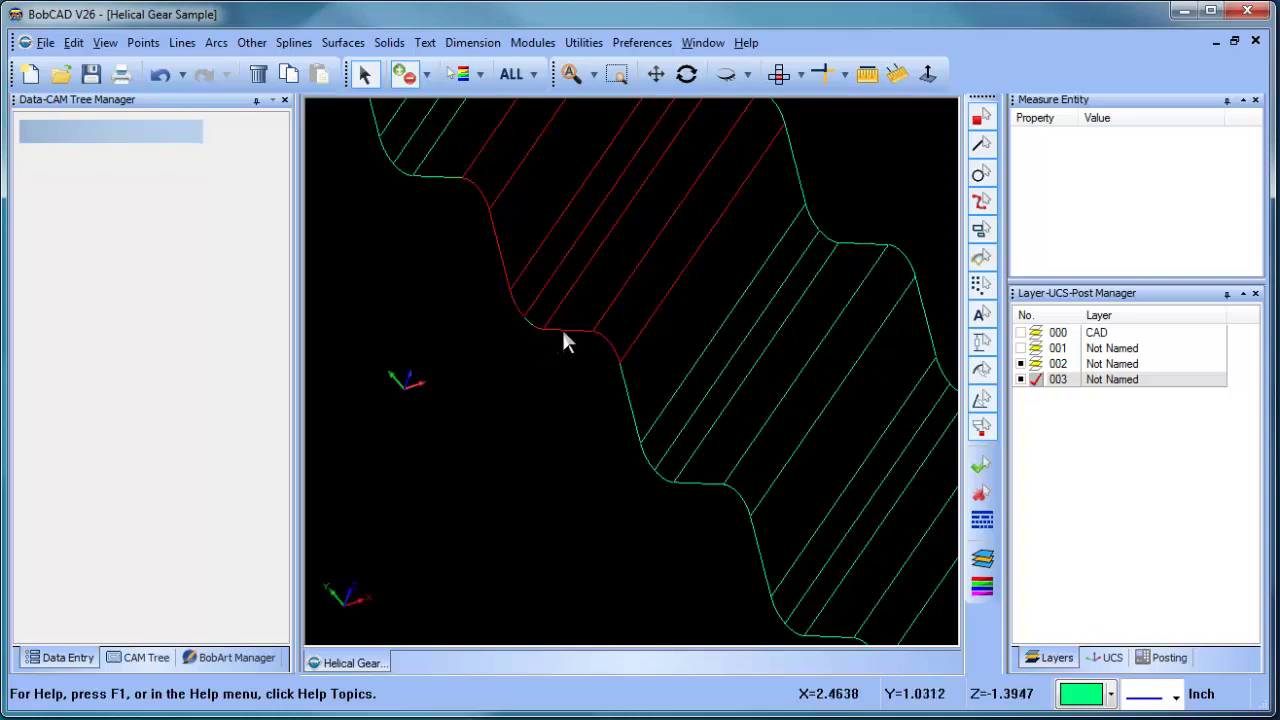
click(530, 323)
scroll(645, 345, down, 5)
middle_drag(709, 314, 694, 344)
scroll(689, 321, up, 4)
key(Escape)
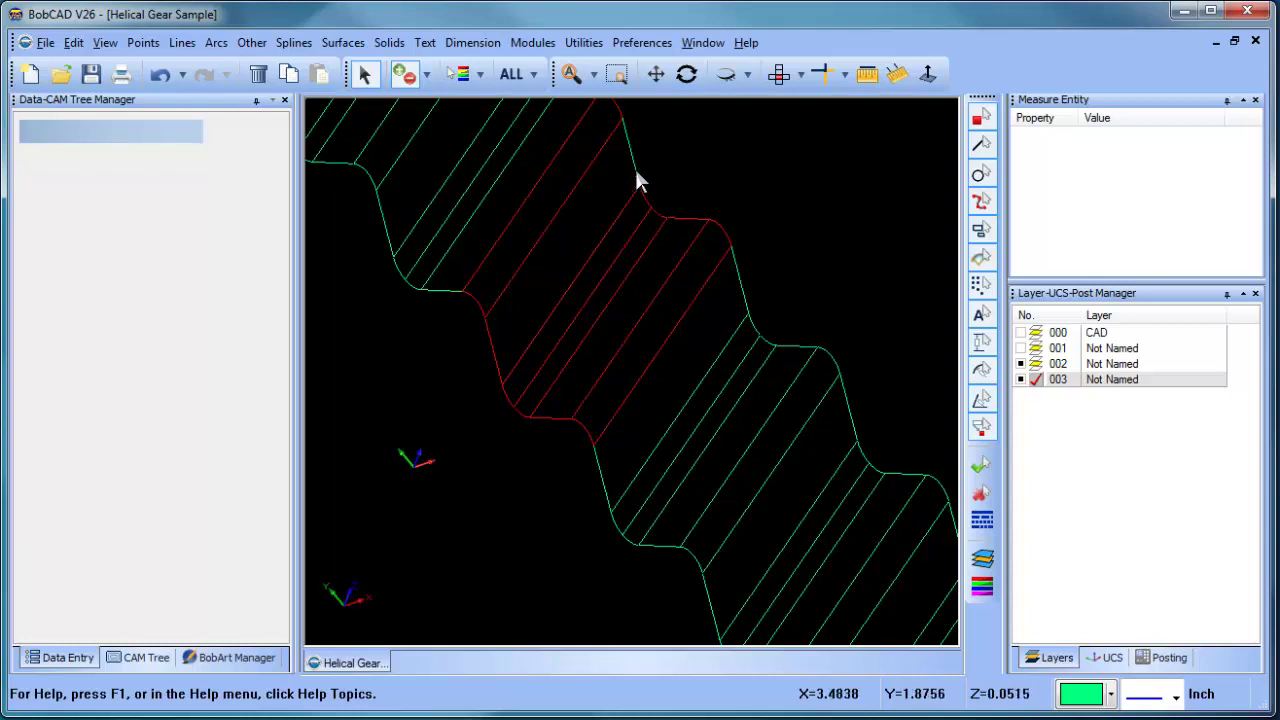
scroll(700, 200, down, 5)
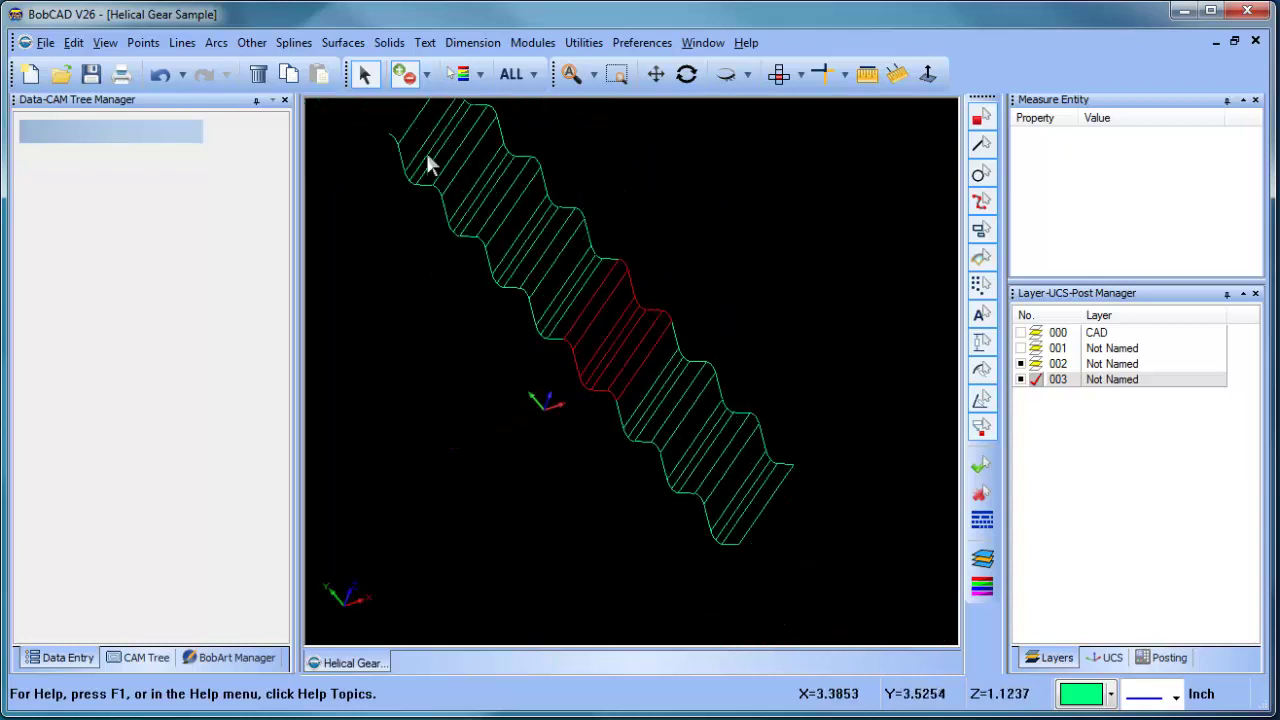
Change the color of the selected tooth space geometry to dark yellow
right_click(714, 278)
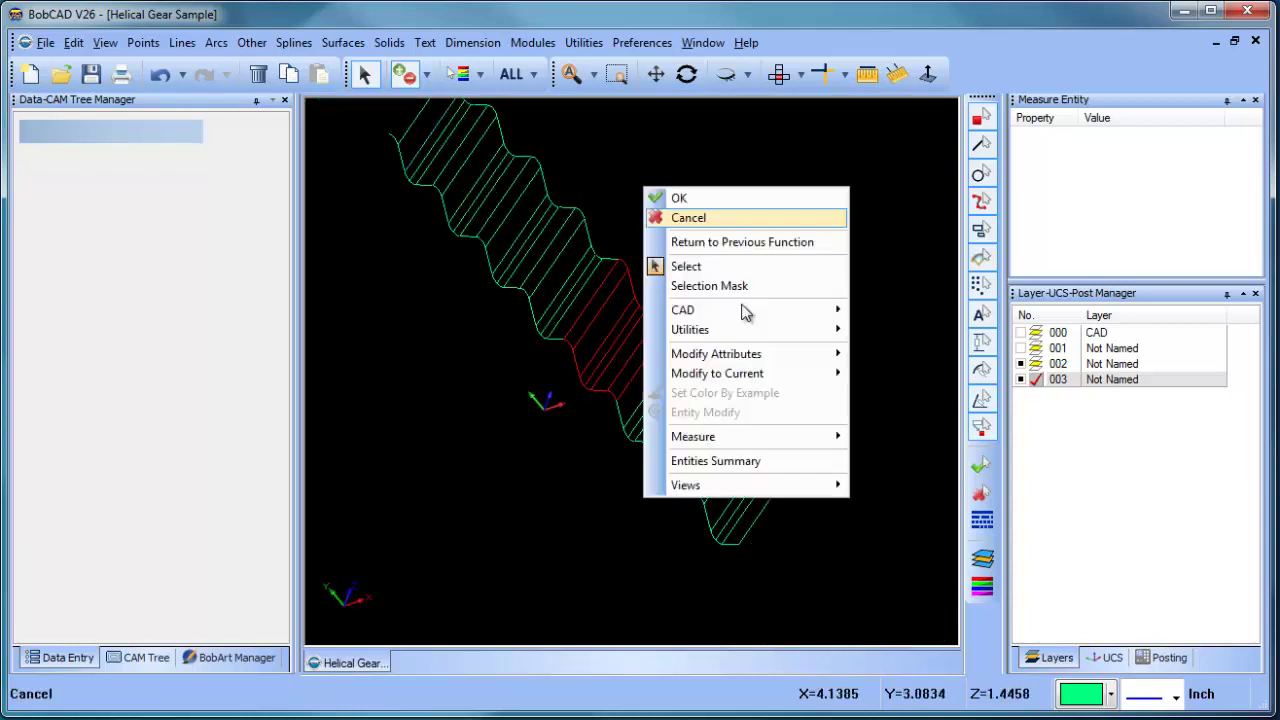
mouse_move(797, 363)
click(886, 354)
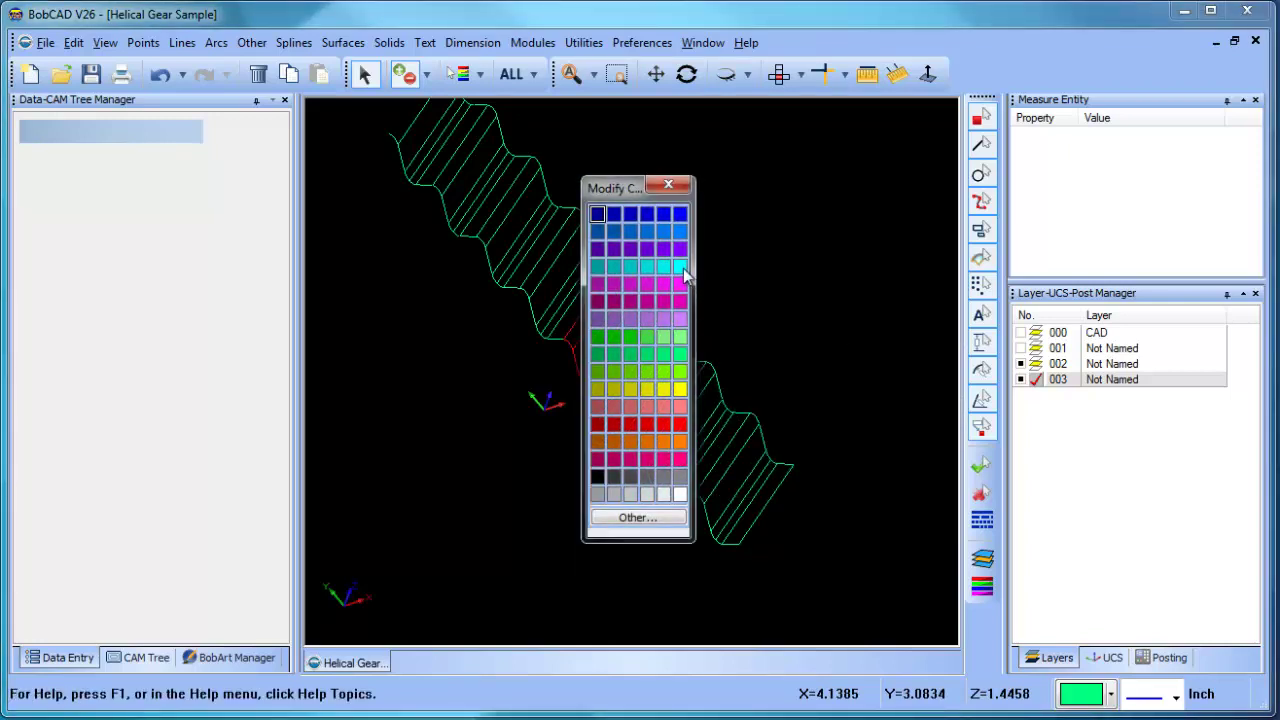
click(642, 399)
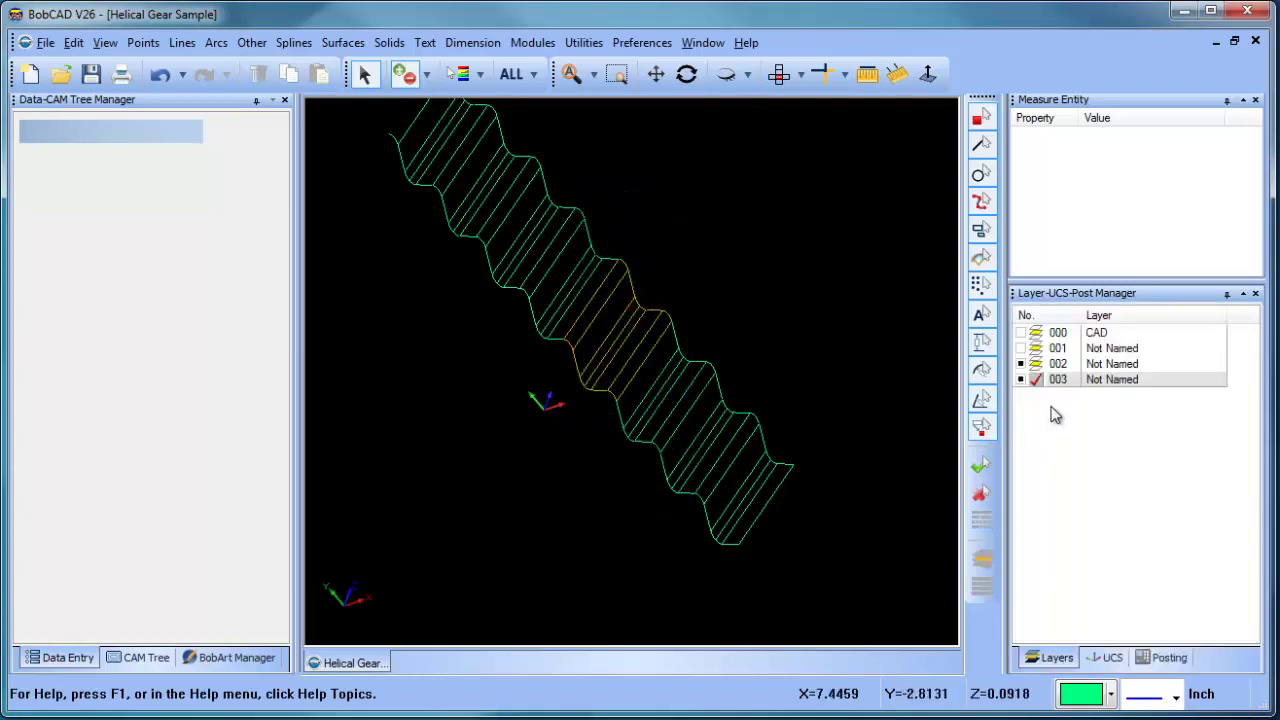
Select all dark yellow entities by color and move them to layer 3
click(1022, 364)
click(1021, 364)
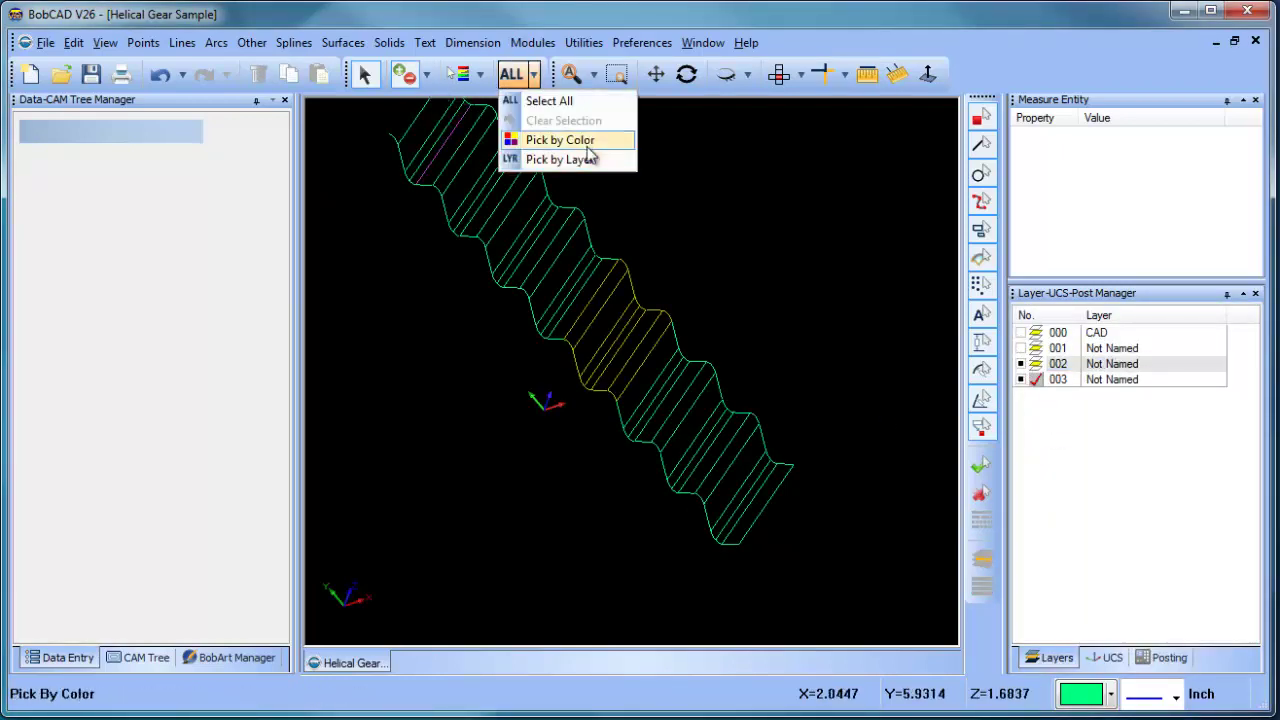
click(560, 137)
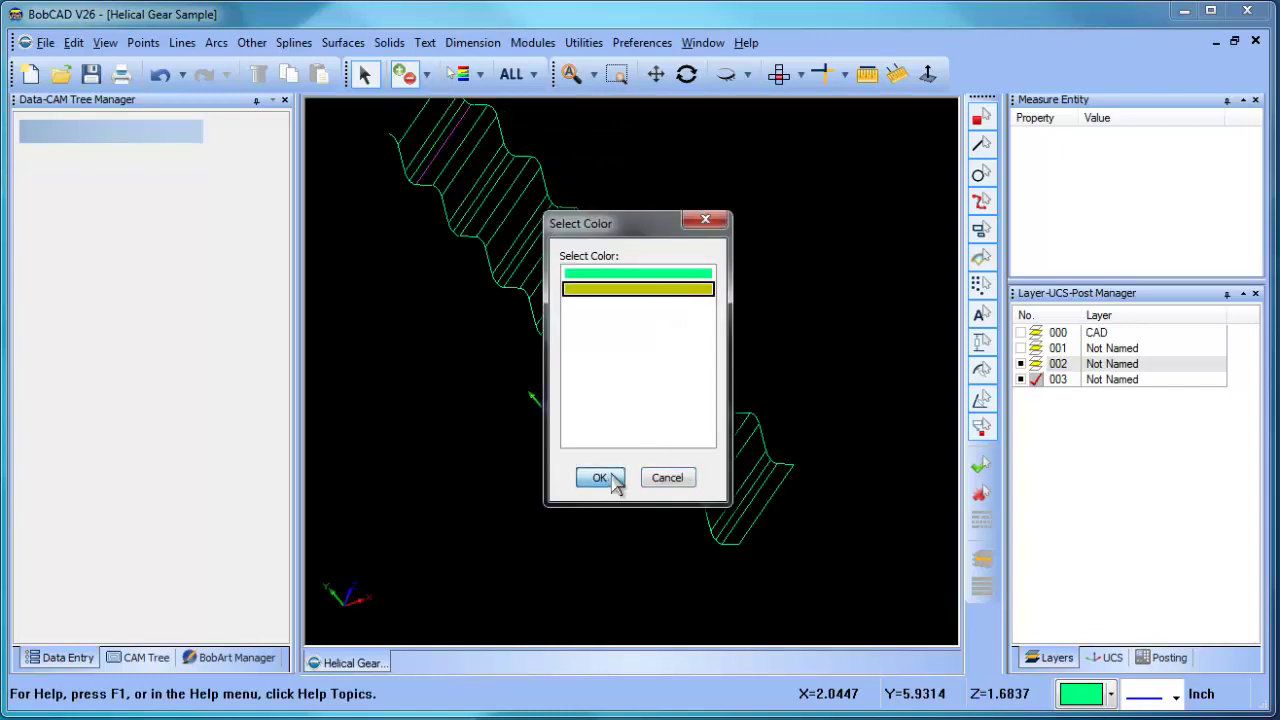
click(599, 477)
right_click(724, 262)
mouse_move(860, 430)
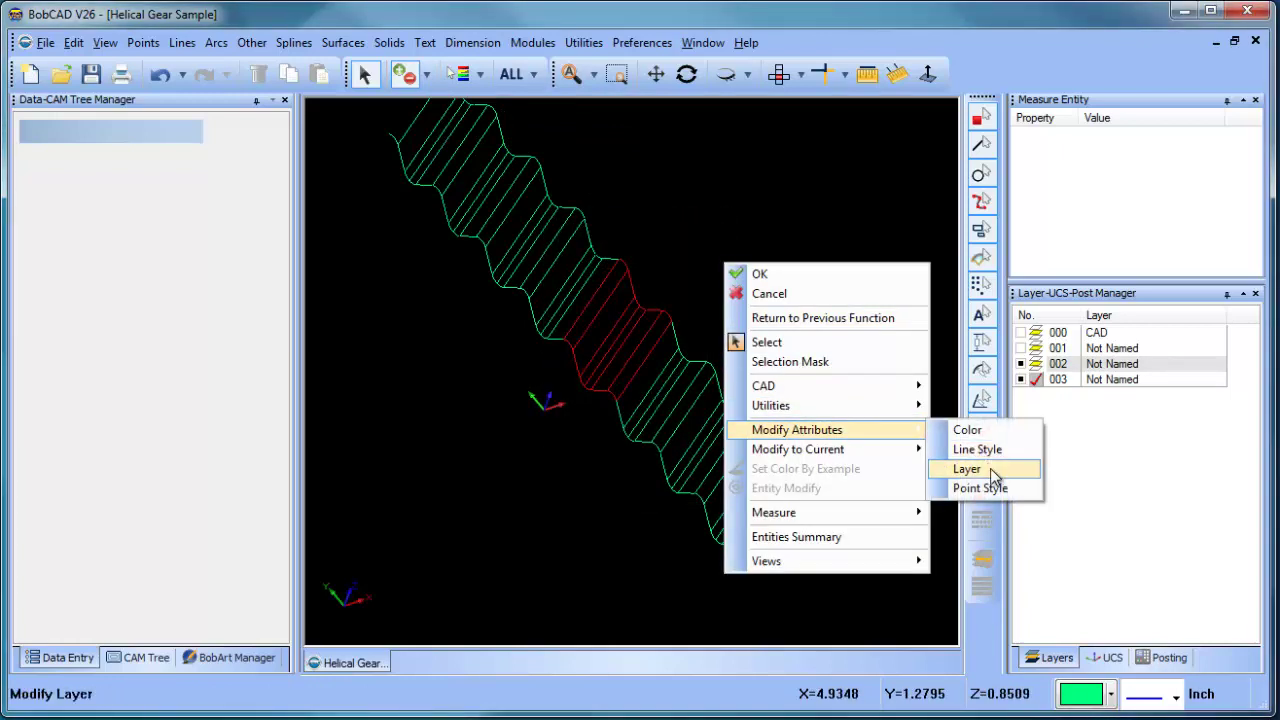
click(985, 470)
click(636, 317)
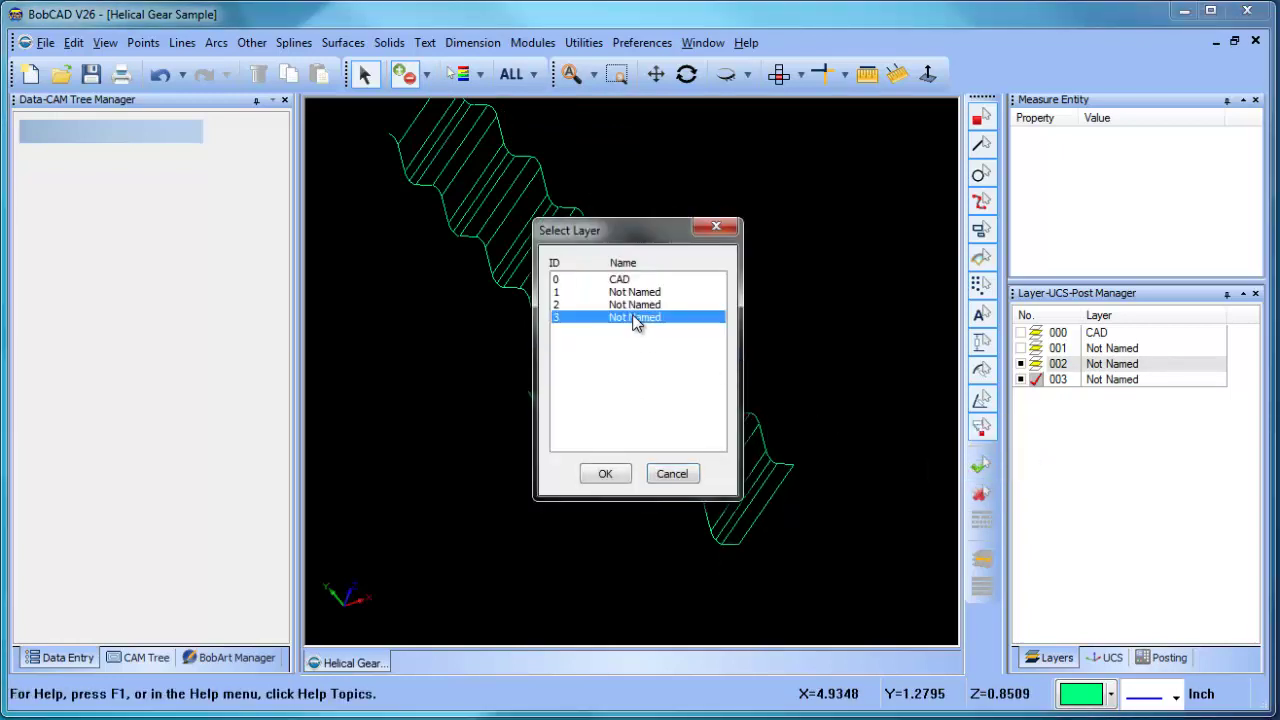
click(605, 473)
Keep layer 003 active, hide layer 002, and cancel the selection mode
double_click(1020, 364)
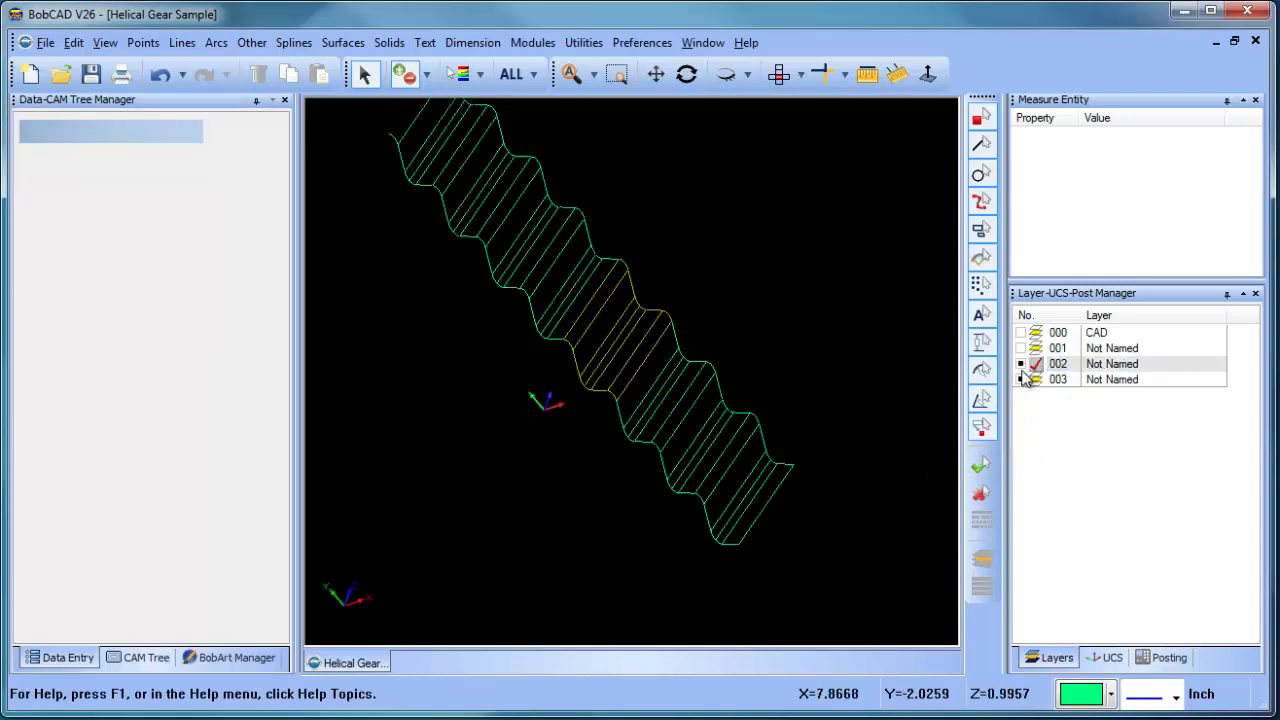
double_click(1035, 382)
click(1021, 364)
right_click(754, 239)
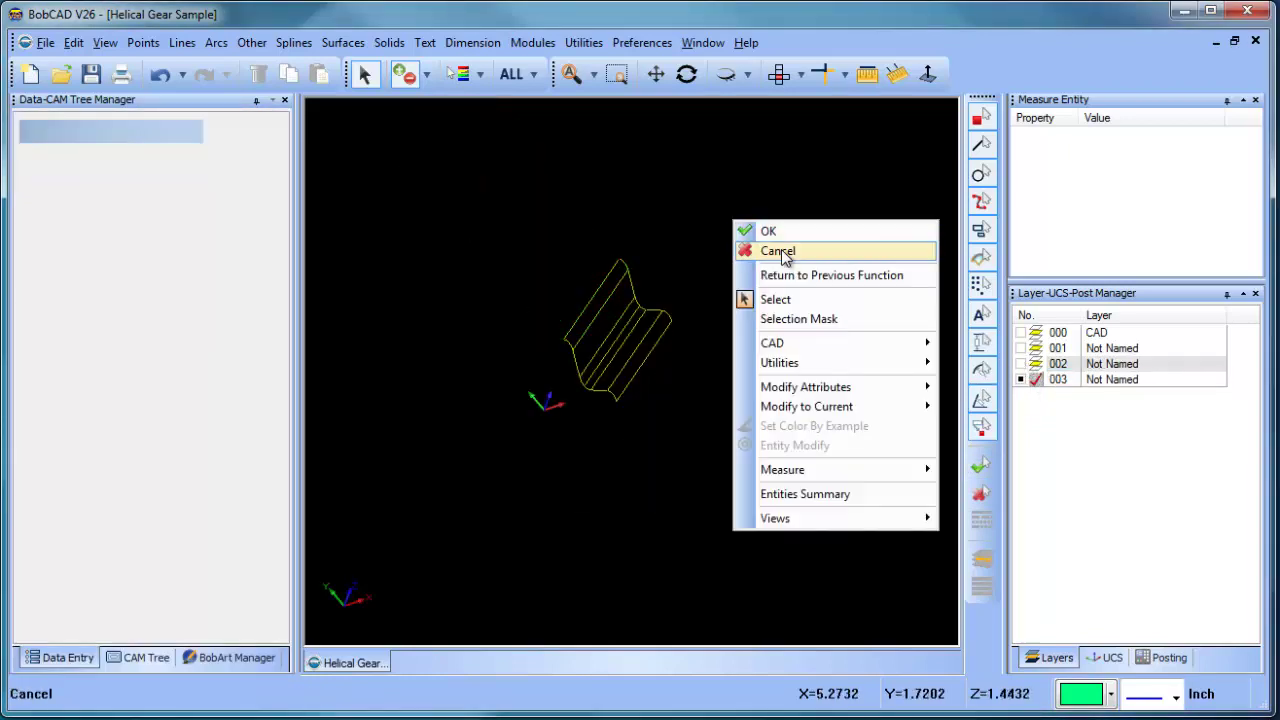
click(777, 251)
Delete the interior diagonal lines of the yellow tooth space, keeping its two end profiles and two outer boundary lines
click(785, 72)
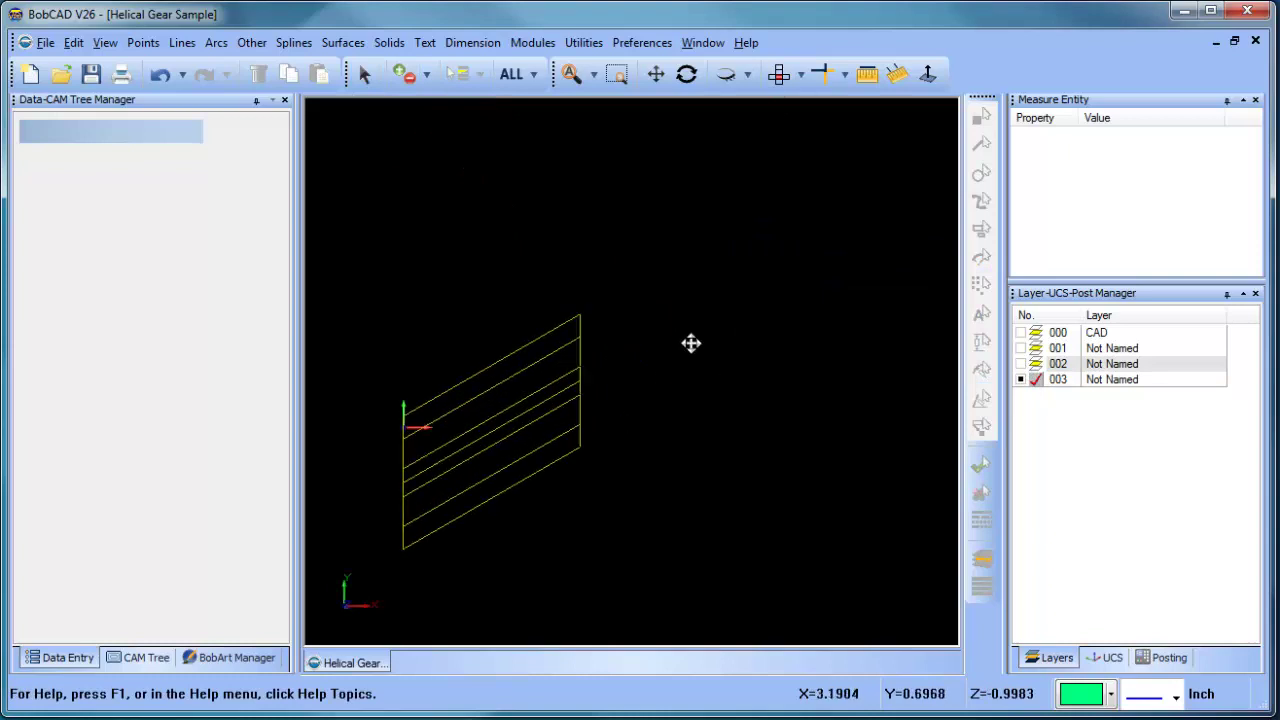
drag(559, 233, 588, 331)
key(Delete)
drag(699, 352, 650, 281)
middle_drag(683, 284, 680, 345)
scroll(668, 335, up, 1)
Add a new active layer 004 and set the current drawing color to blue
right_click(1060, 382)
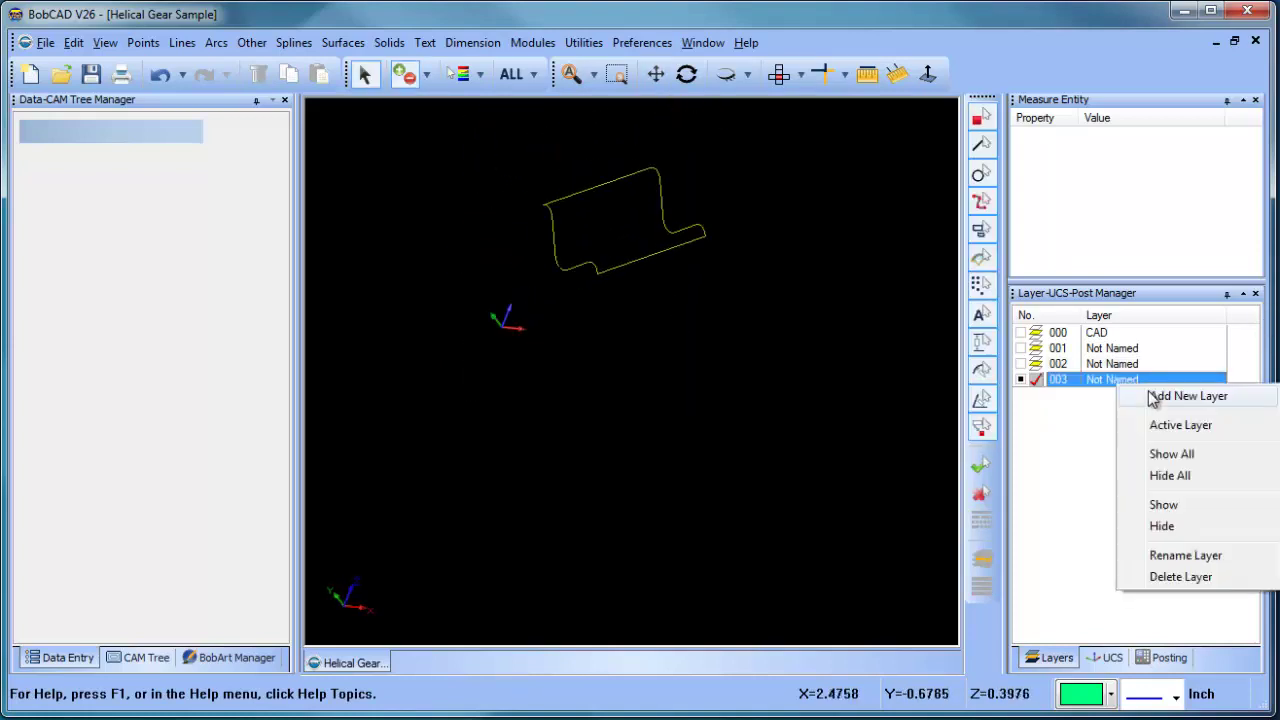
click(1080, 394)
click(1111, 694)
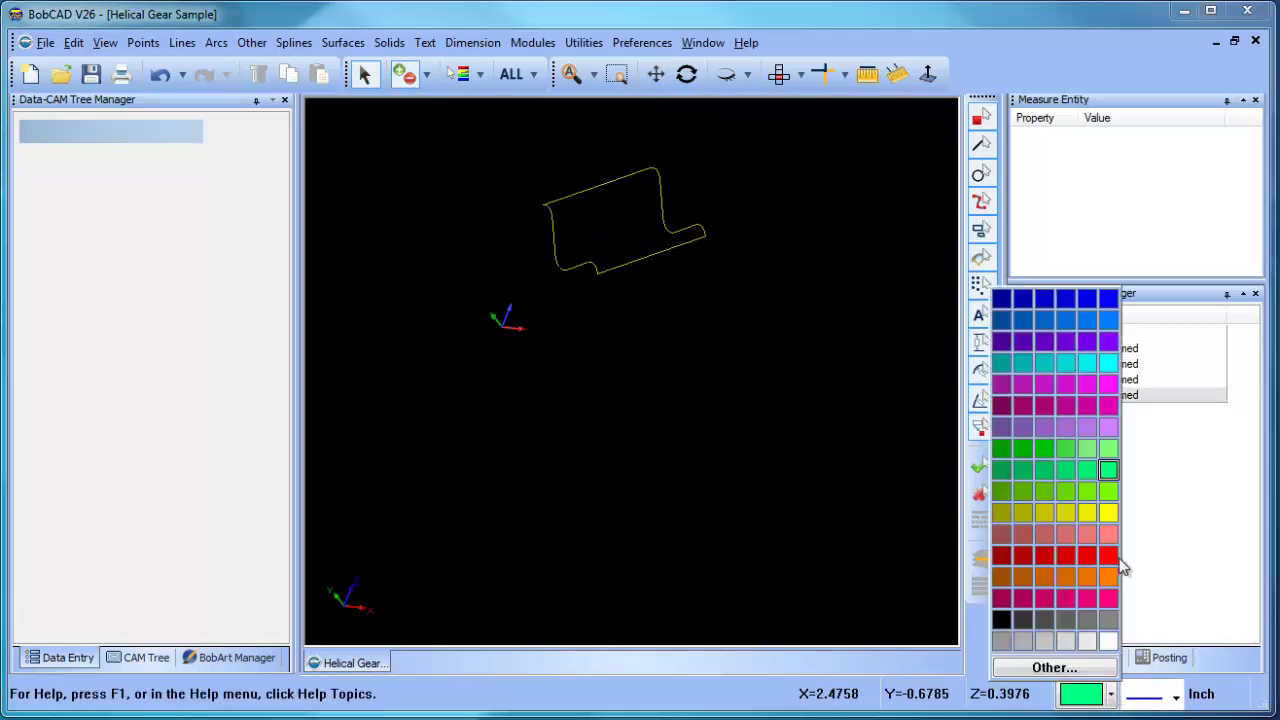
click(1108, 320)
Start a Skin surface and chain both curved end profiles as cross sections, each running from its lower to its upper corner
middle_drag(614, 384, 714, 460)
scroll(602, 237, up, 4)
click(343, 42)
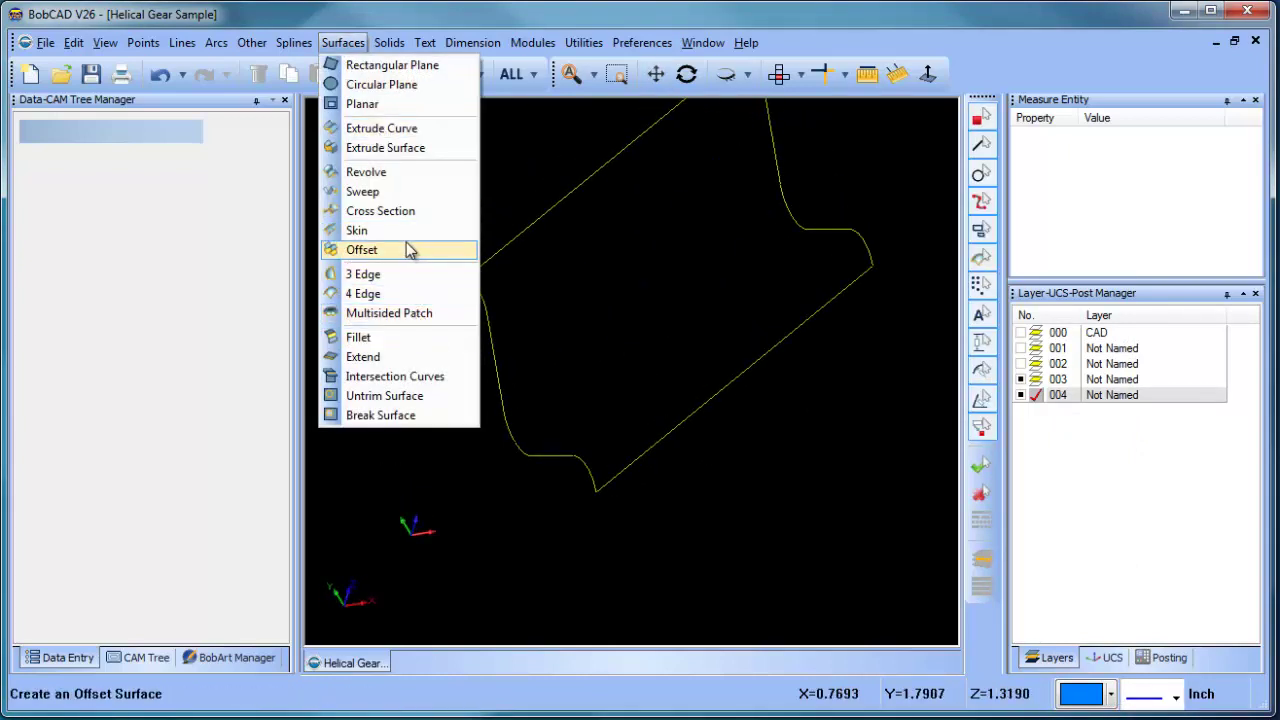
click(405, 231)
click(591, 472)
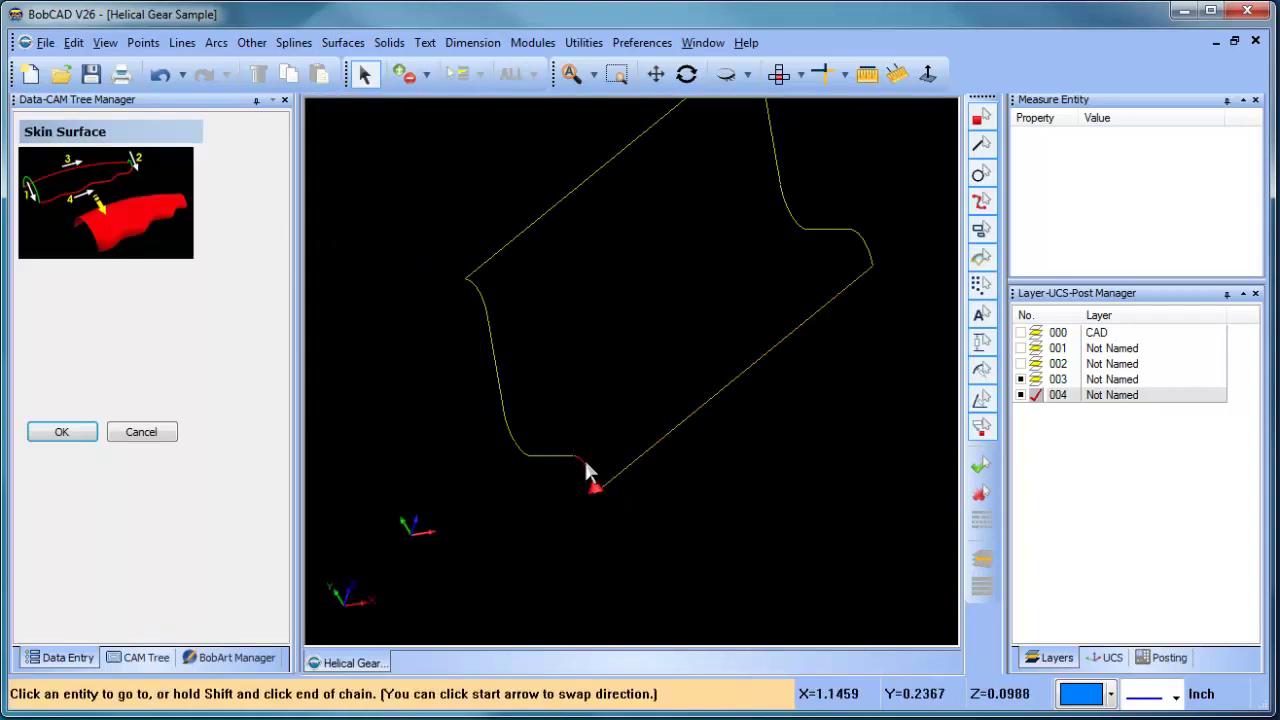
click(476, 283)
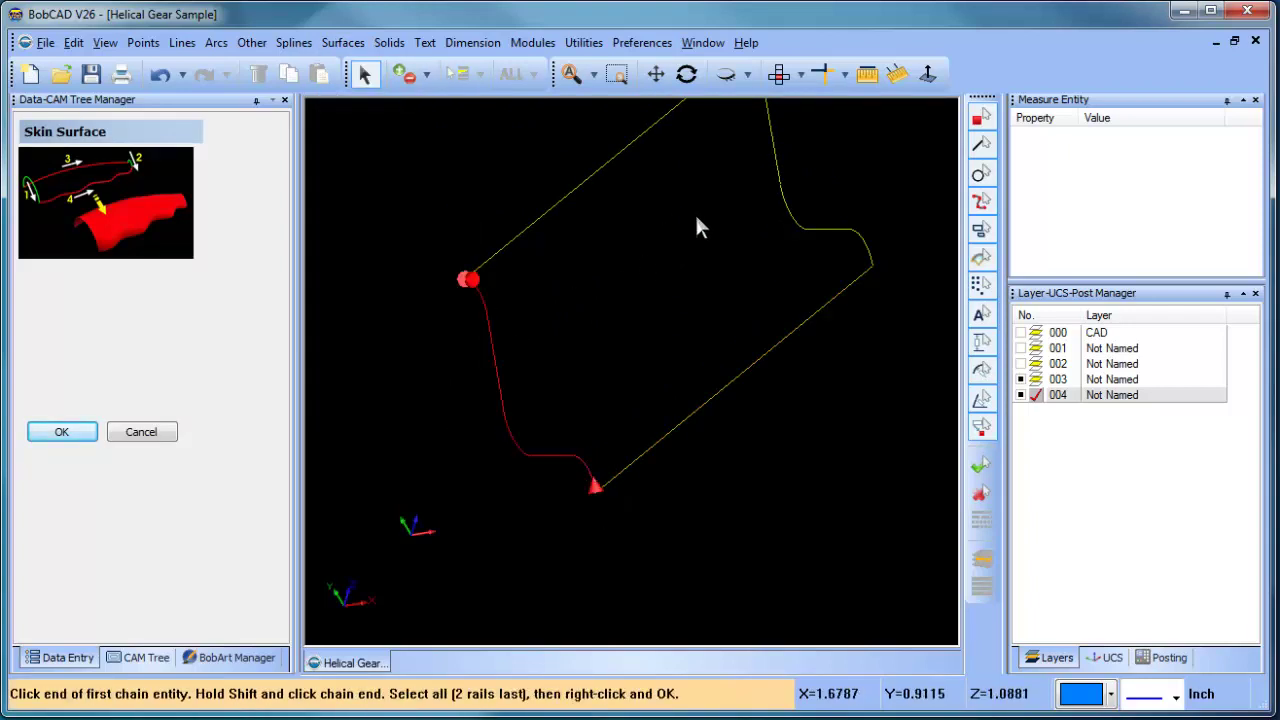
click(821, 264)
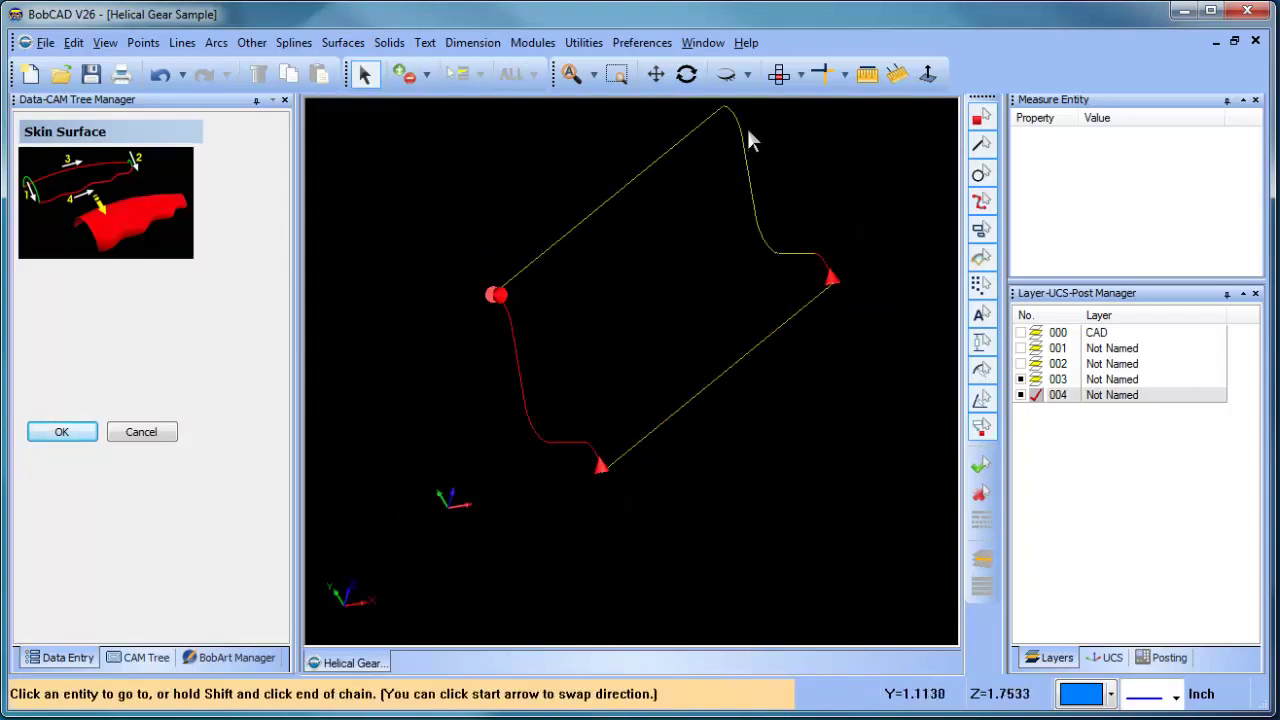
click(733, 110)
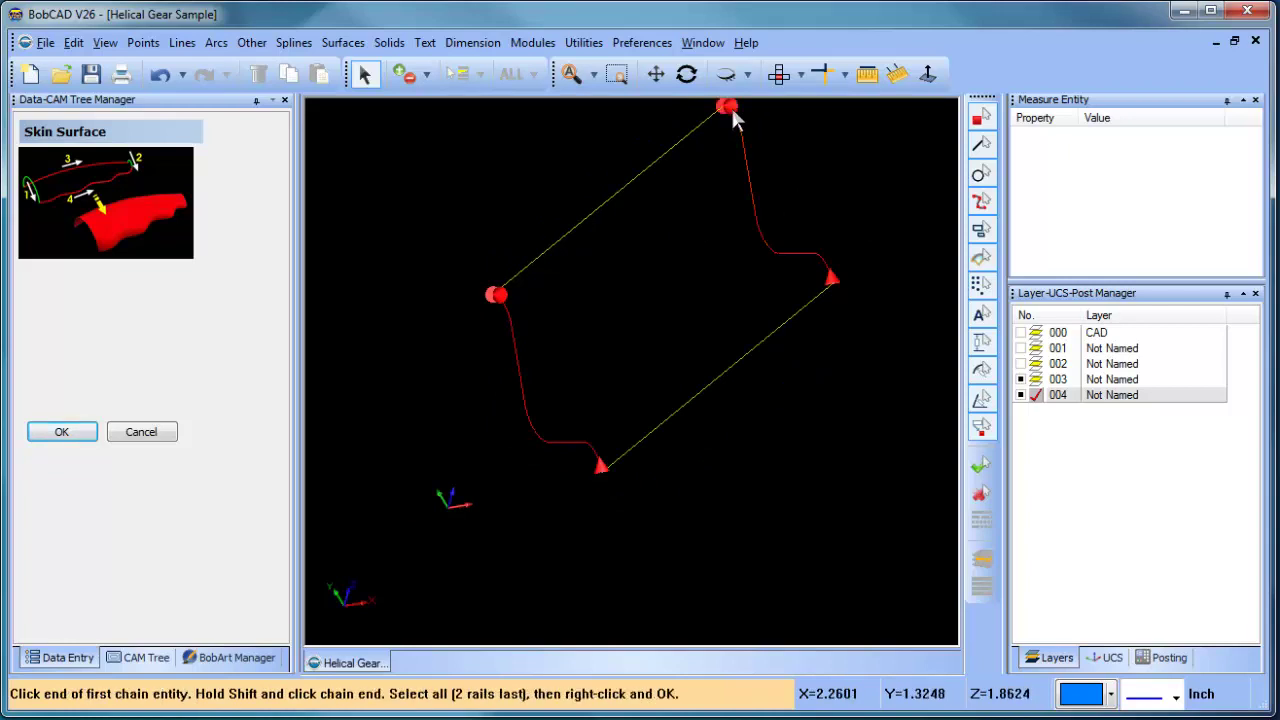
Pick the two straight boundary lines as rails, create the skin surface, and close the command
click(806, 316)
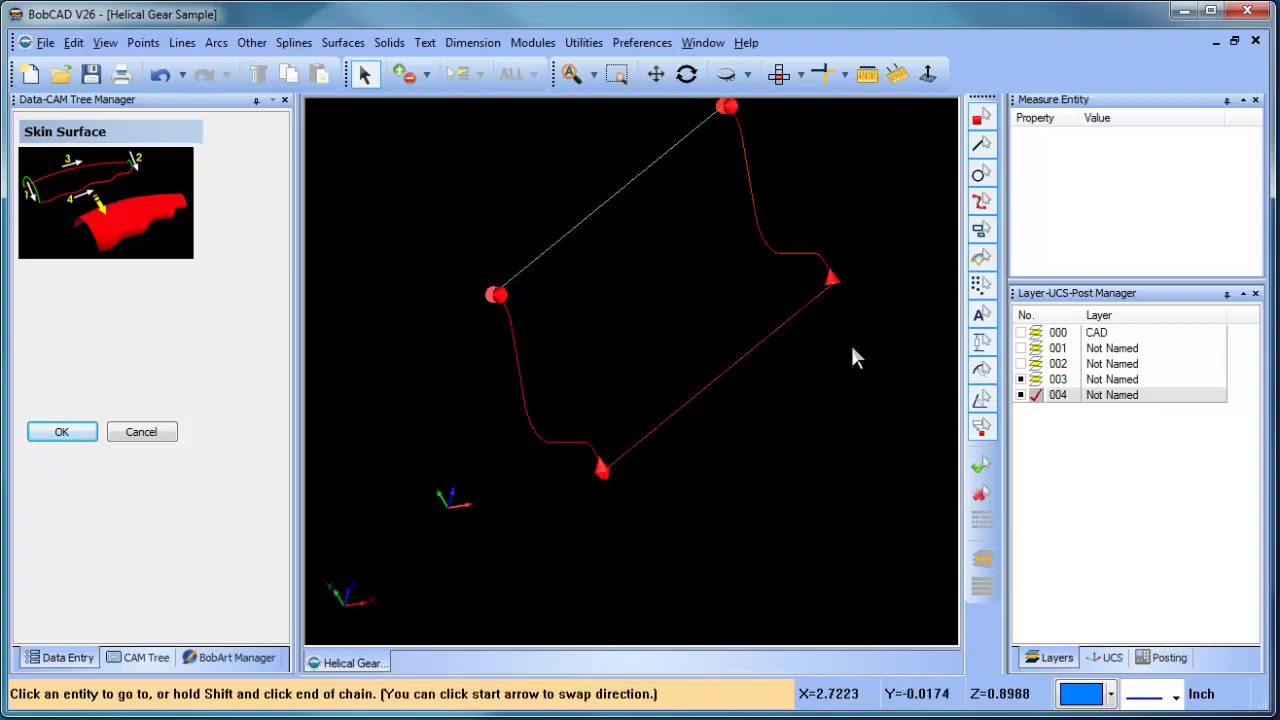
click(690, 135)
right_click(557, 175)
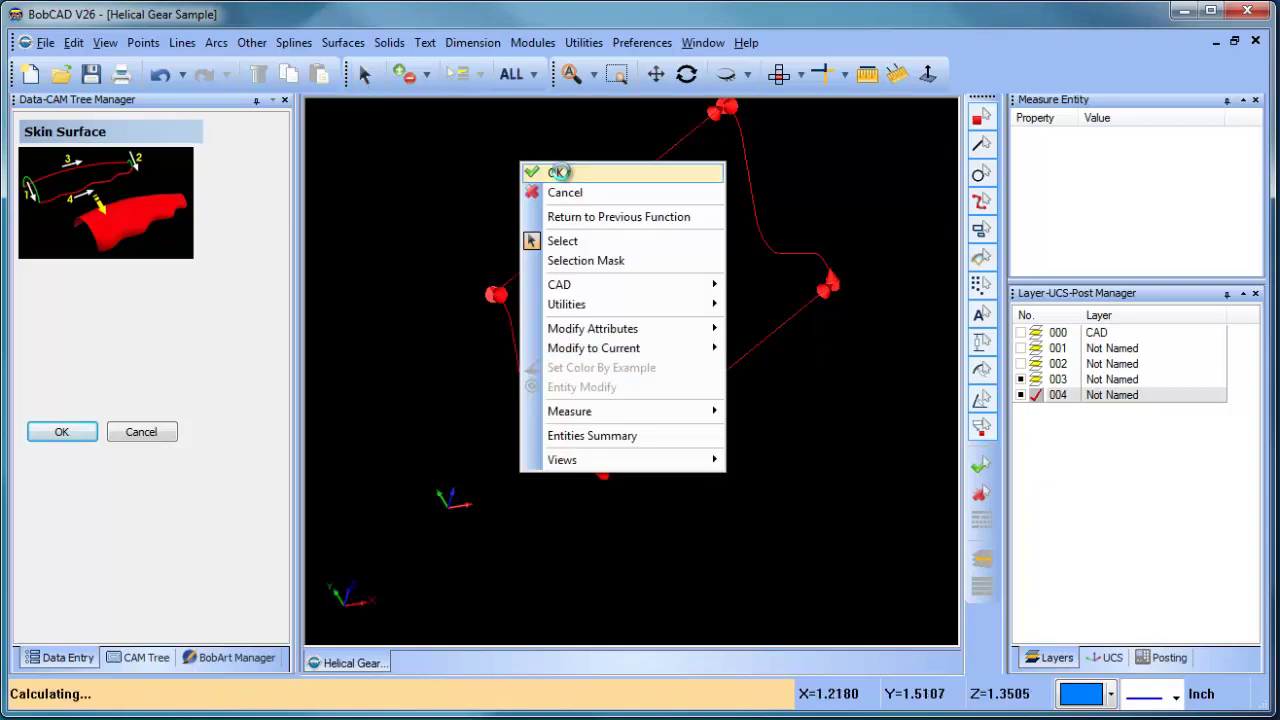
click(557, 172)
middle_drag(744, 263, 788, 191)
right_click(788, 191)
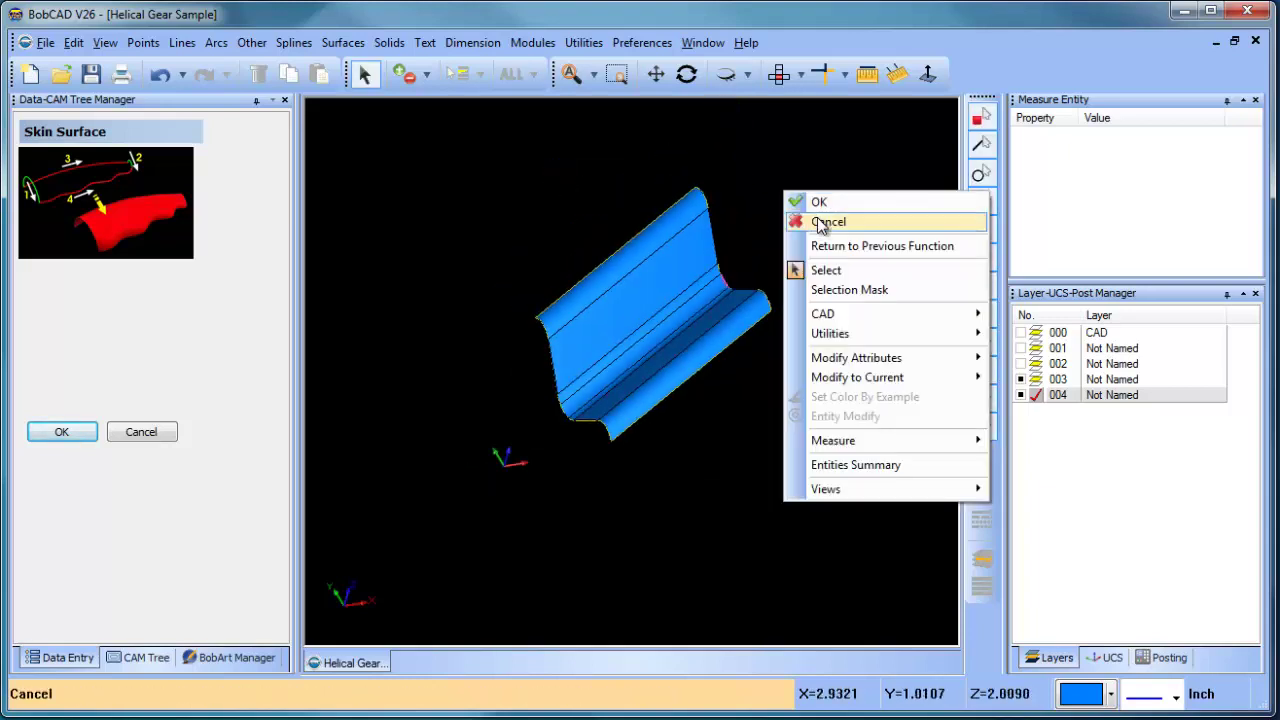
click(825, 220)
Hide layer 003 and show layer 002 to view the blue surface within the unwrapped tooth pattern
middle_drag(748, 463, 808, 432)
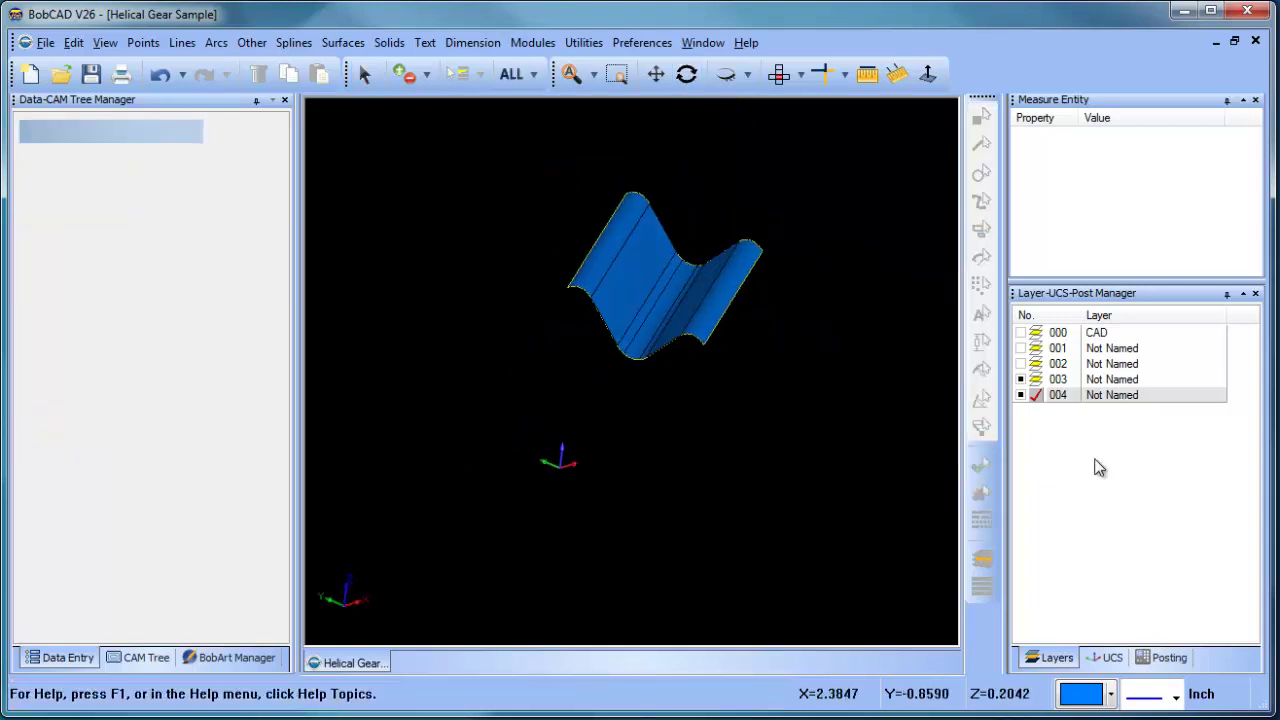
click(1022, 380)
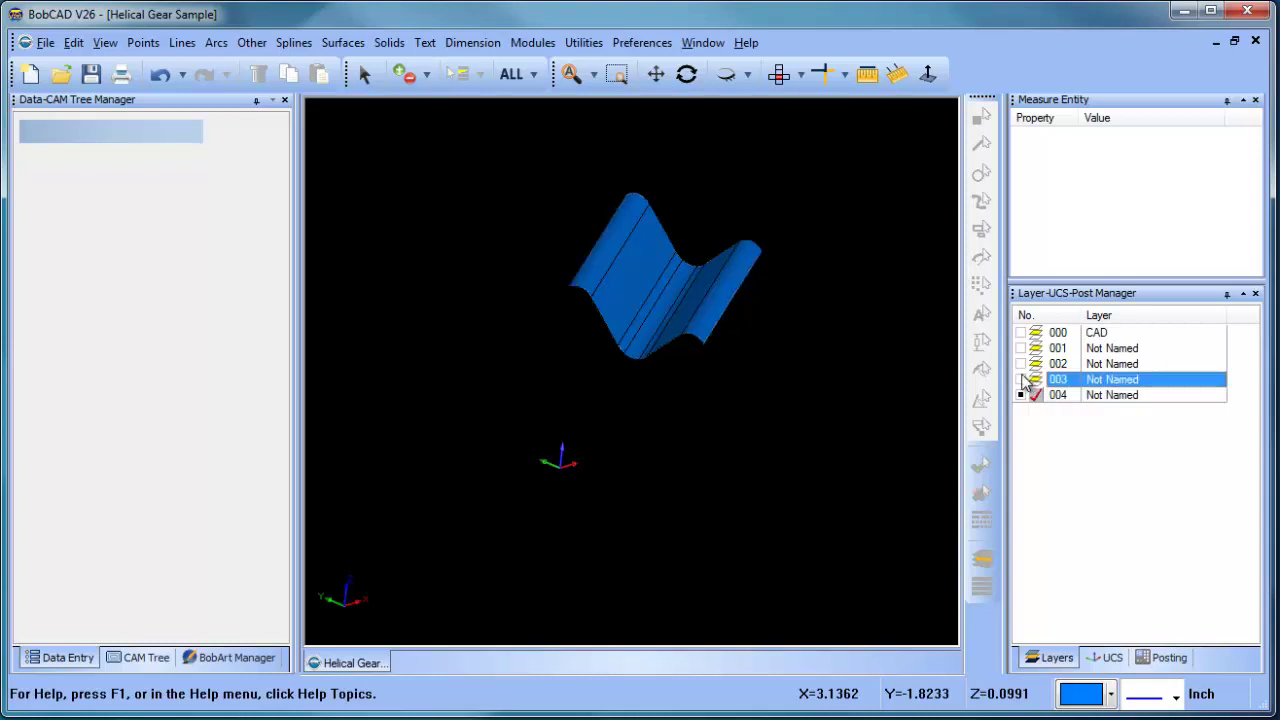
click(1021, 364)
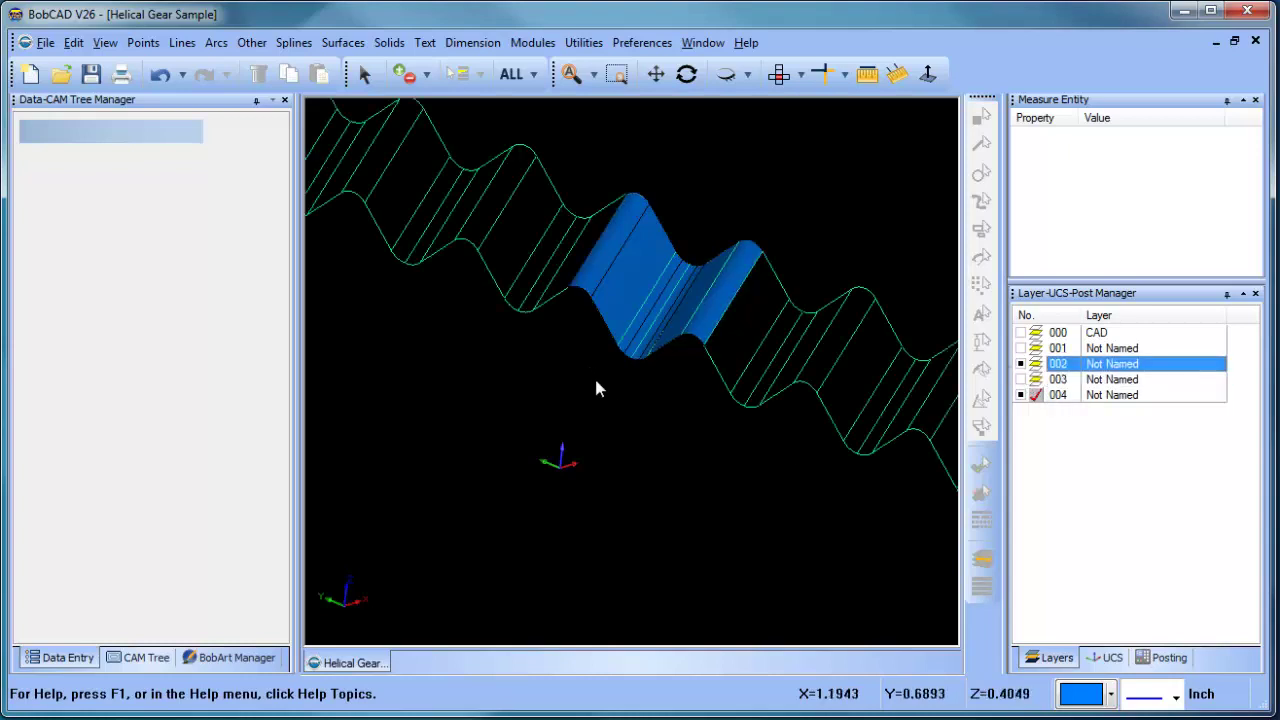
scroll(597, 377, down, 2)
middle_drag(659, 438, 672, 470)
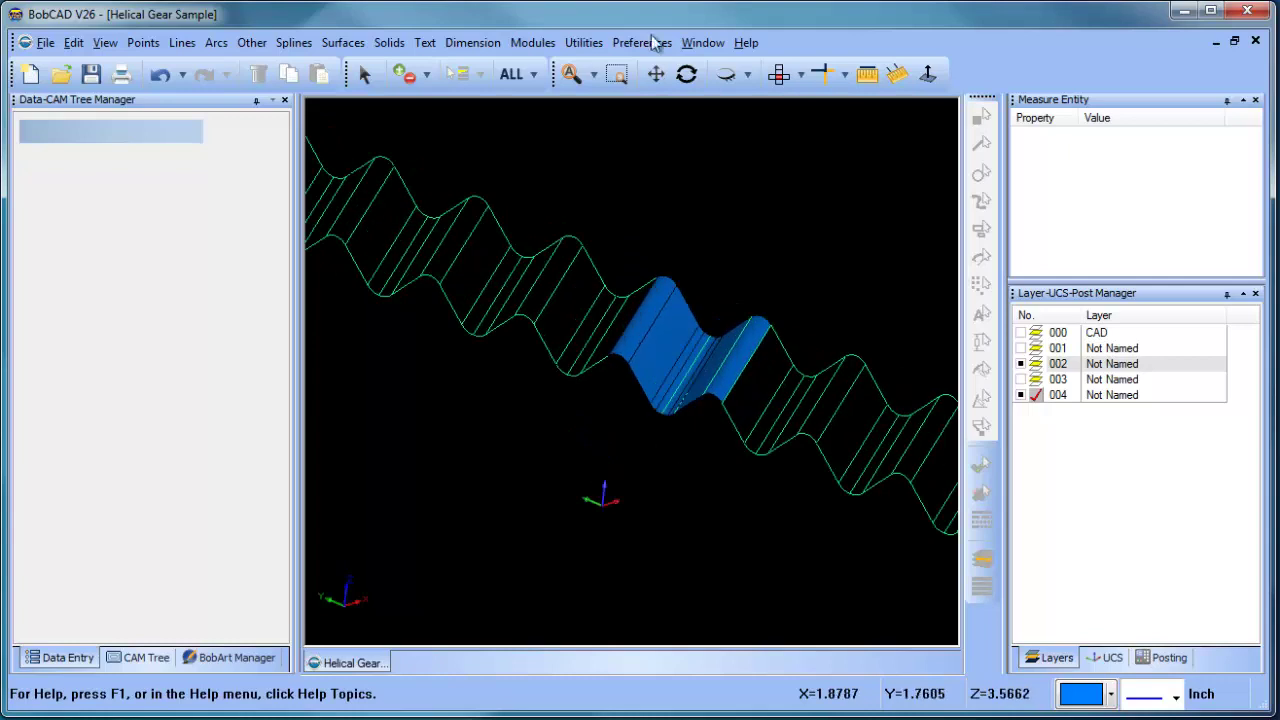
Turn on the Translate command's Copy option with 1 copy, select the blue tooth-space surface, and leave the command
click(582, 43)
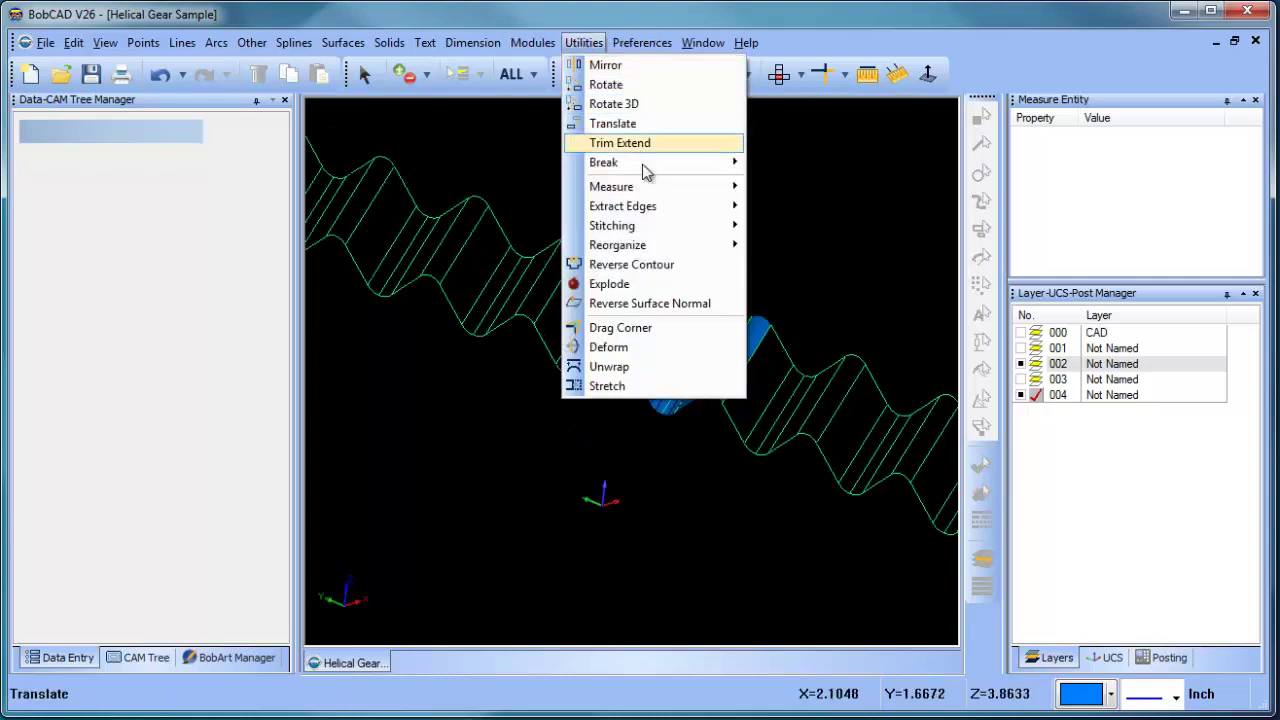
click(660, 124)
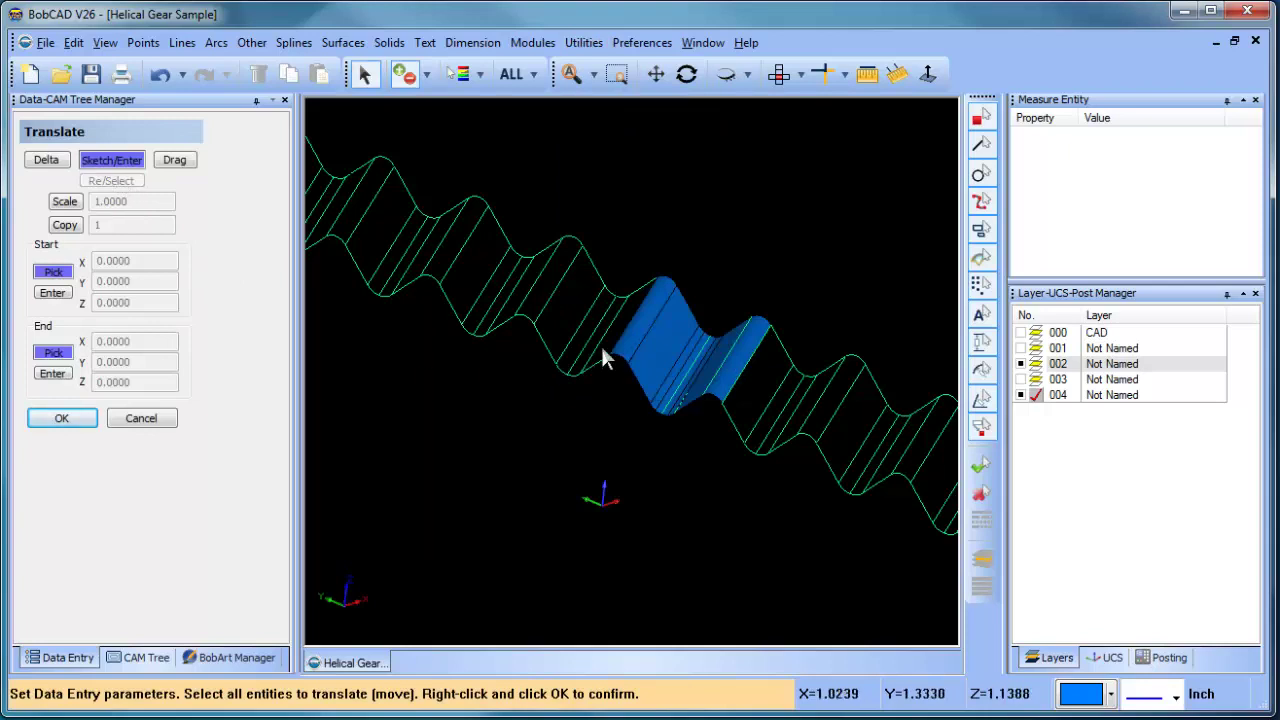
click(66, 225)
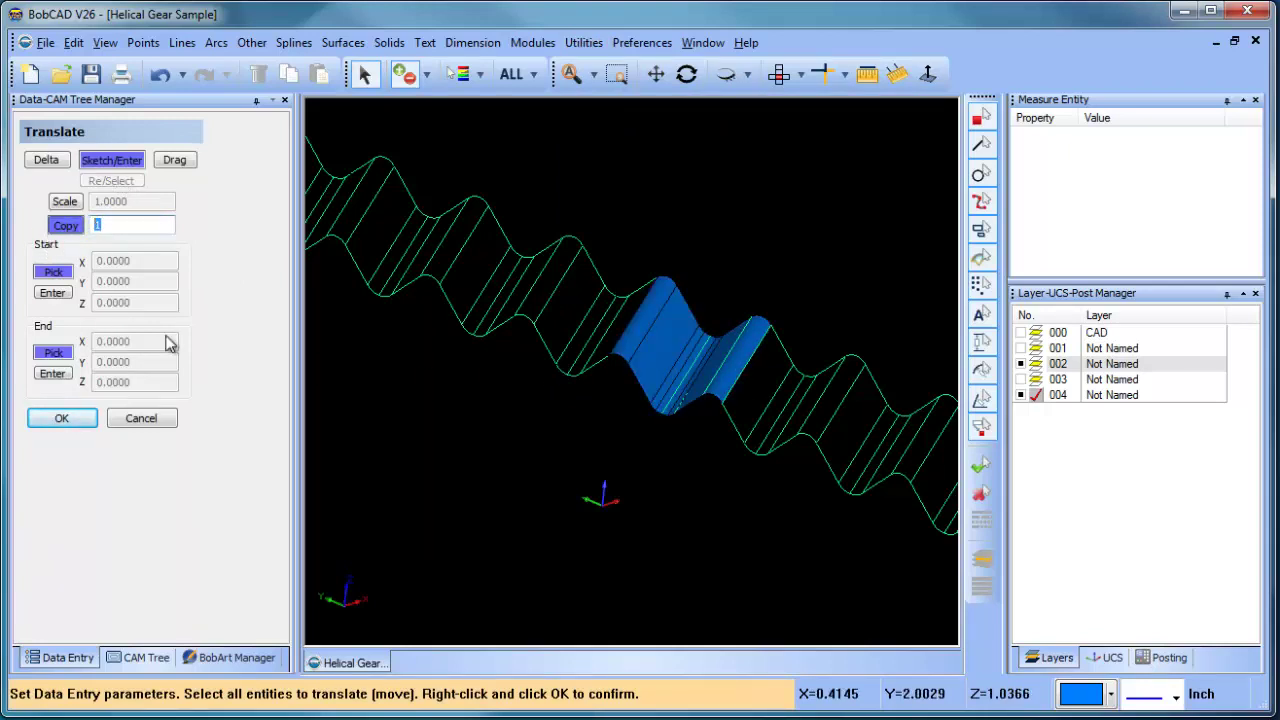
click(652, 354)
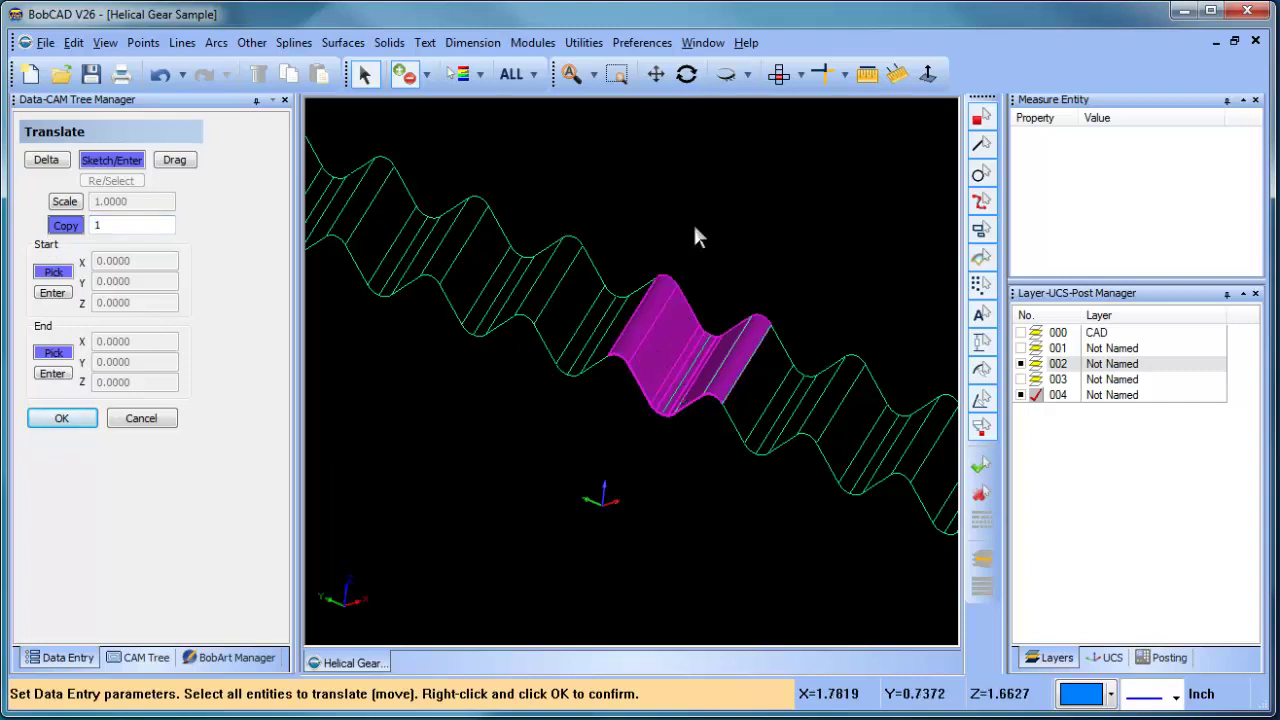
right_click(803, 271)
click(763, 246)
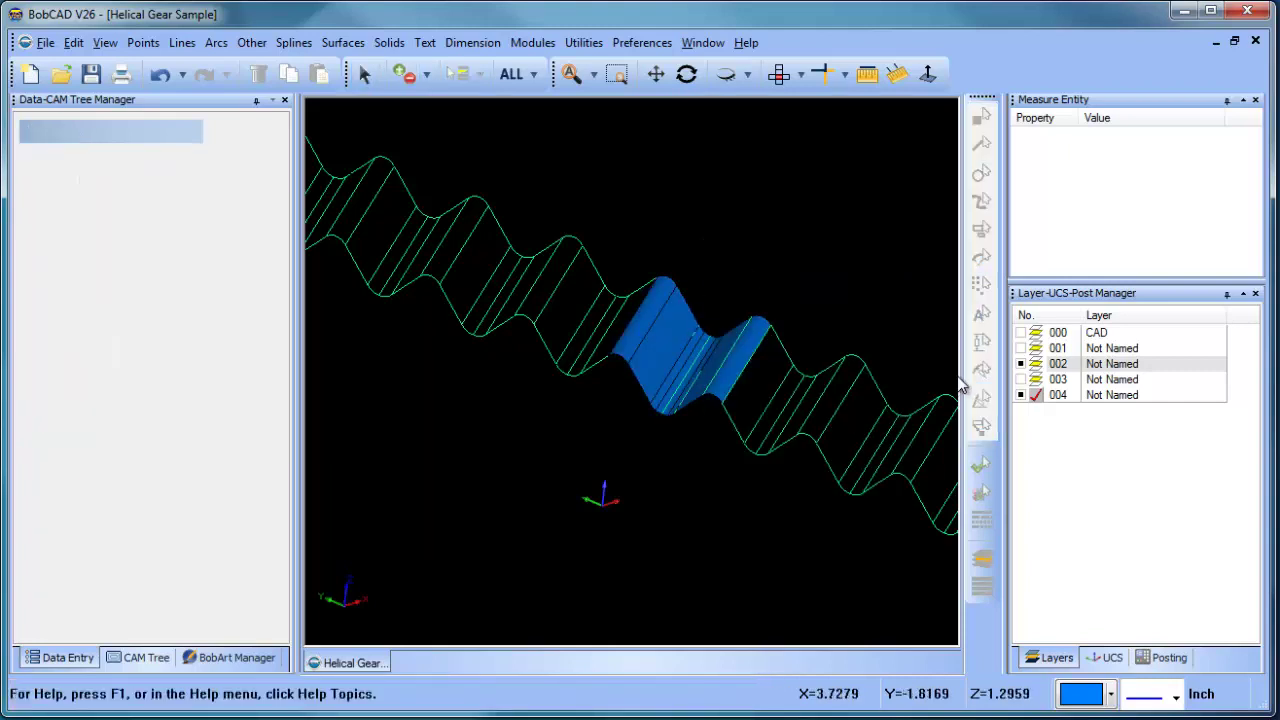
Hide layer 002 and unstitch the blue tooth-space surface into individual faces with the Stitching utilities
click(1020, 364)
click(1035, 394)
click(1020, 364)
click(583, 42)
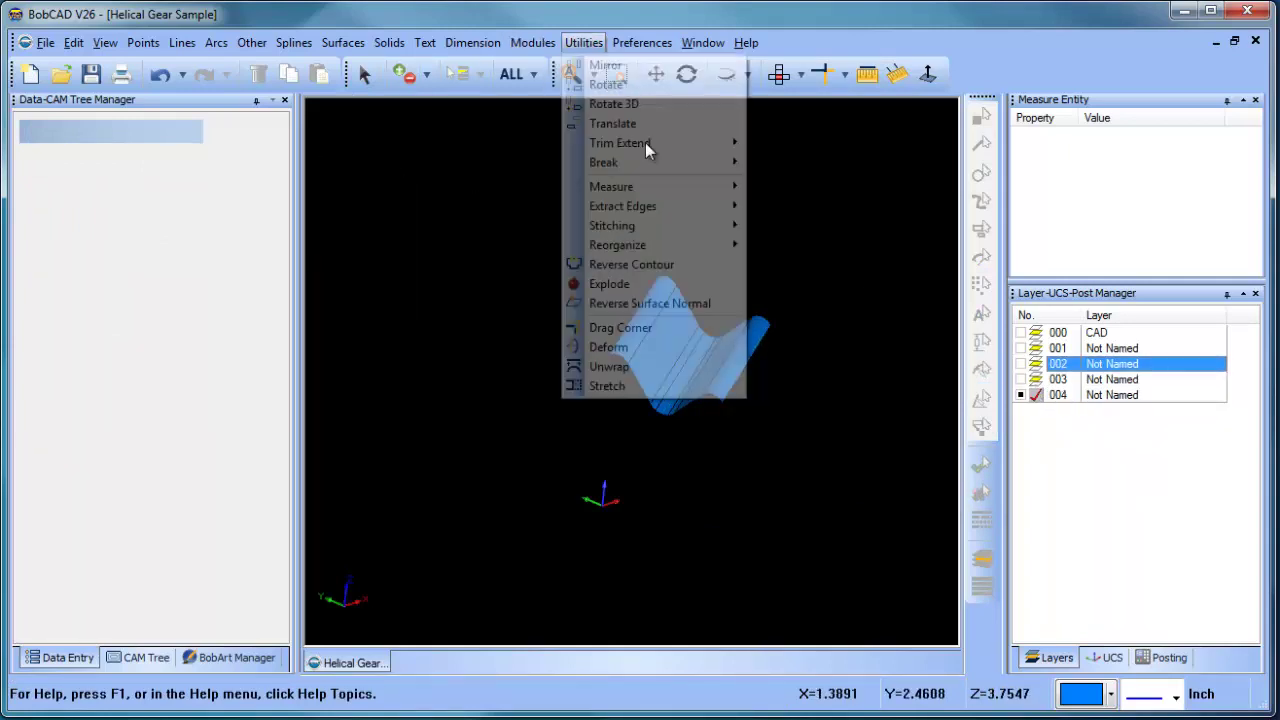
mouse_move(698, 228)
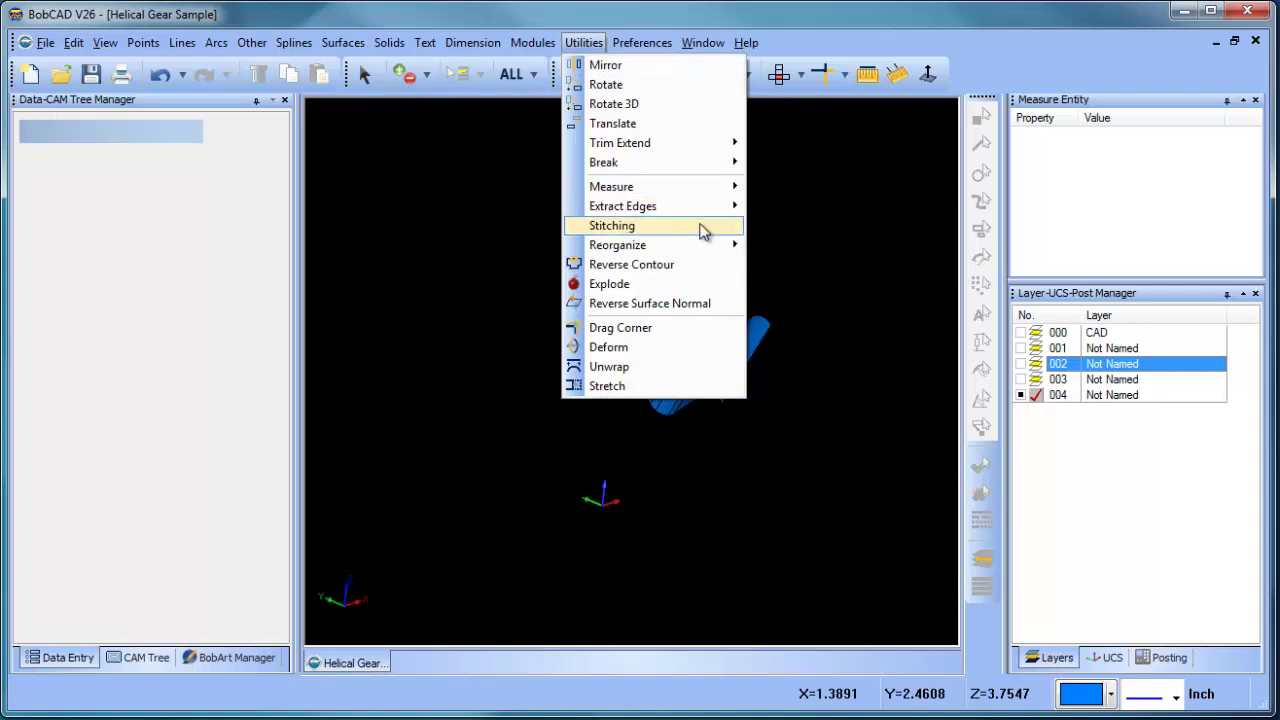
click(840, 245)
click(700, 343)
right_click(742, 238)
click(792, 273)
right_click(740, 258)
click(790, 268)
Show layer 002, start a Translate with 1 copy, and select all blue faces except the crest farthest along positive X
click(1021, 364)
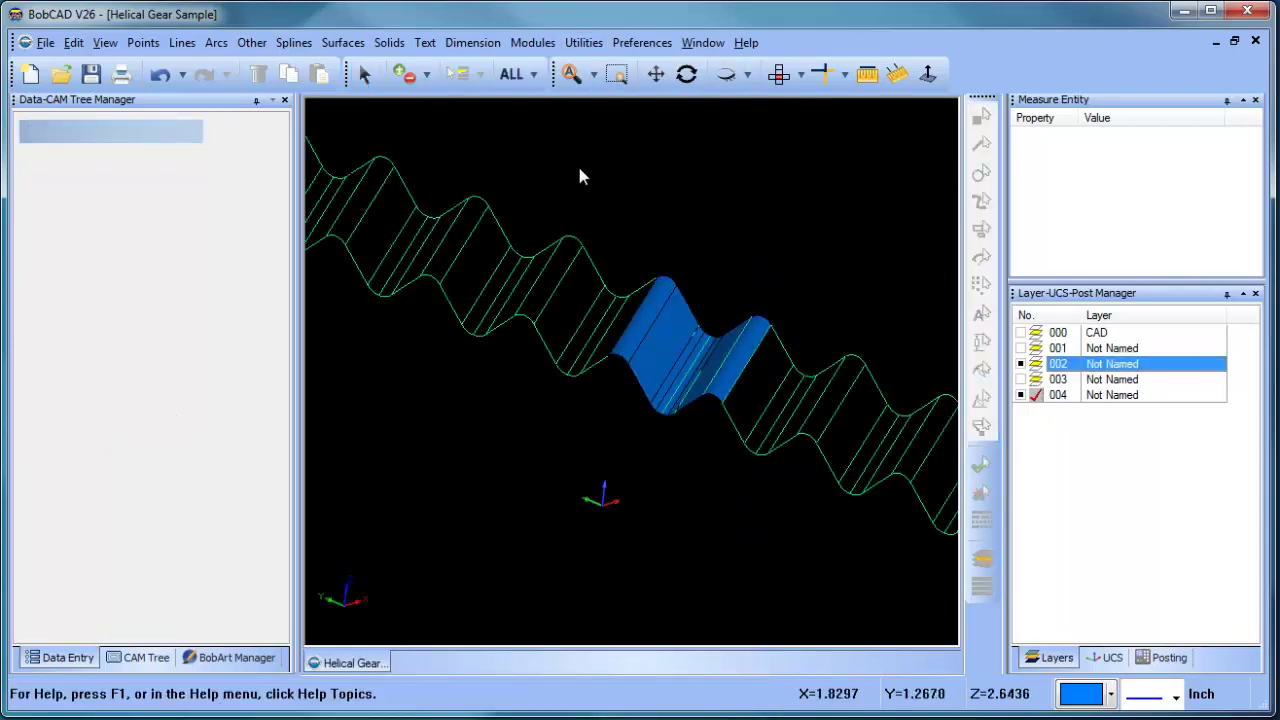
click(583, 42)
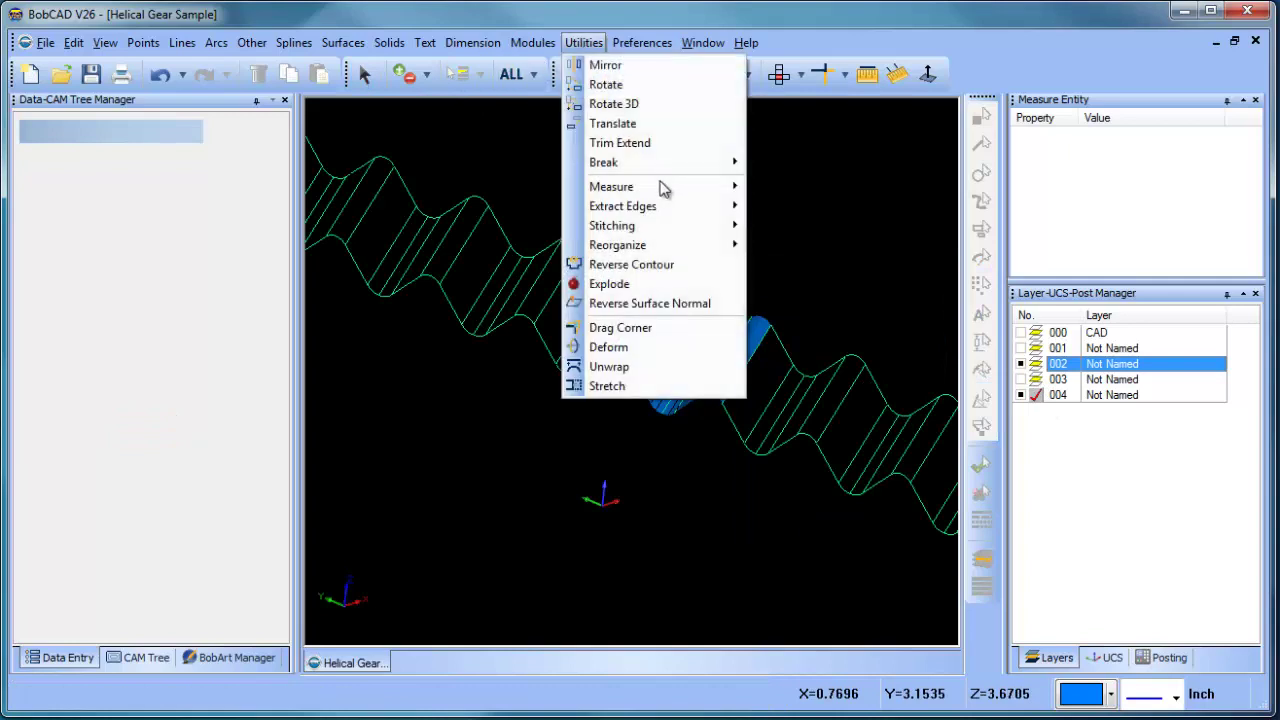
click(646, 124)
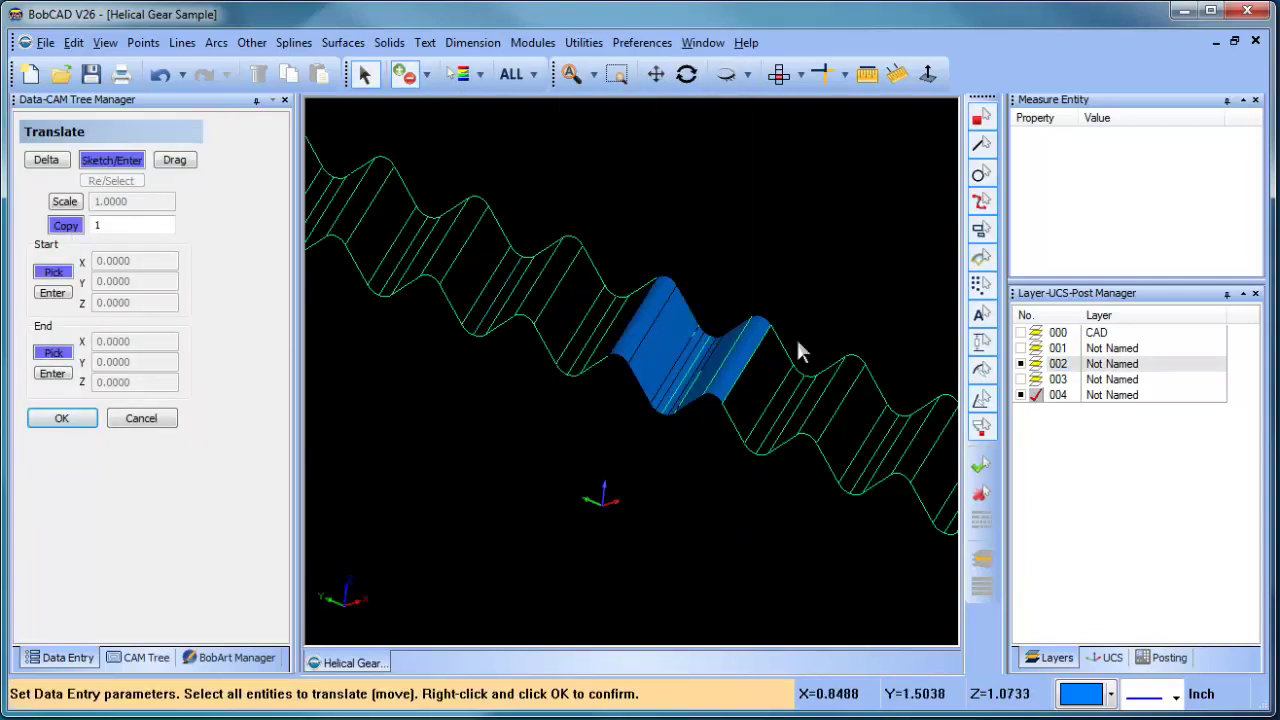
scroll(785, 338, up, 2)
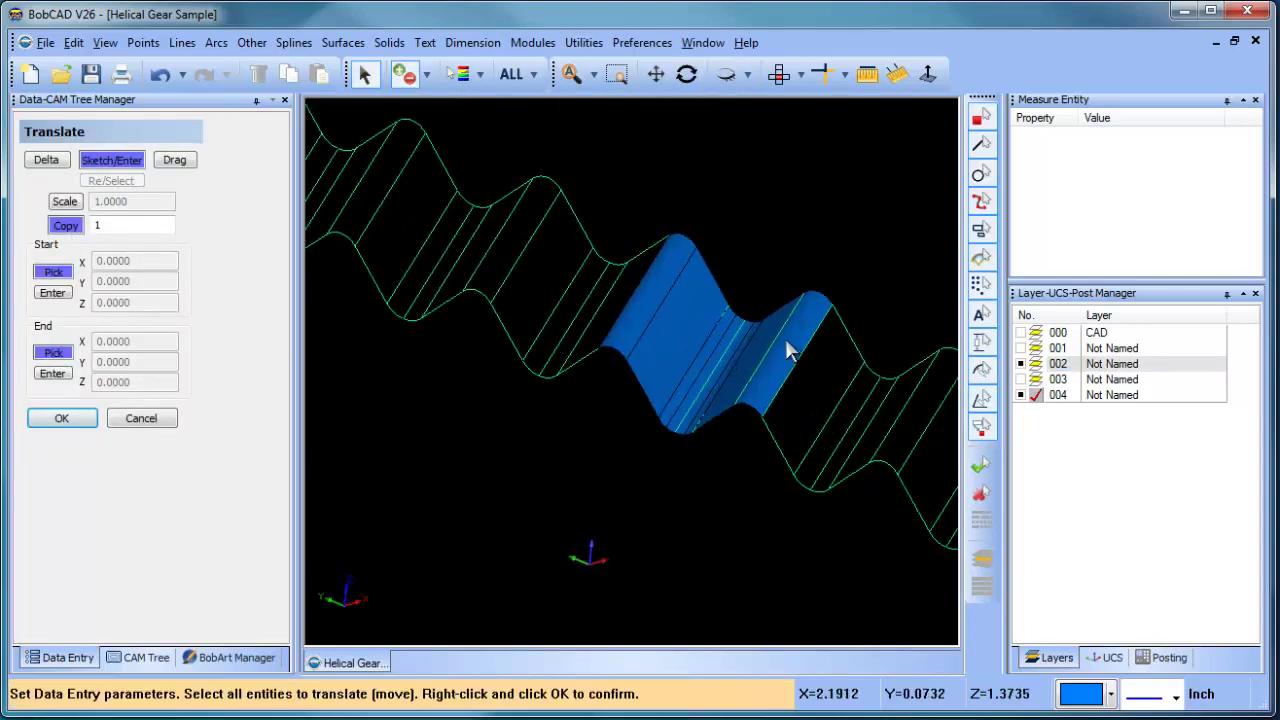
click(705, 416)
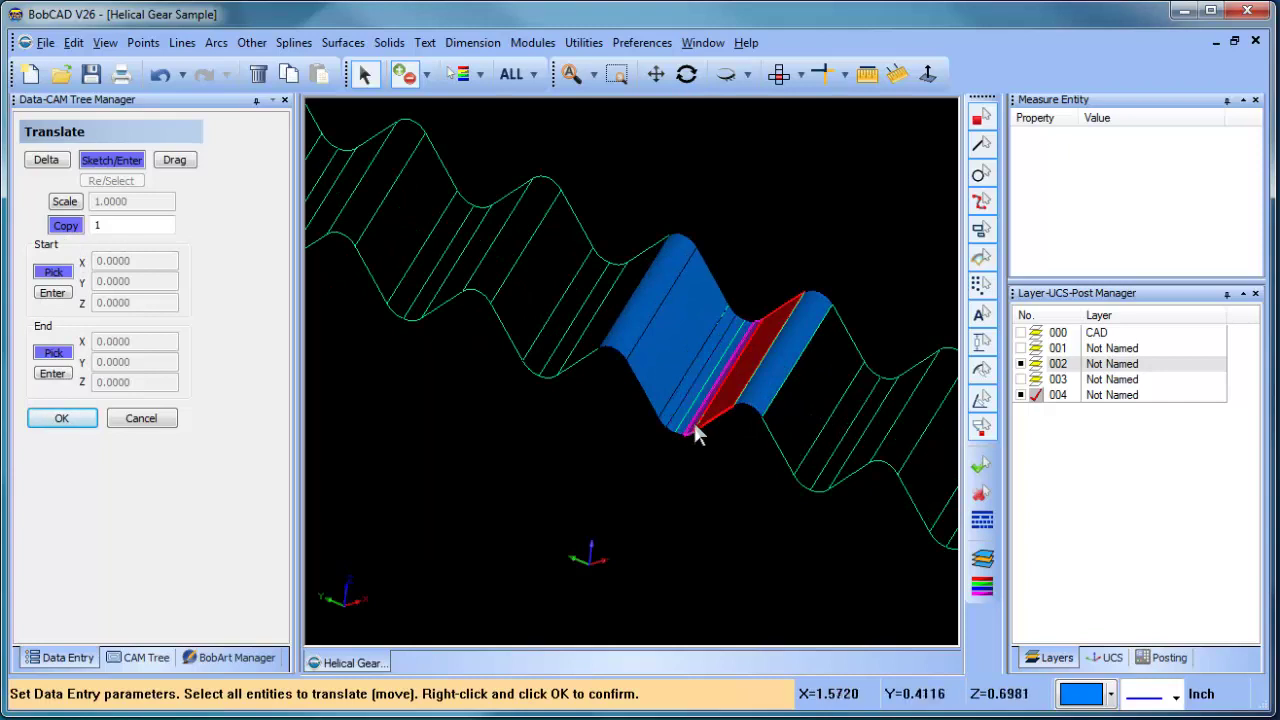
click(686, 428)
click(680, 418)
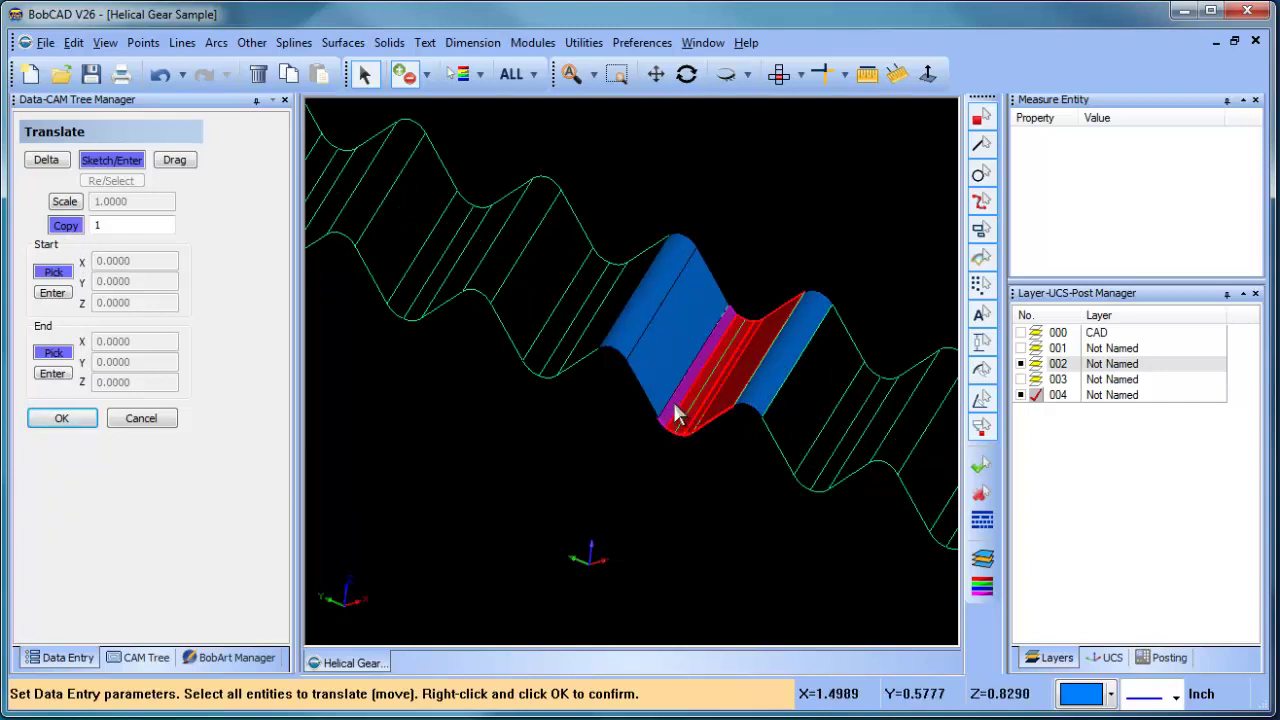
click(636, 345)
click(628, 335)
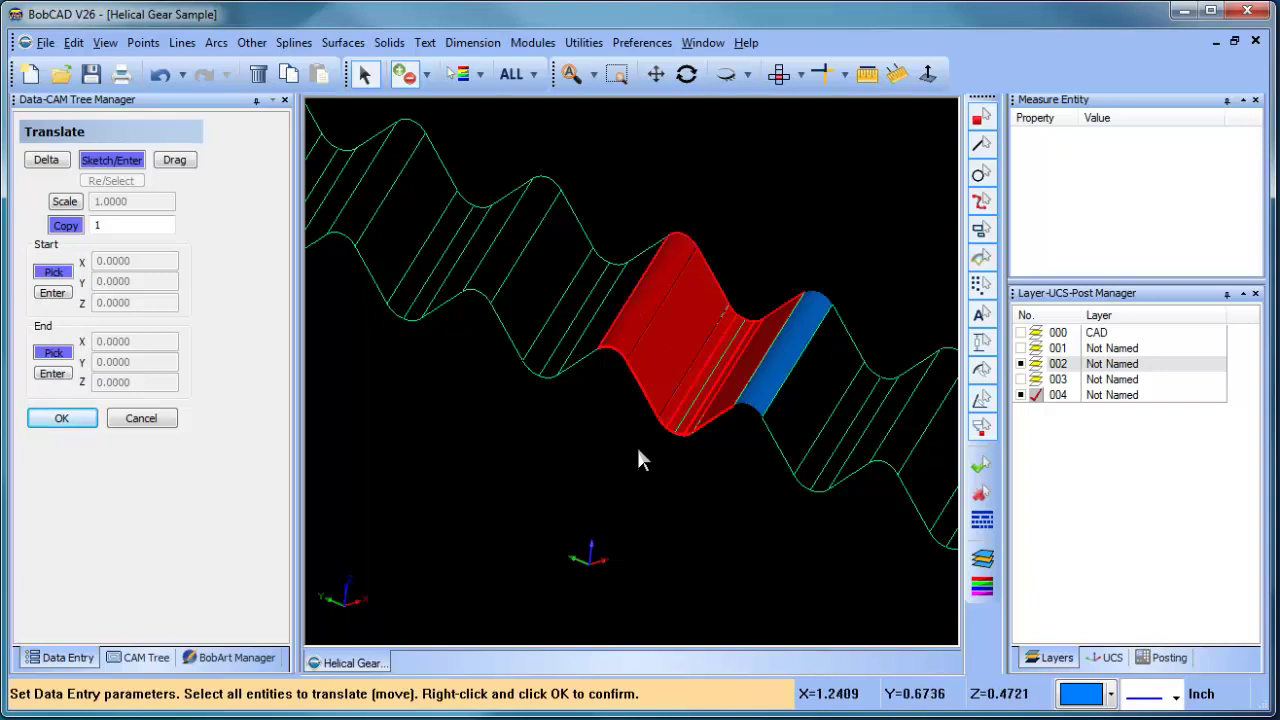
right_click(752, 207)
click(787, 217)
Copy the selected faces one tooth toward negative X, from the unselected crest's inner front corner to the opposite crest's outer front corner, and close Translate
scroll(761, 435, up, 2)
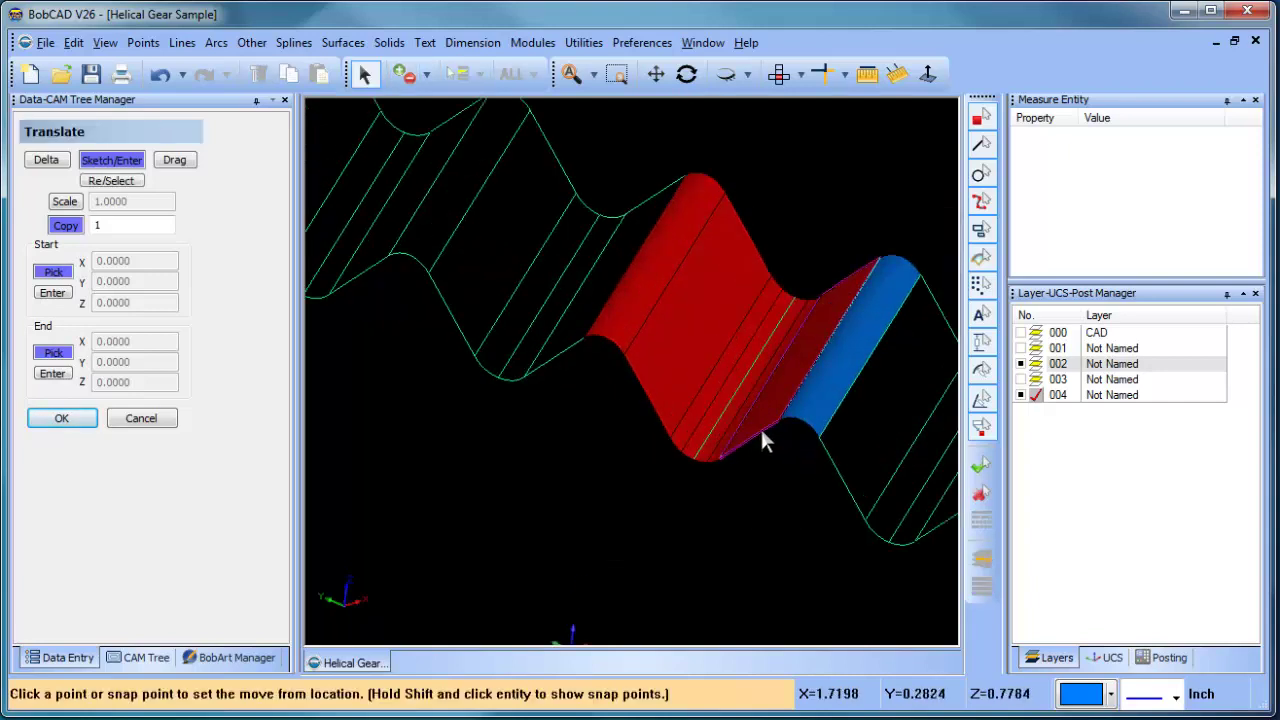
click(774, 425)
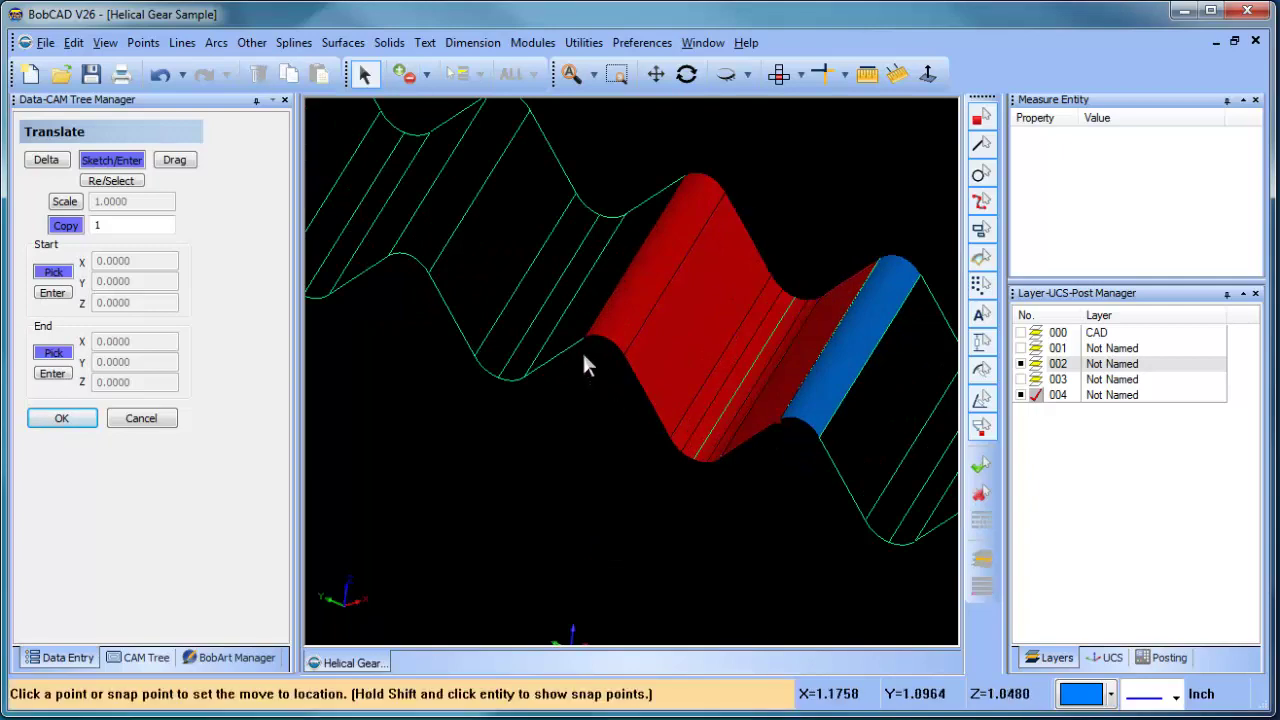
scroll(615, 390, up, 1)
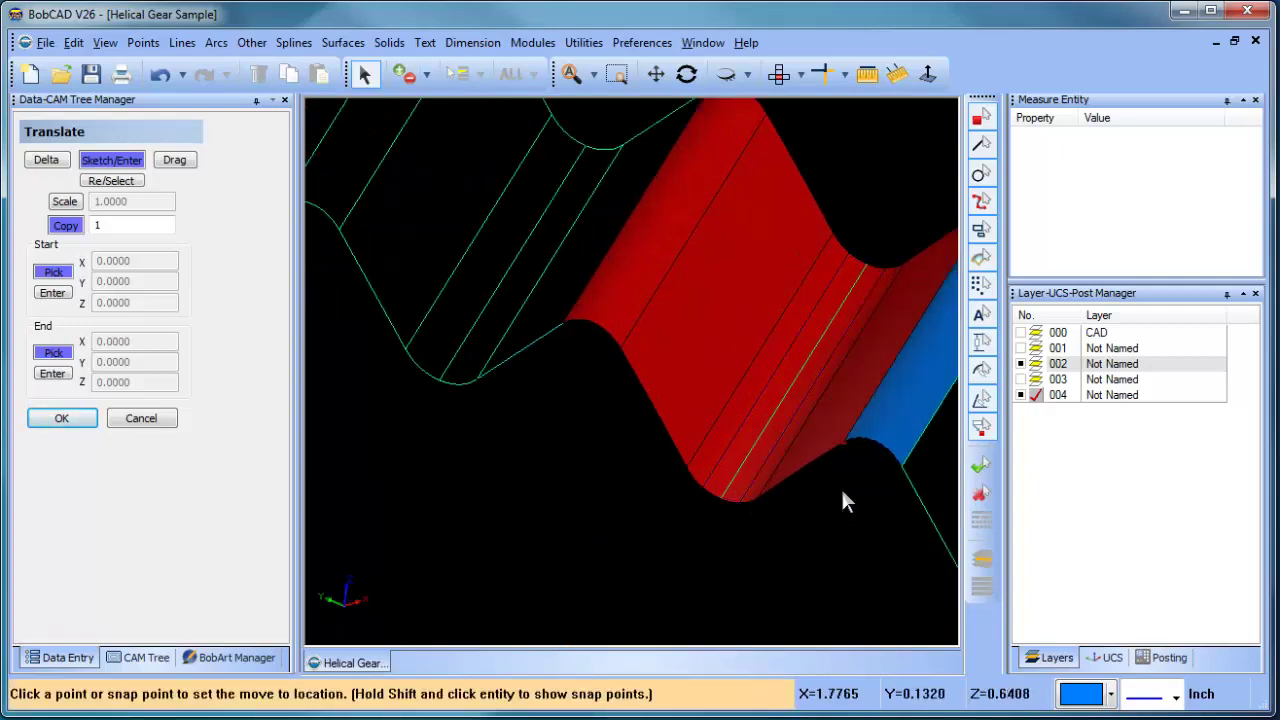
scroll(686, 366, up, 3)
middle_drag(740, 436, 685, 487)
scroll(784, 353, up, 2)
scroll(783, 355, down, 3)
scroll(581, 363, up, 4)
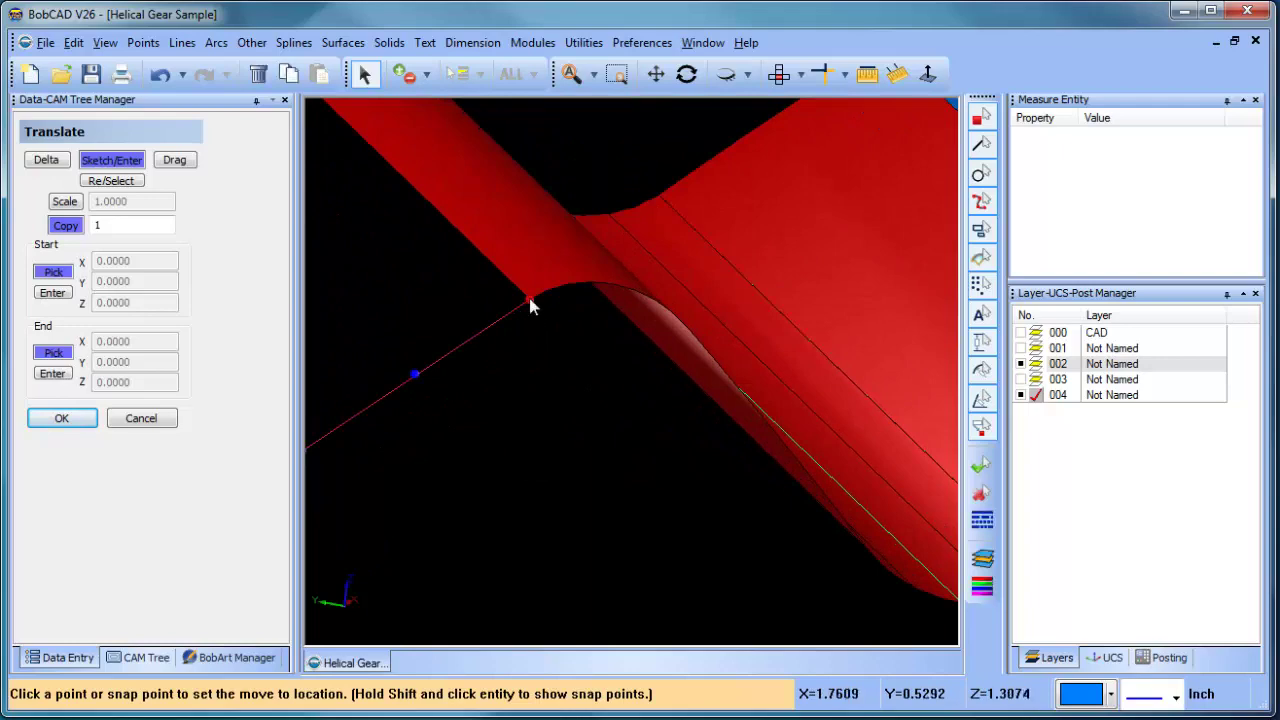
click(528, 301)
scroll(509, 371, down, 3)
scroll(566, 380, down, 5)
middle_drag(716, 455, 585, 417)
scroll(642, 446, up, 2)
scroll(563, 396, up, 3)
right_click(676, 232)
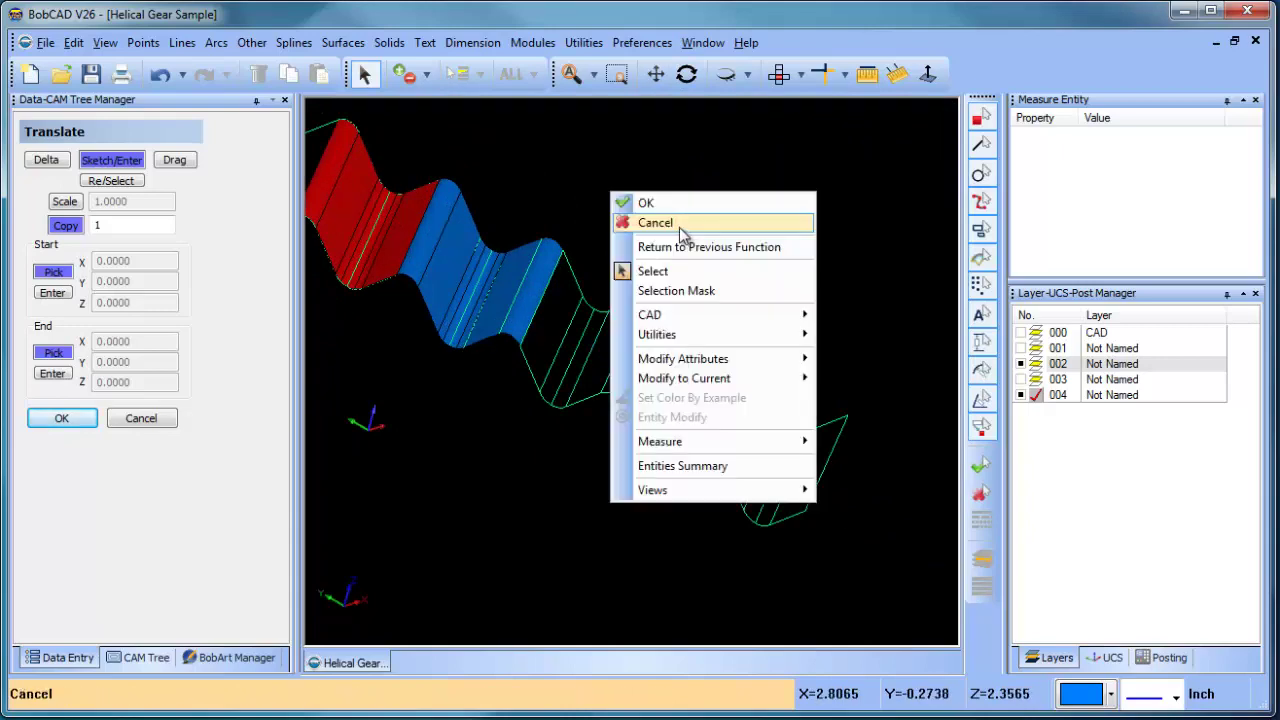
click(679, 222)
Start another Translate with 1 copy and select the original tooth space's flanks, root faces and the crest farthest along positive X
click(583, 42)
click(650, 124)
click(503, 314)
click(525, 318)
click(474, 318)
click(449, 264)
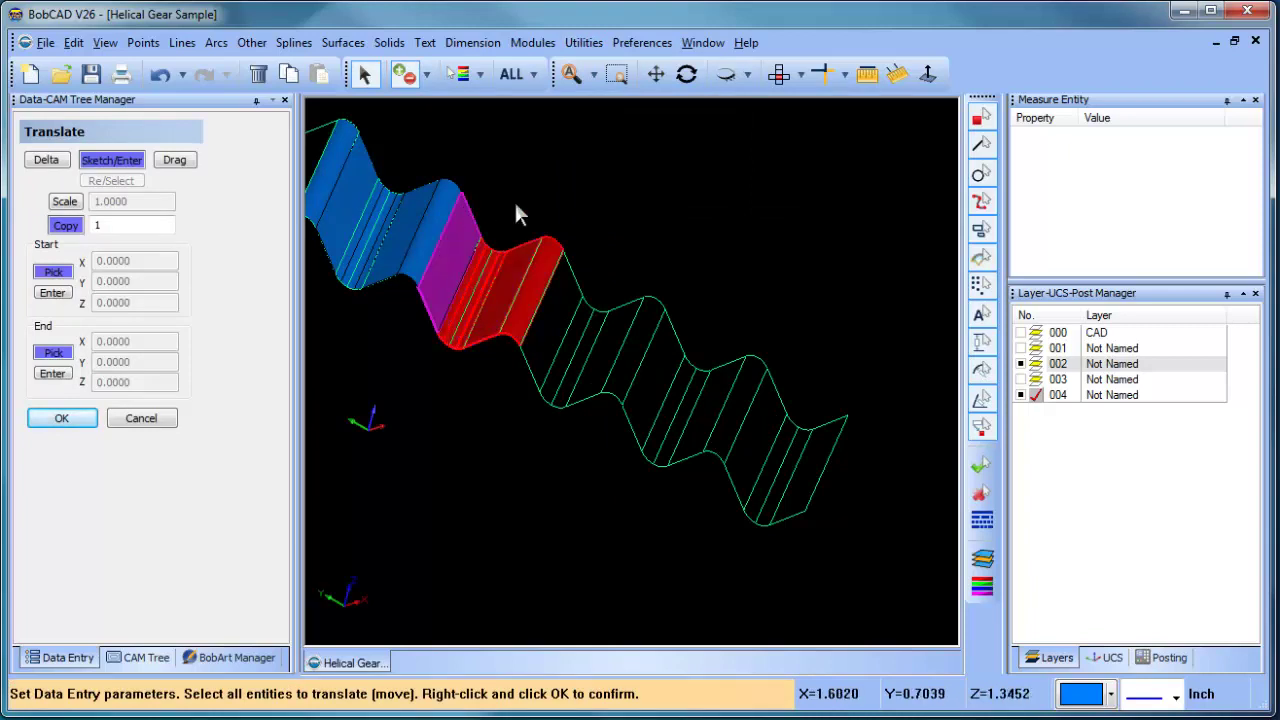
right_click(520, 188)
click(545, 202)
Copy the selected faces one tooth toward positive X, between the front corners at their two ends, and close Translate
scroll(436, 387, up, 2)
middle_drag(548, 440, 813, 542)
scroll(600, 414, up, 2)
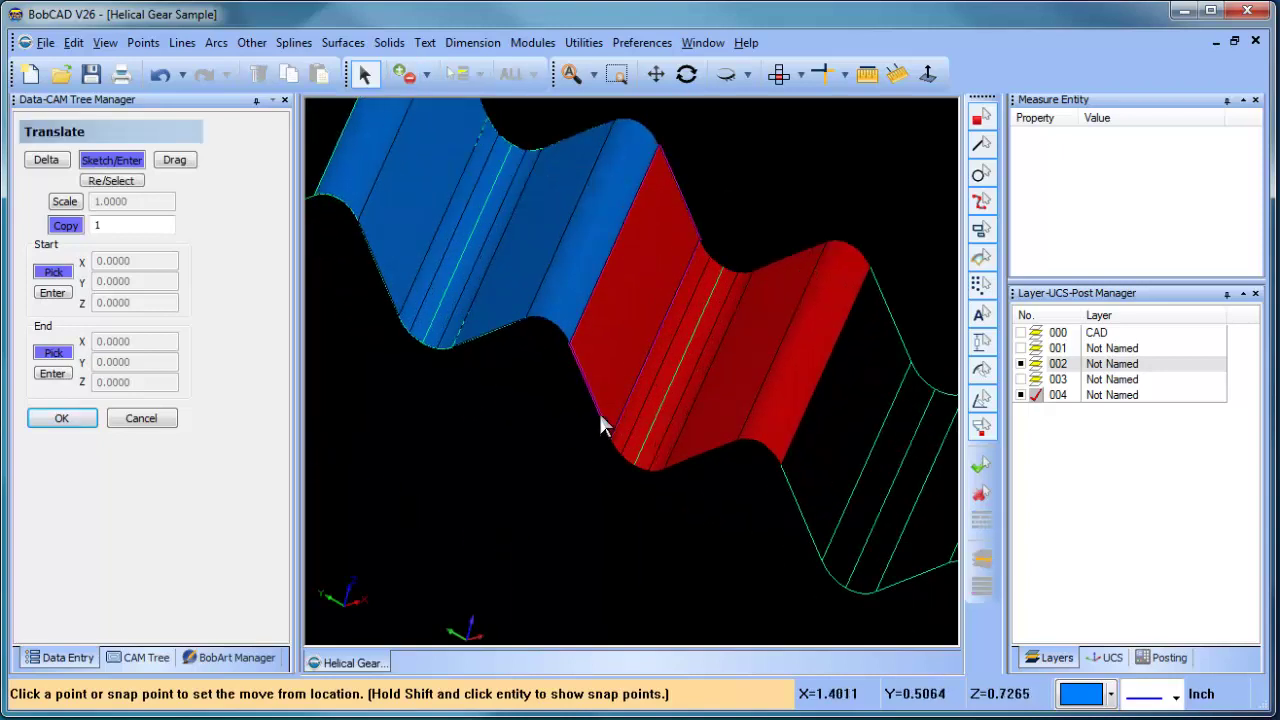
click(567, 345)
shift+click(779, 462)
scroll(654, 467, down, 5)
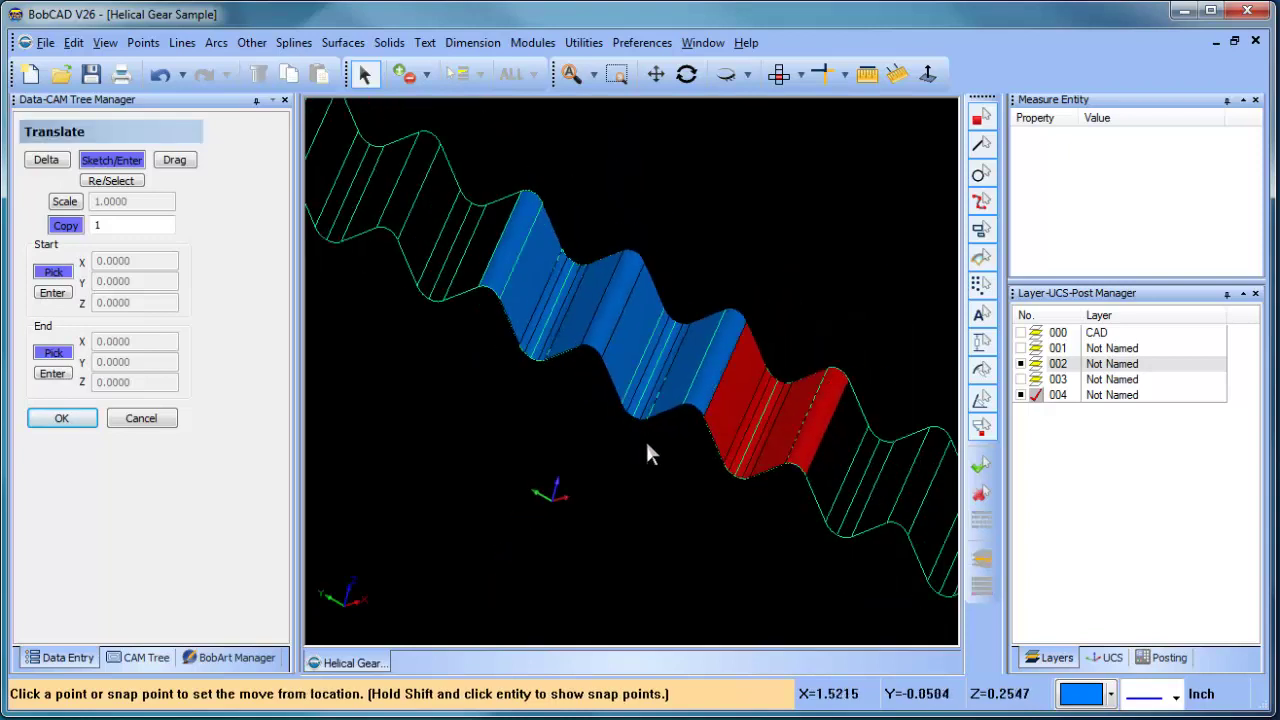
right_click(671, 207)
click(710, 236)
Hide layer 002 so that only the three adjoining blue tooth-space surfaces on layer 004 are displayed
click(1021, 364)
scroll(722, 262, down, 2)
middle_drag(817, 460, 786, 461)
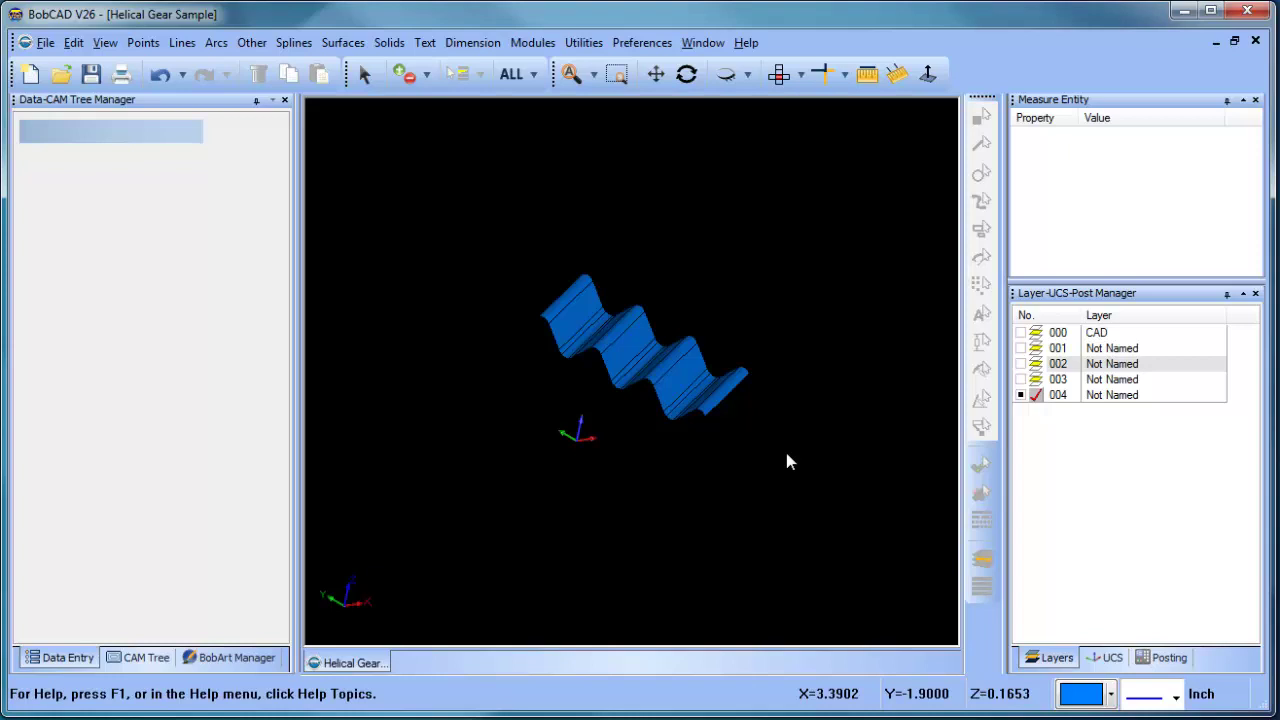
Make CAD layer 000 the active and only visible layer, hiding layers 003 and 004, and inspect the helical gear
click(1021, 379)
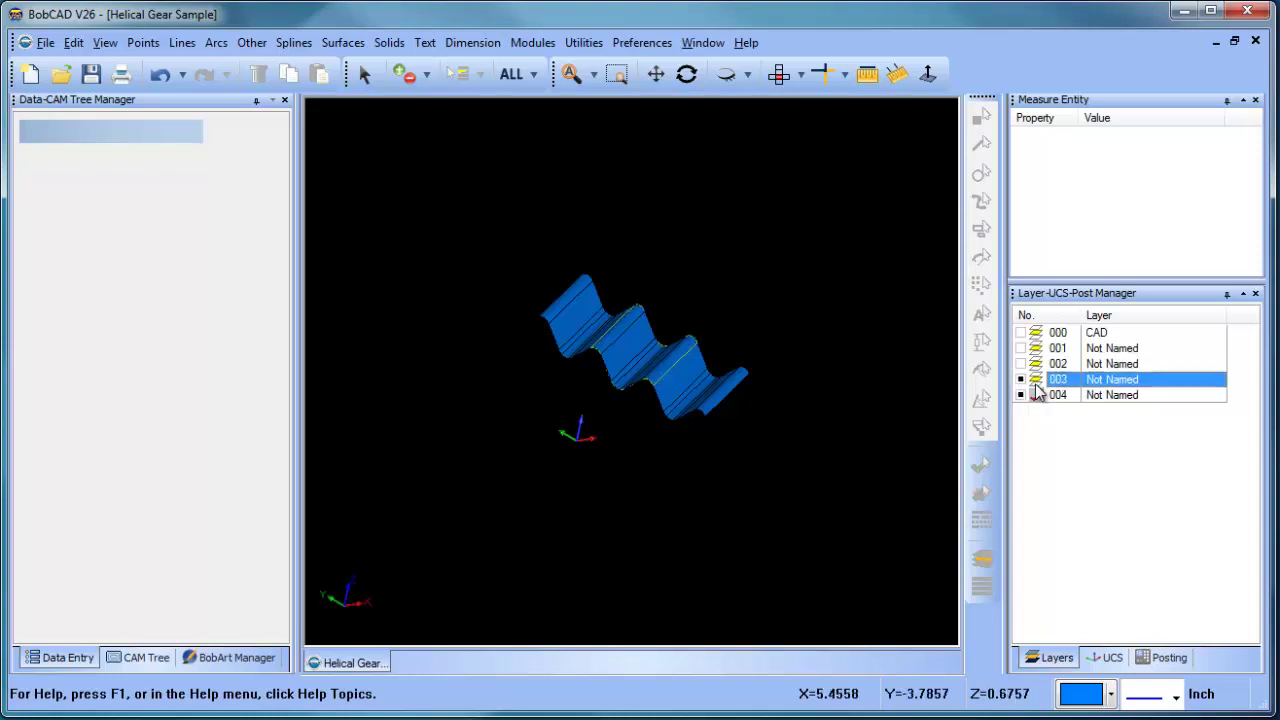
click(1021, 395)
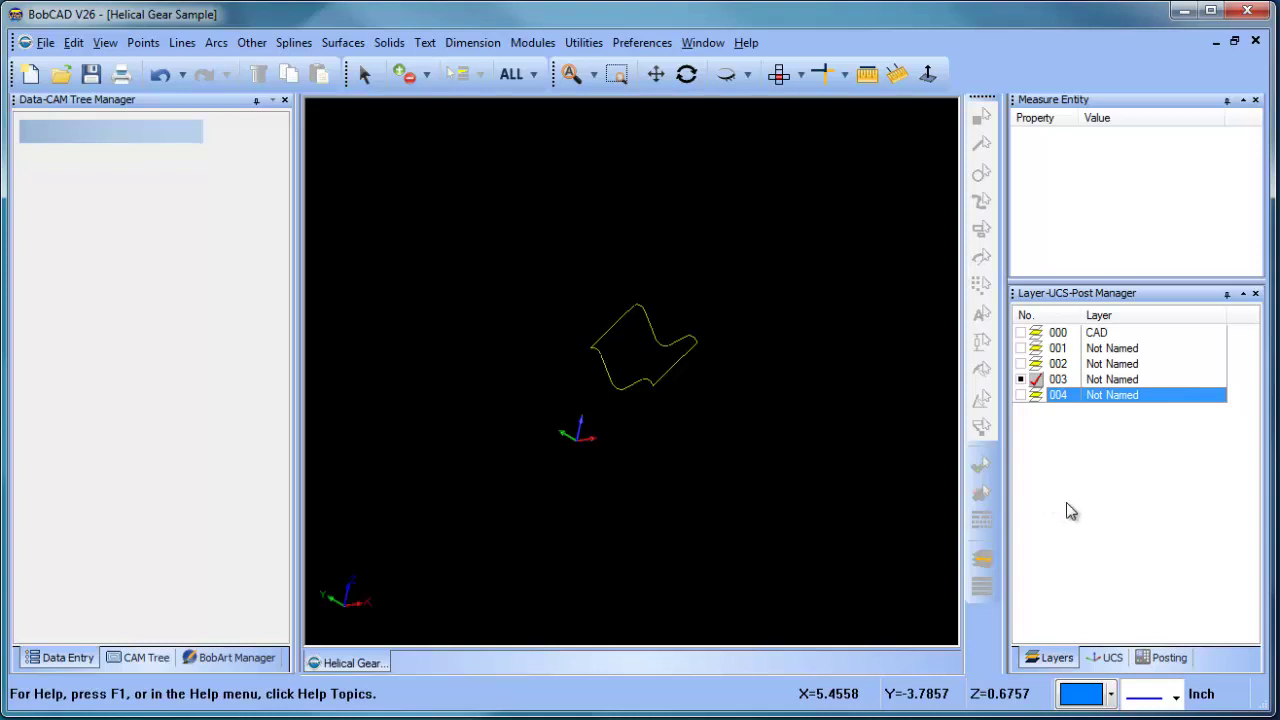
click(1021, 332)
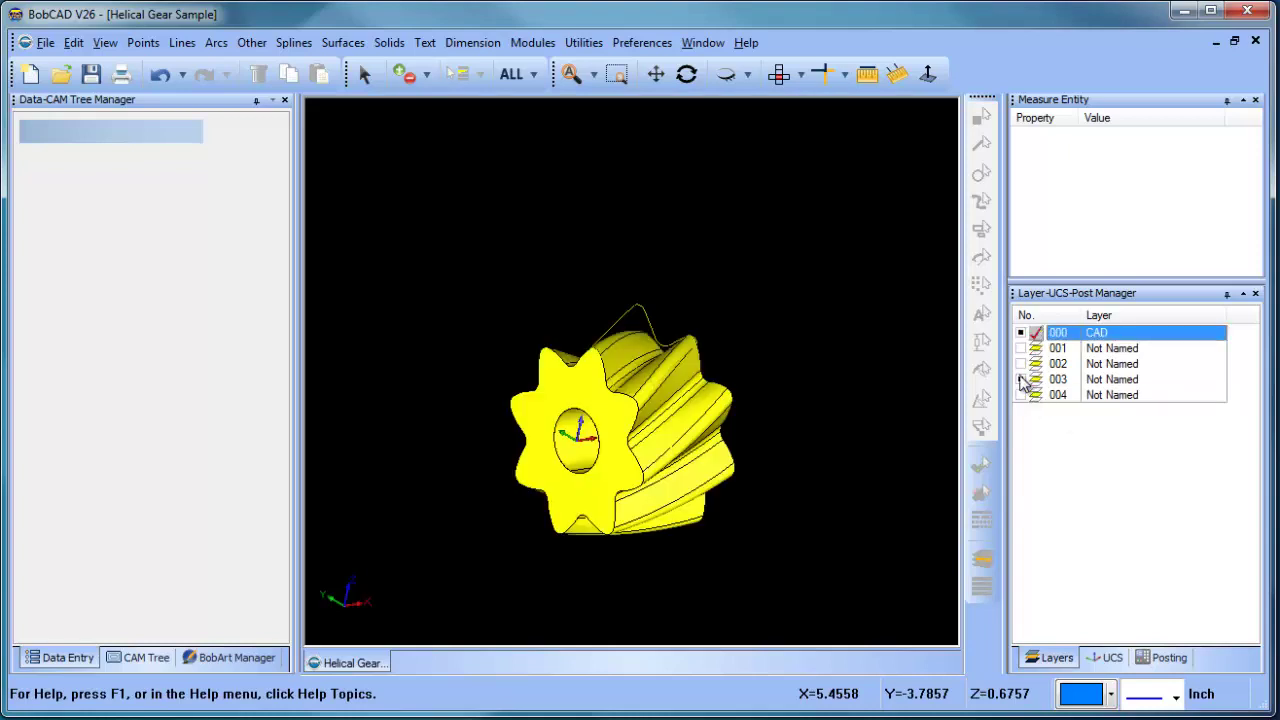
click(1021, 379)
middle_drag(620, 436, 648, 385)
scroll(665, 410, up, 1)
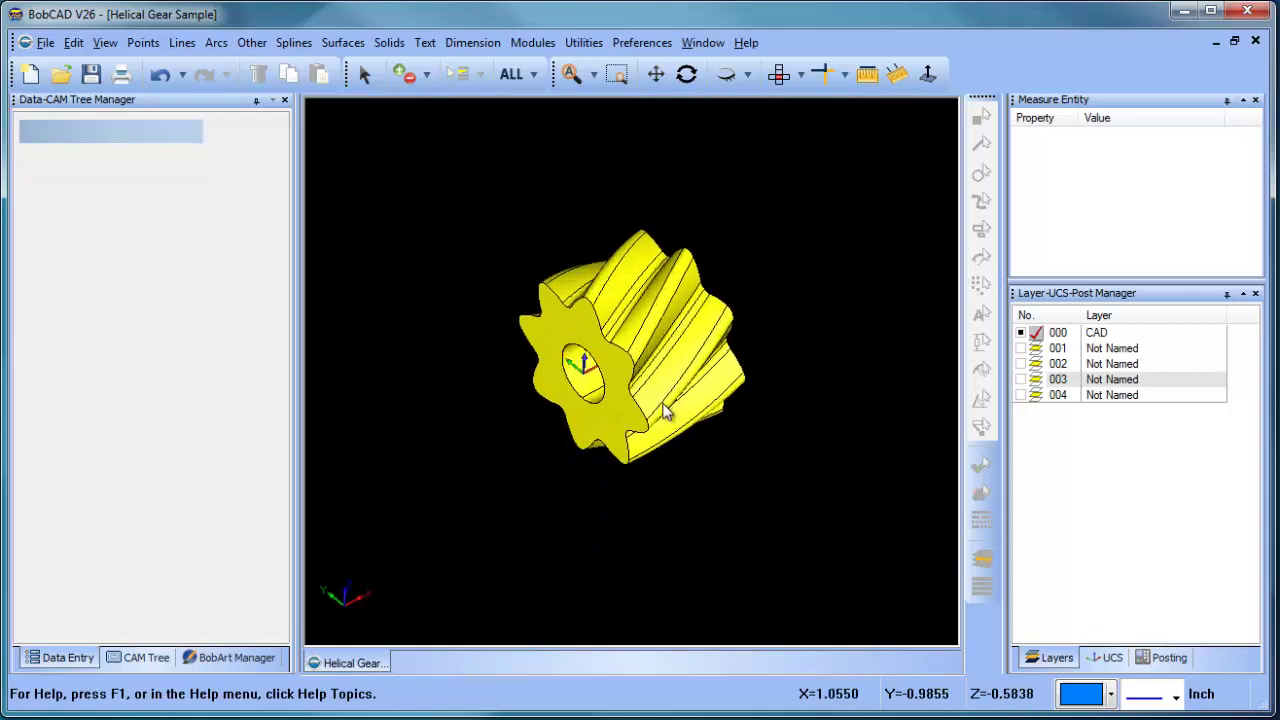